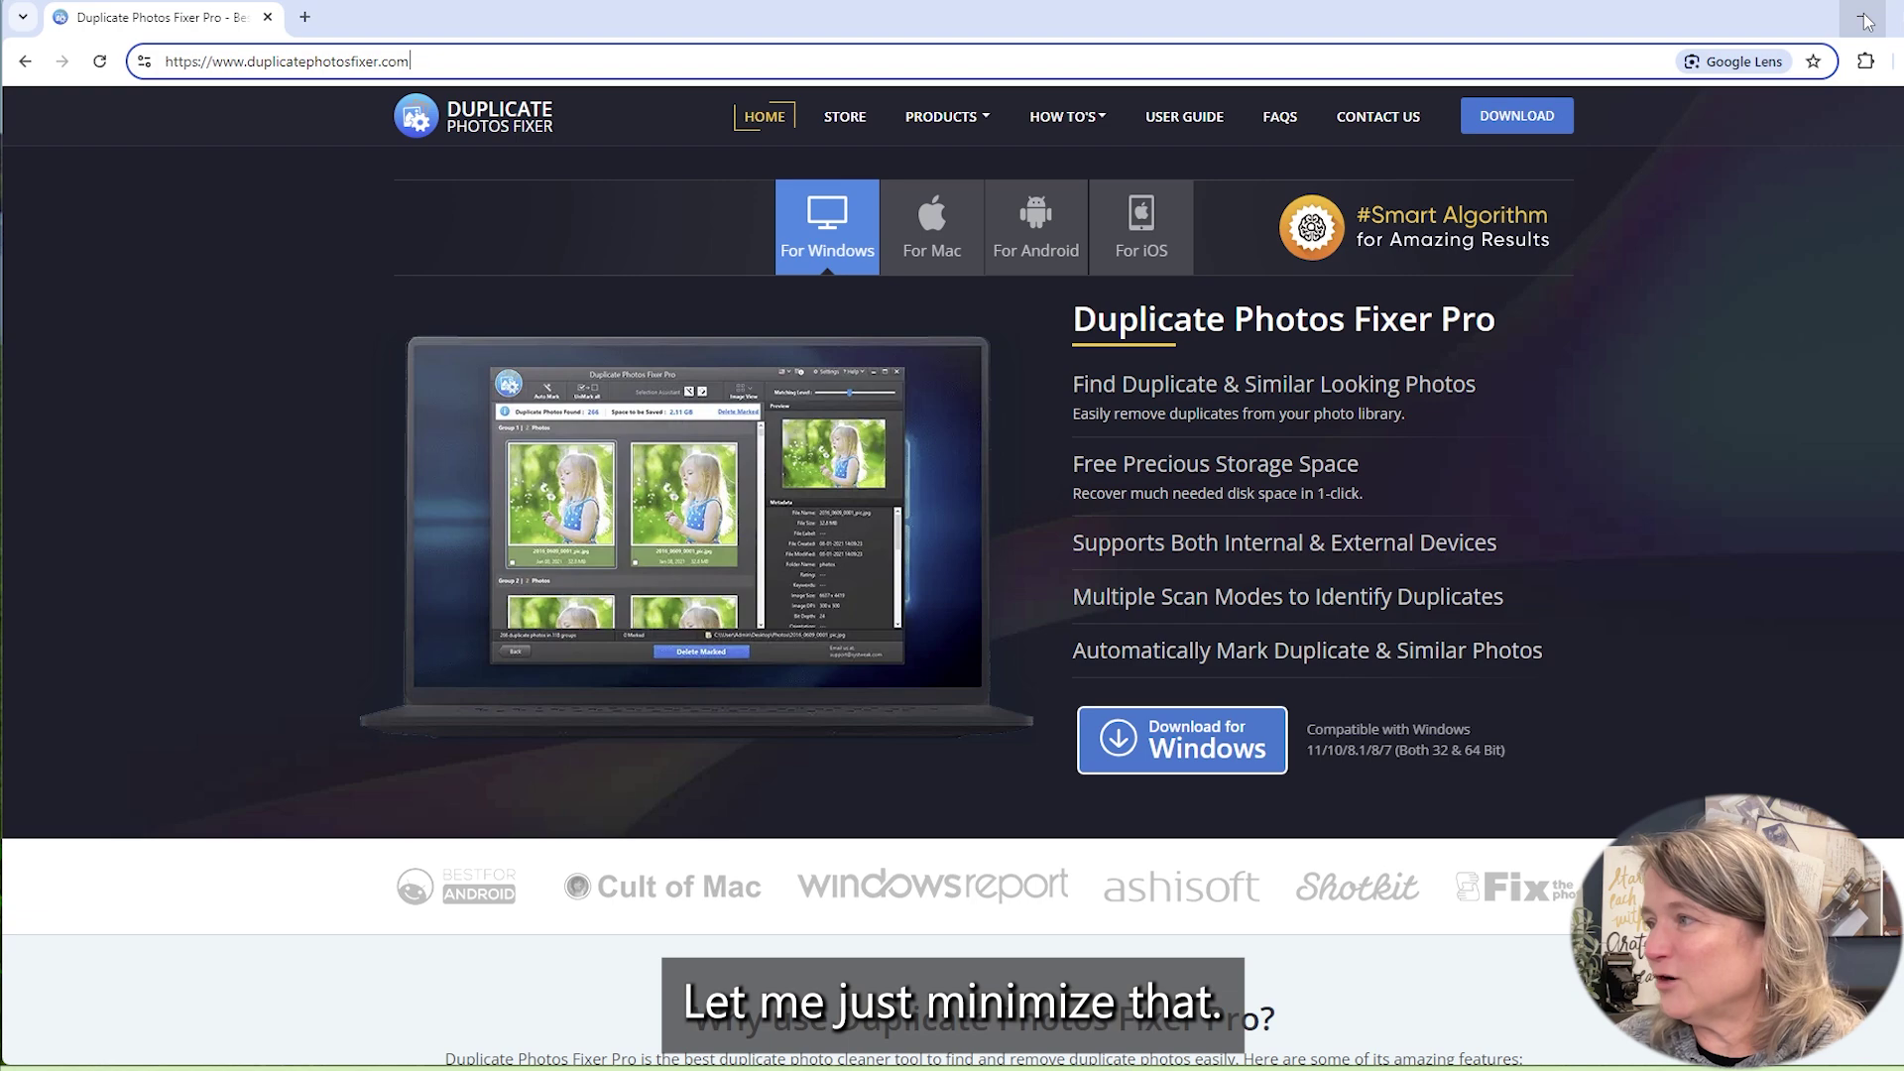
# - Minimize Chrome and launch Duplicate Photos Fixer Pro from its desktop icon
pyautogui.click(1862, 18)
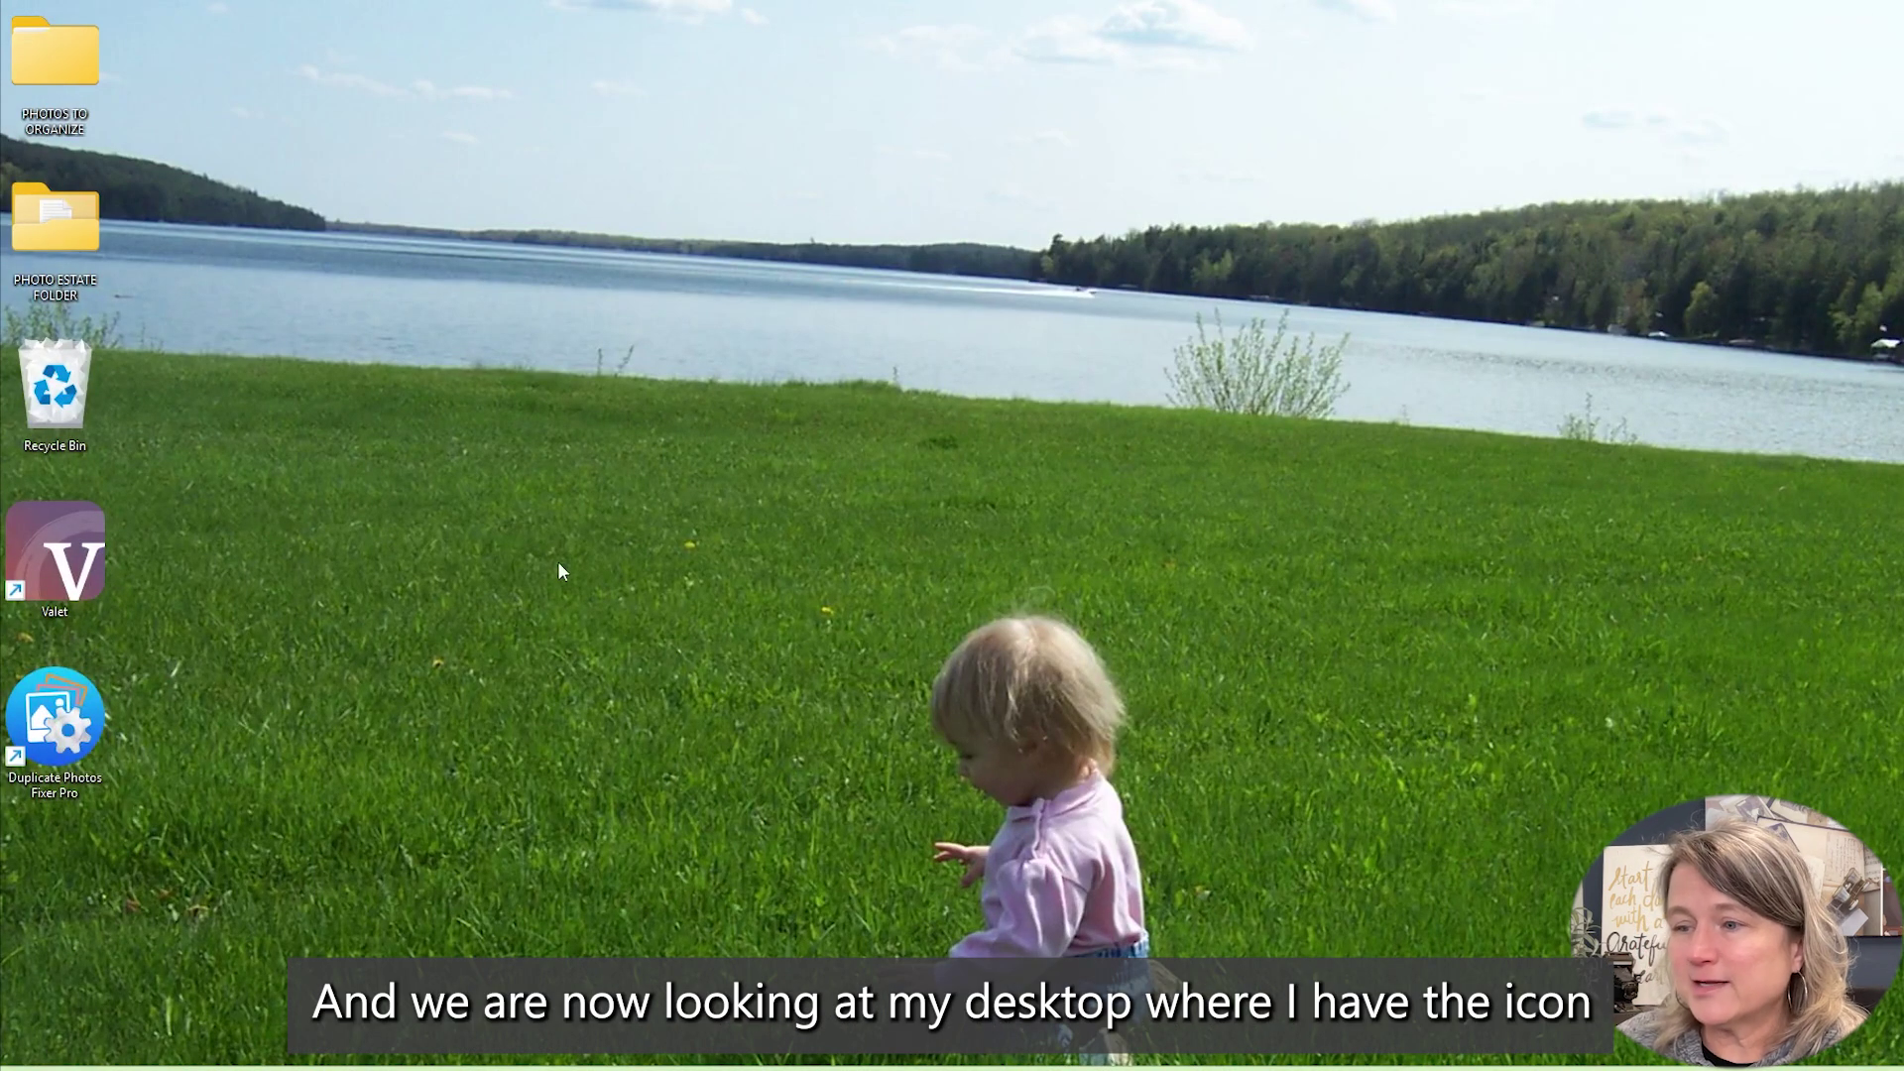
pyautogui.doubleClick(53, 736)
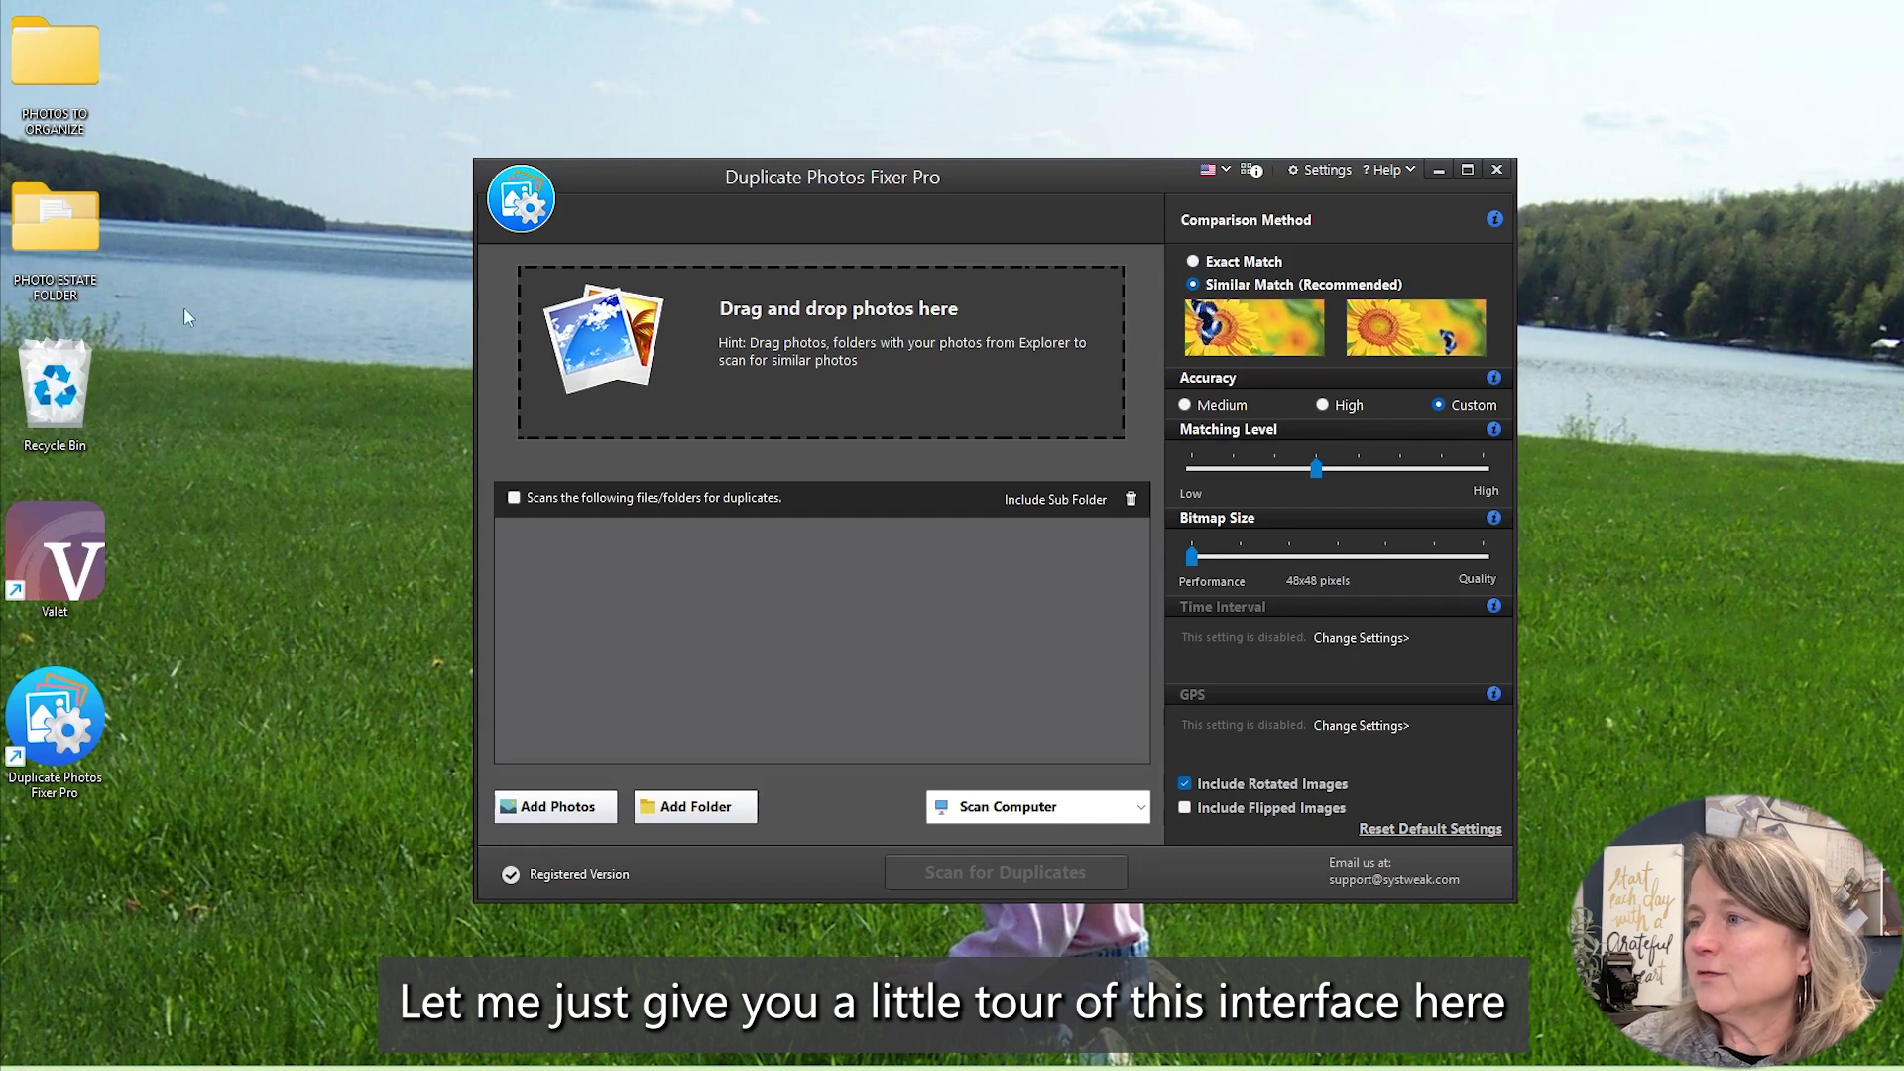
# - Maximize the app window and add the Pictures folder to the scan list
pyautogui.click(1466, 171)
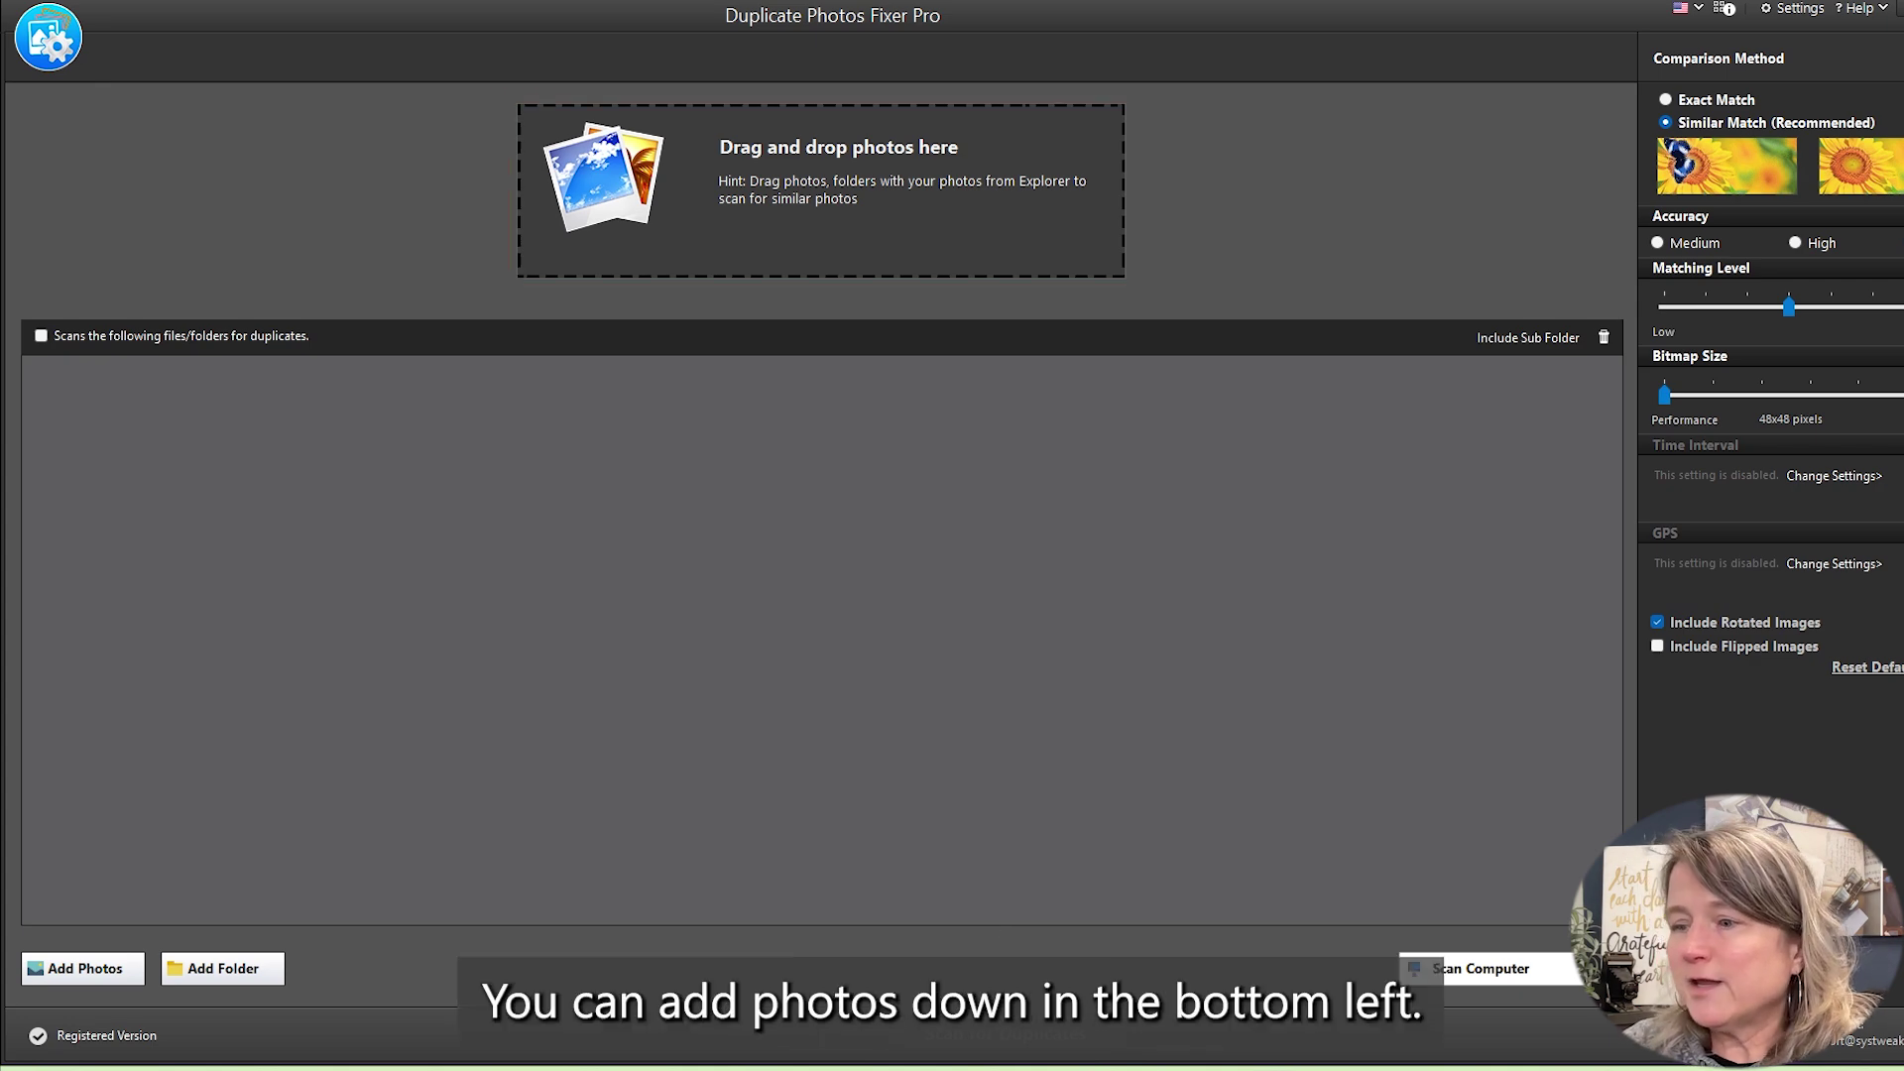
pyautogui.press('super+e')
pyautogui.moveTo(379, 25); pyautogui.dragTo(1265, 25)
pyautogui.click(982, 427)
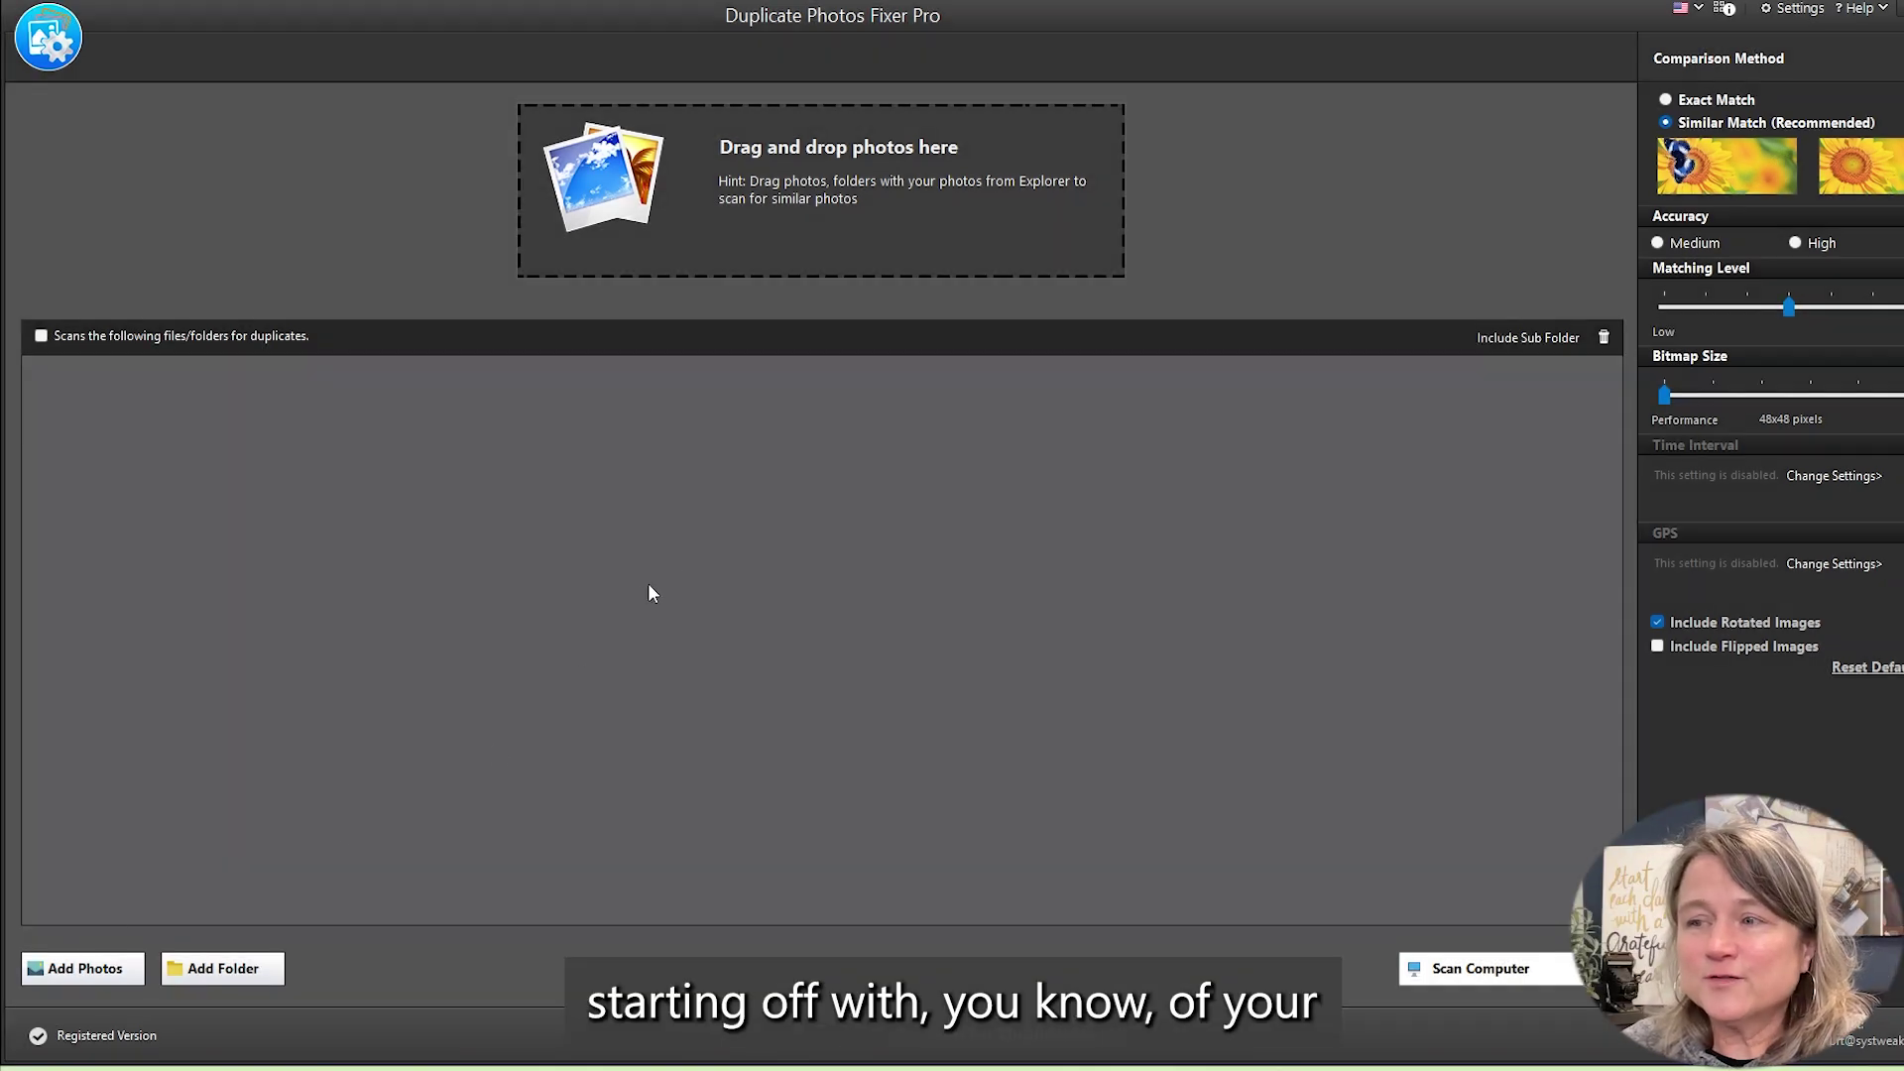
pyautogui.click(222, 968)
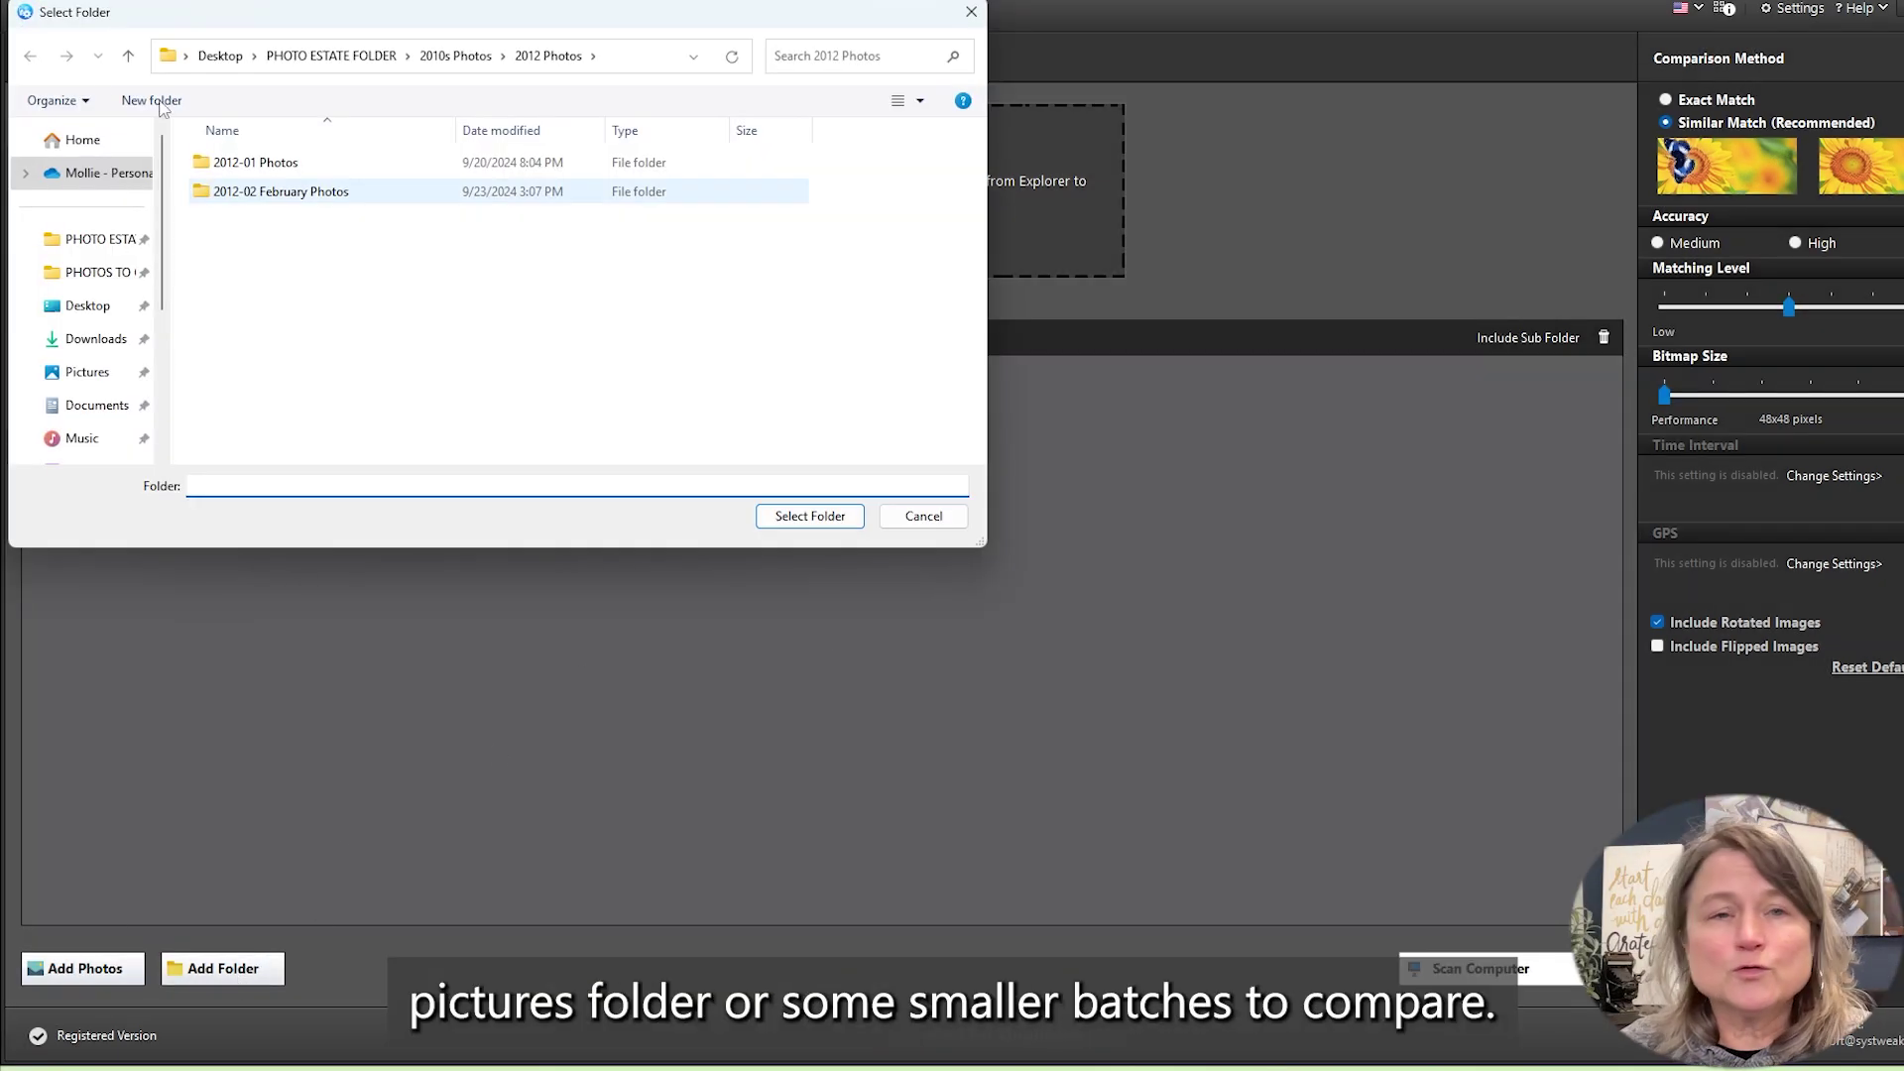
pyautogui.click(89, 373)
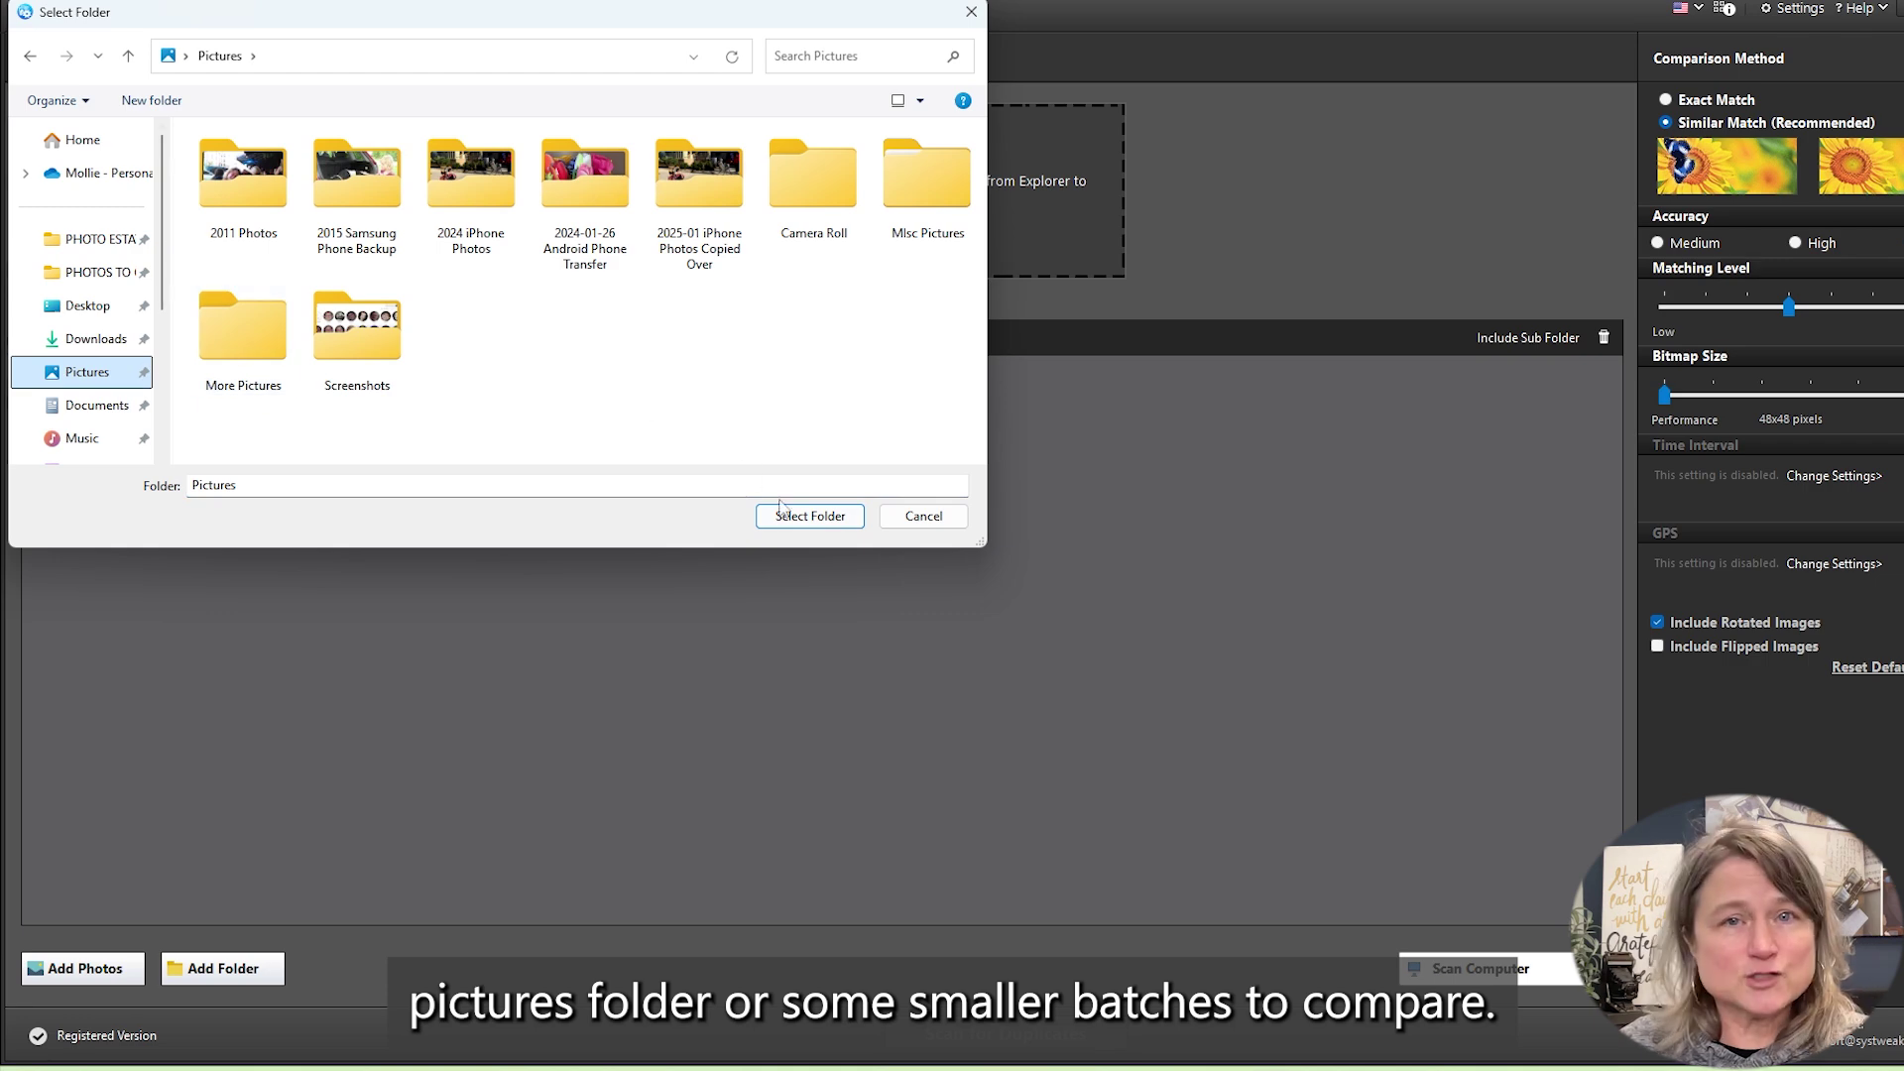
pyautogui.click(810, 516)
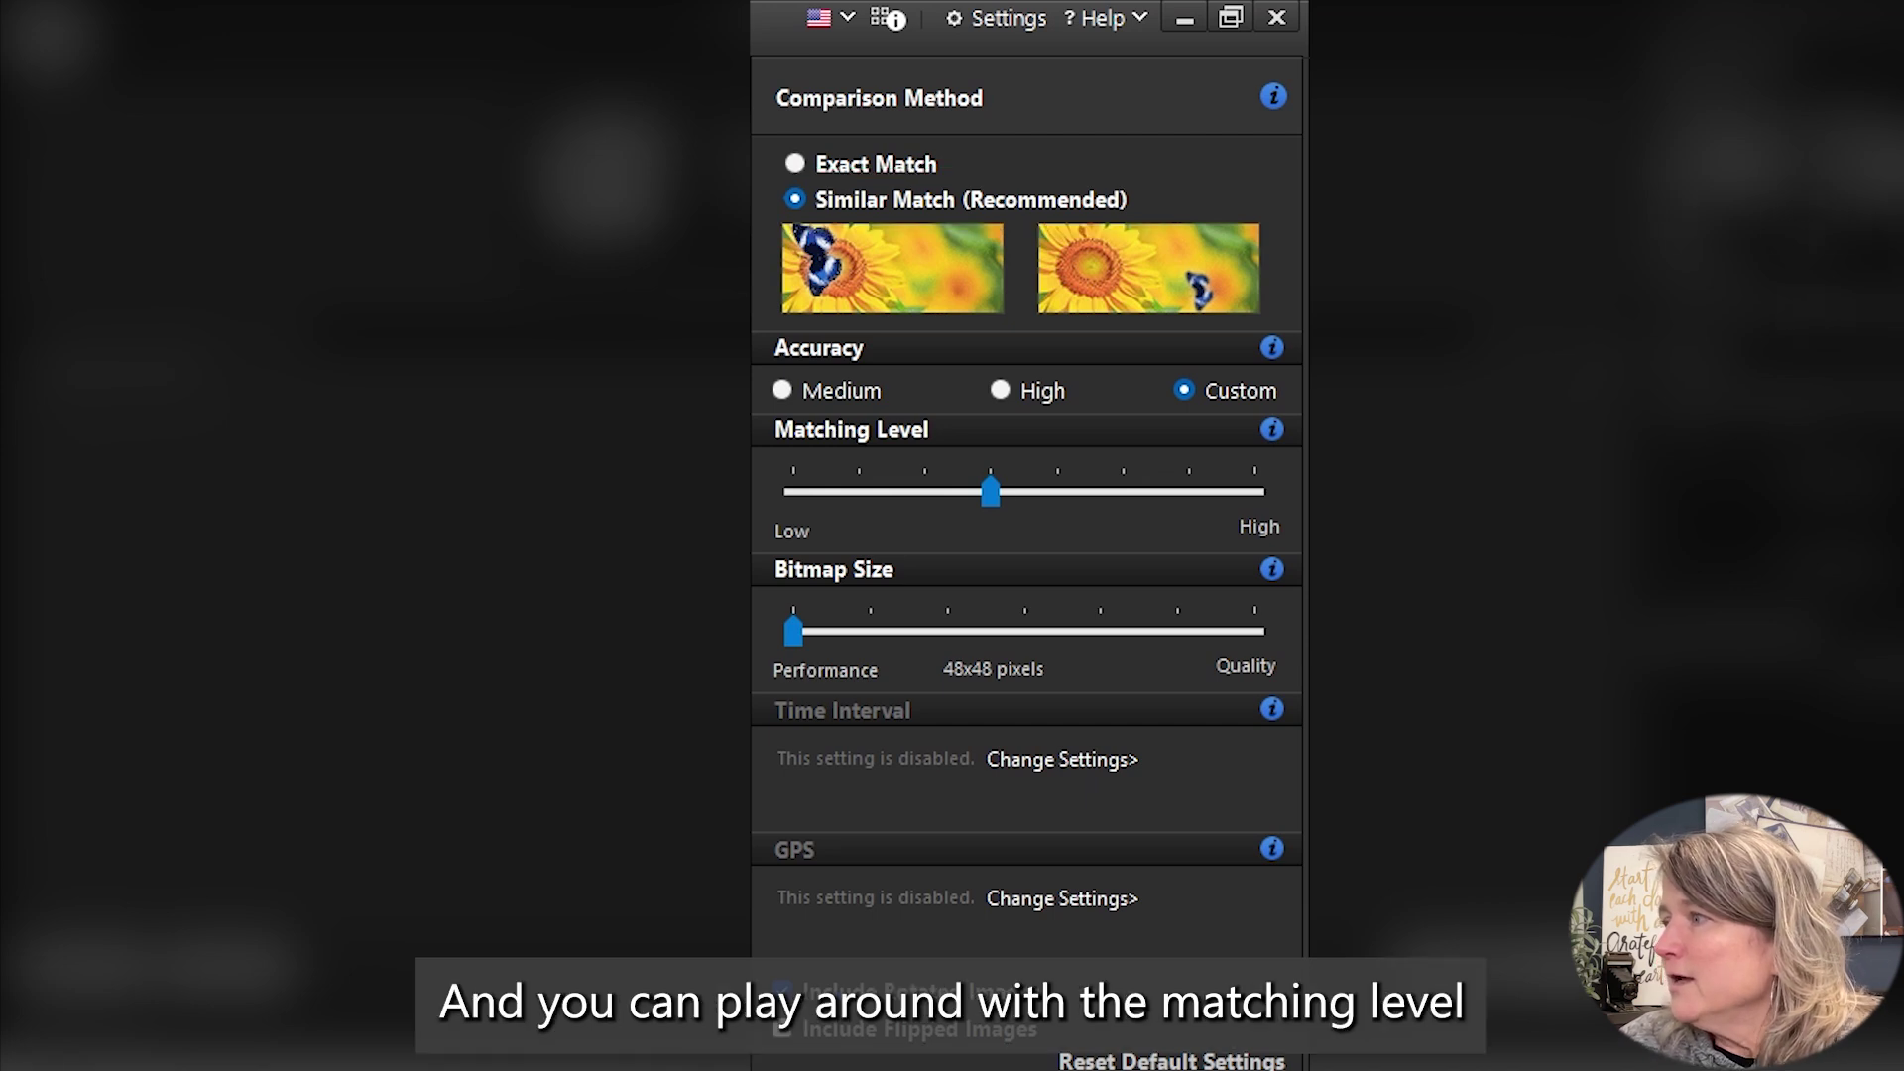
# - Raise the Matching Level slider toward High and nudge the Bitmap Size slider, keeping 48x48 pixels
pyautogui.moveTo(987, 491); pyautogui.dragTo(1126, 506)
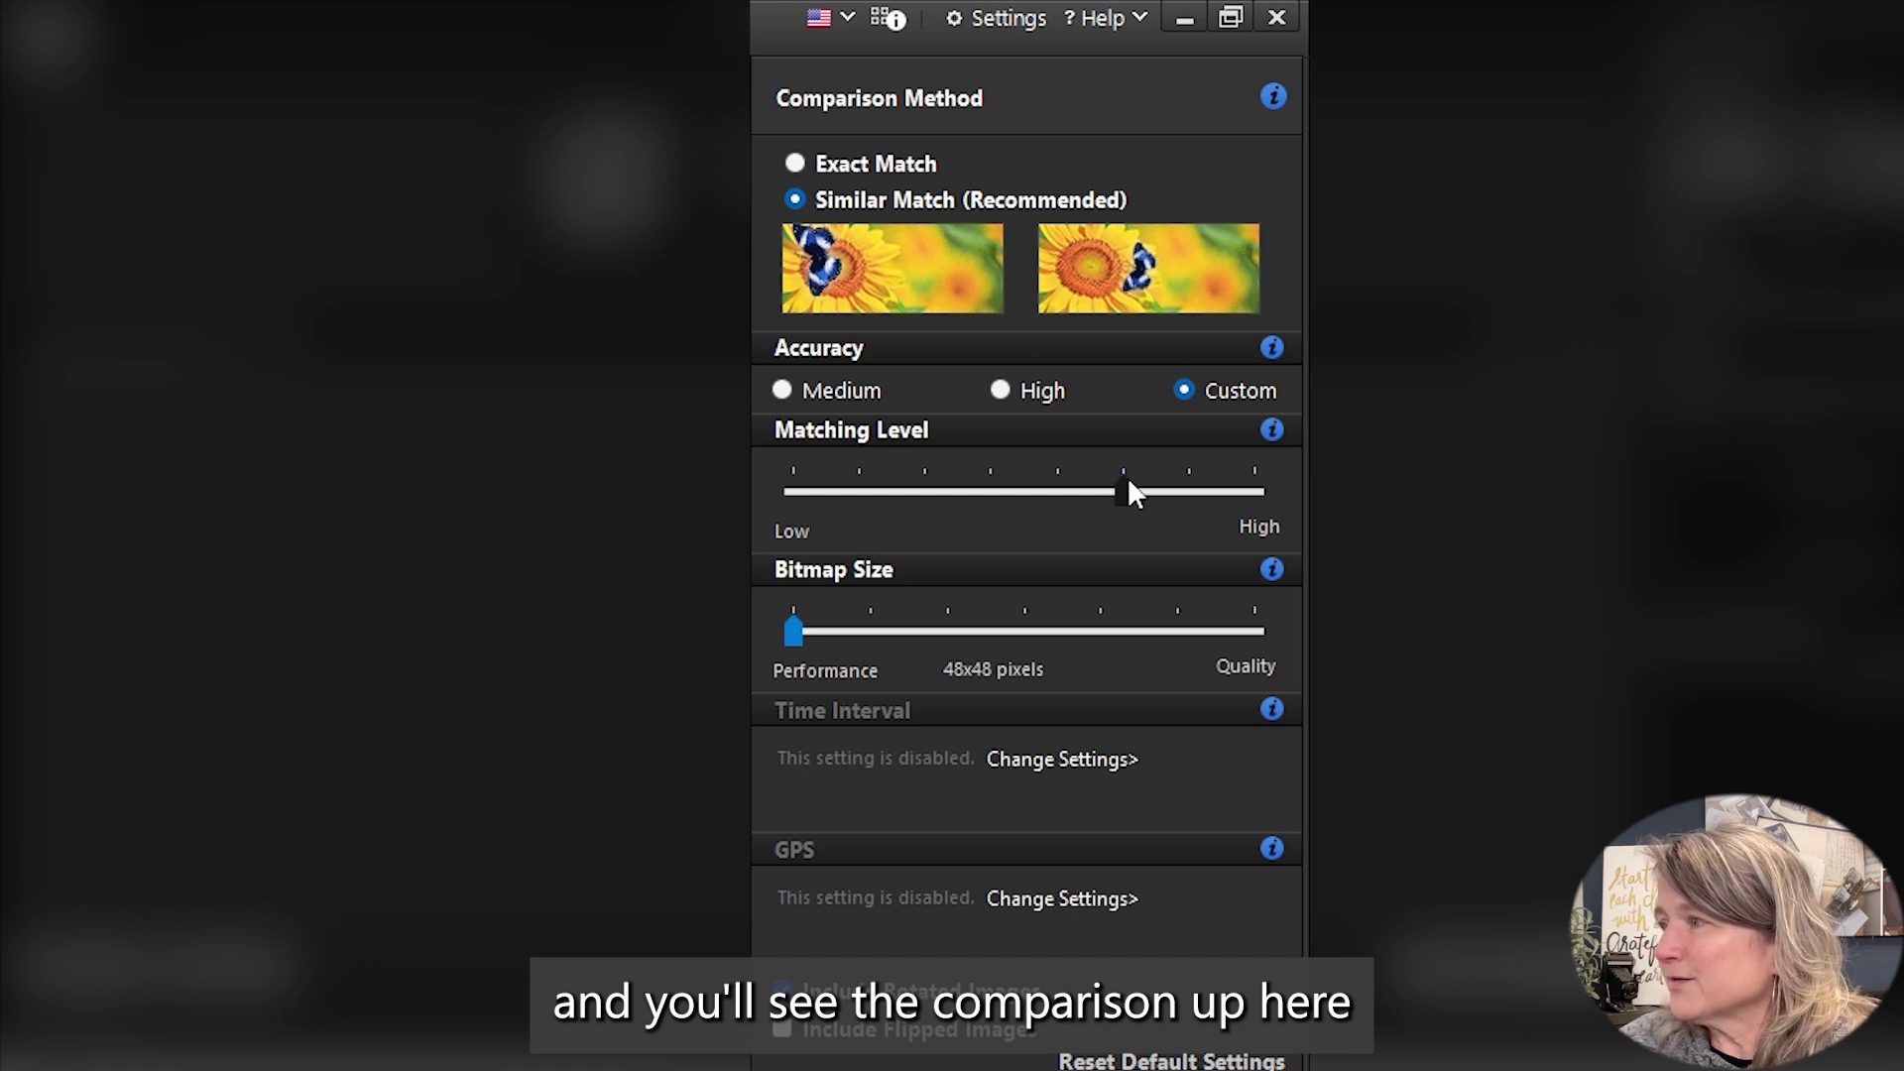
pyautogui.moveTo(1128, 491)
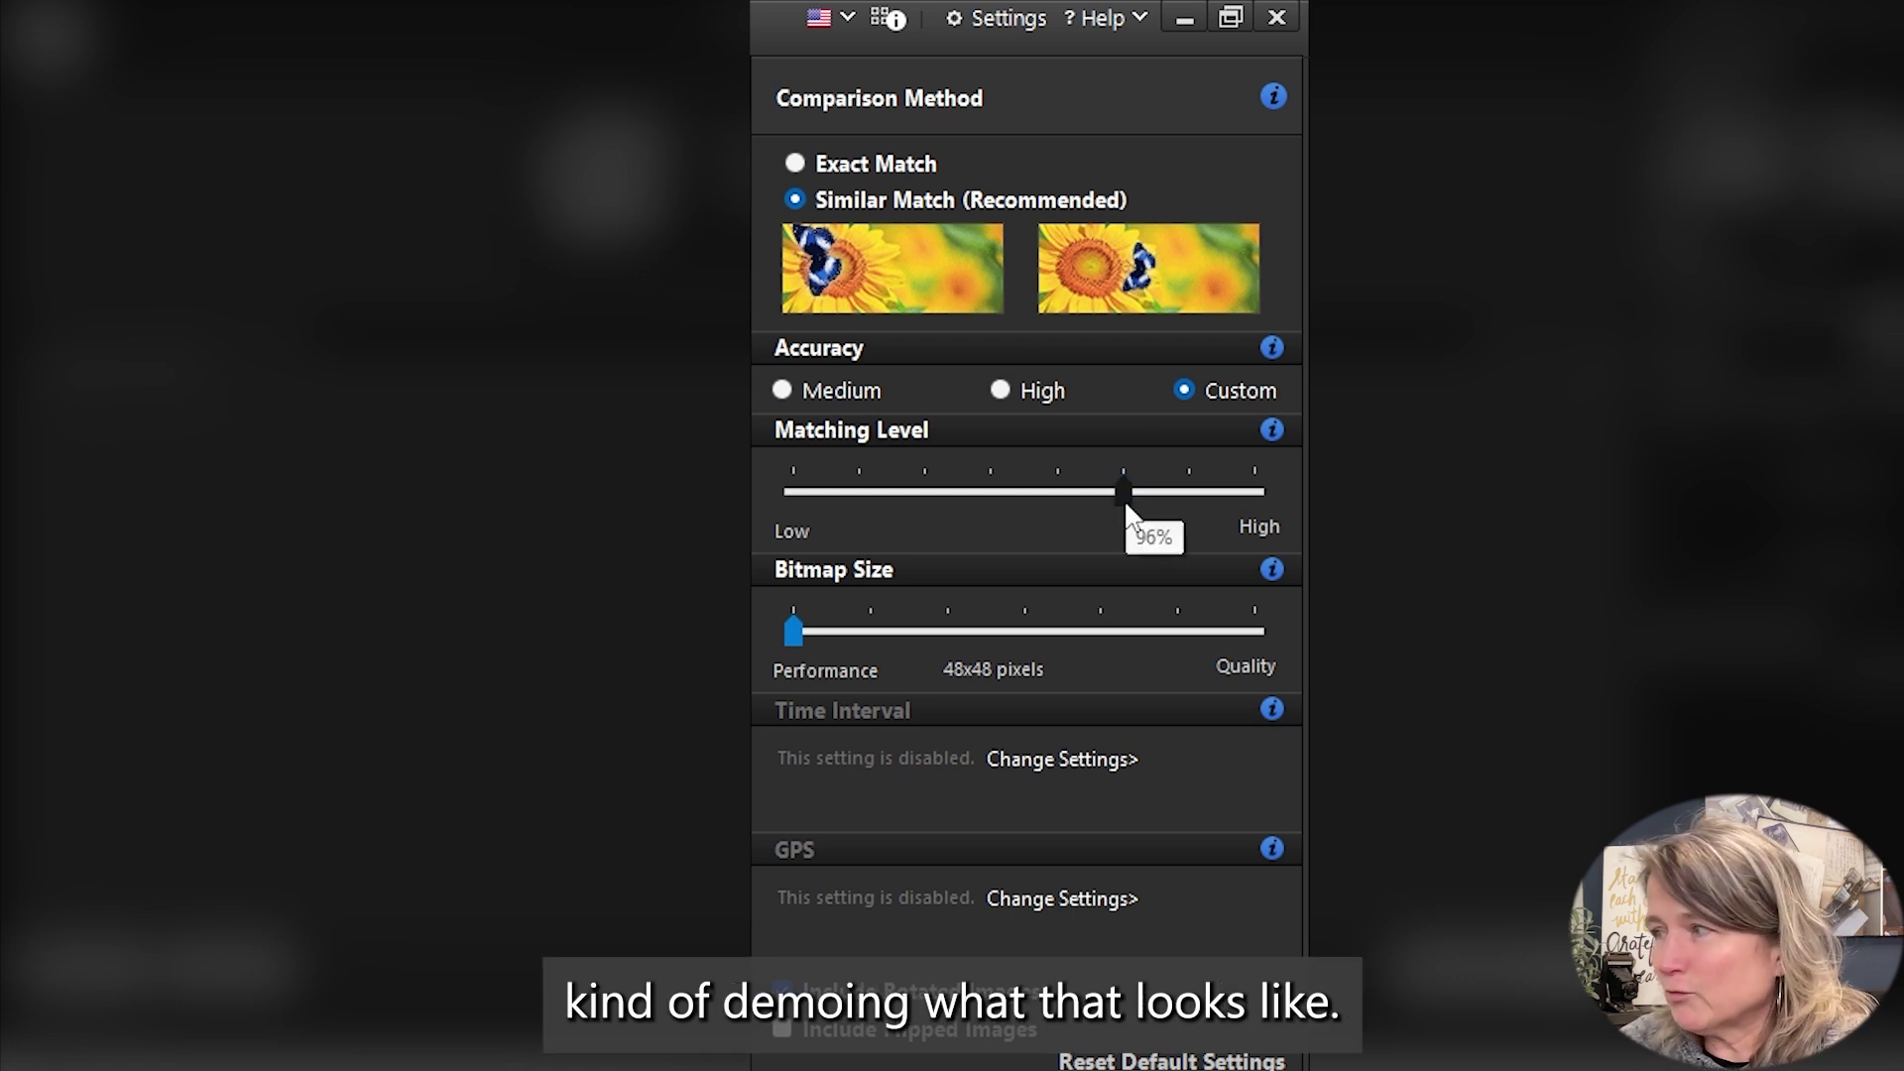
pyautogui.moveTo(1126, 505); pyautogui.dragTo(1182, 496)
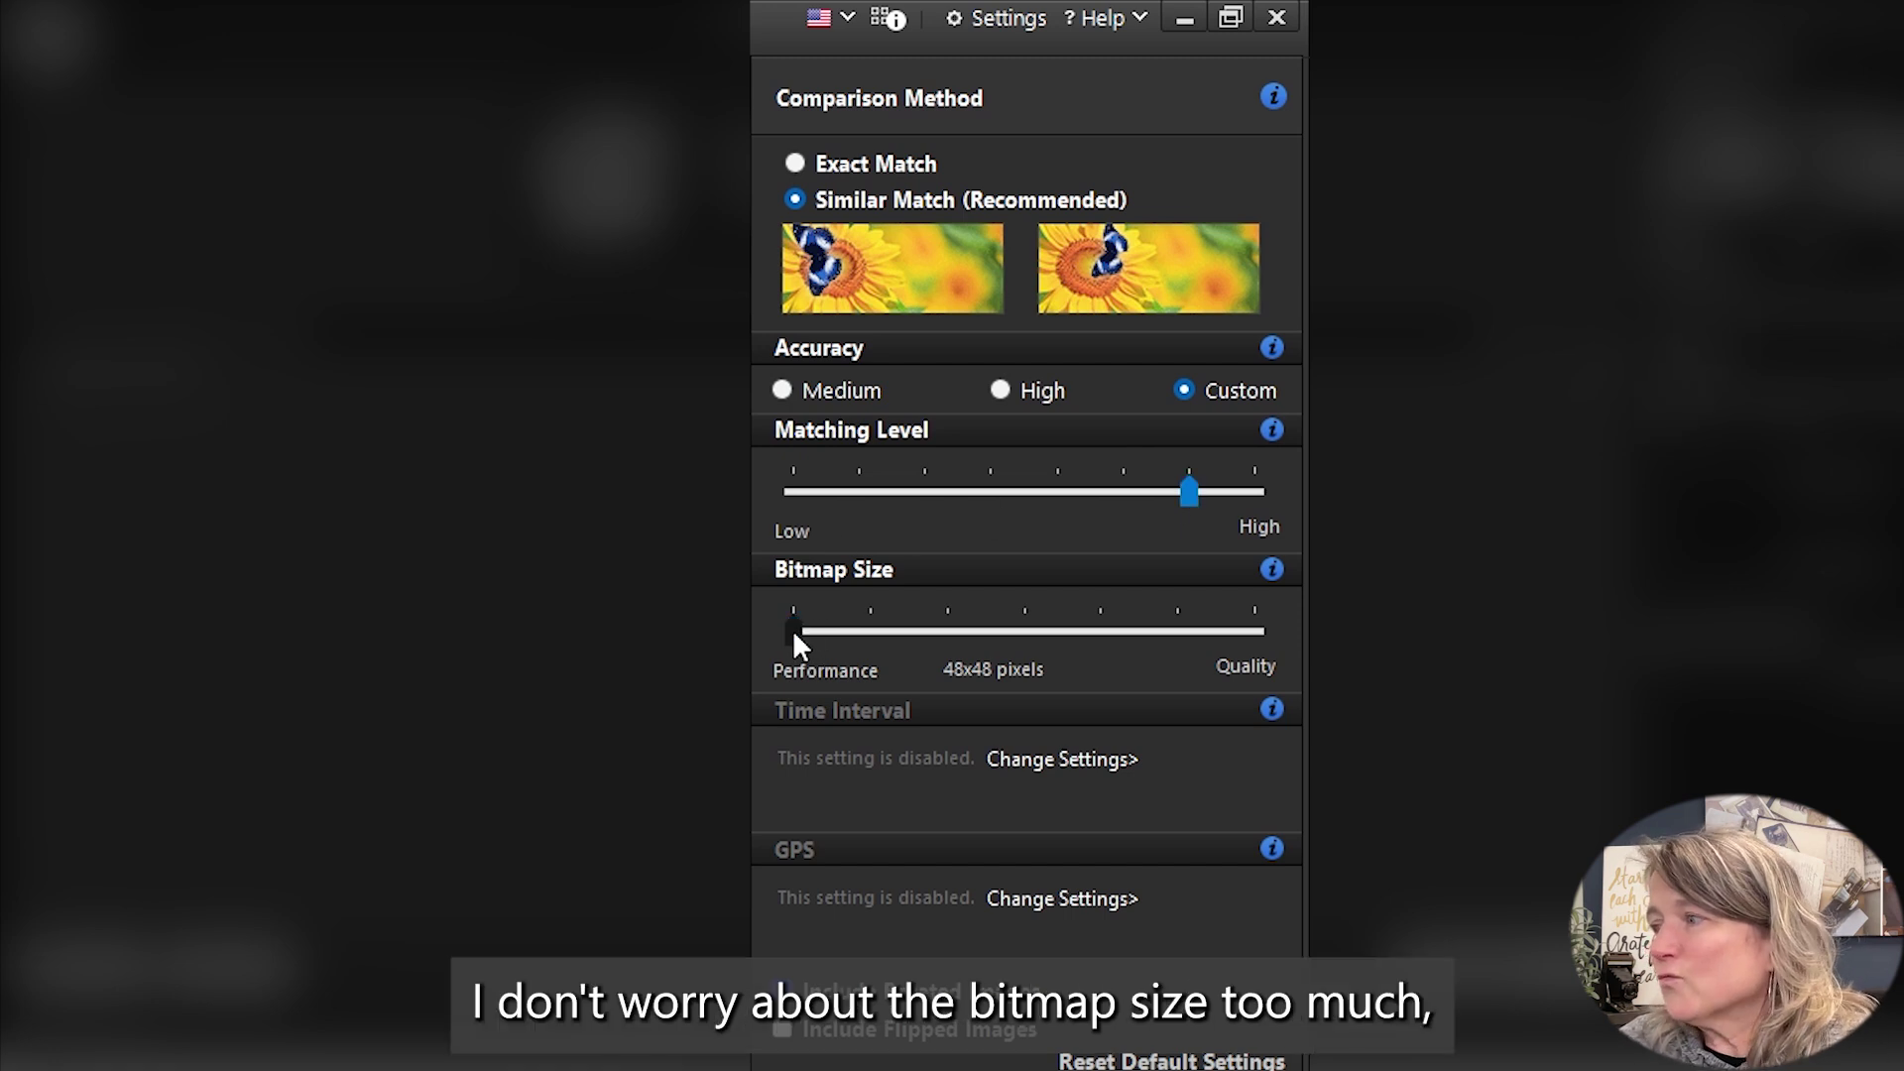
pyautogui.moveTo(795, 631)
pyautogui.mouseDown()
pyautogui.moveTo(1035, 633)
pyautogui.moveTo(819, 623)
pyautogui.mouseUp()
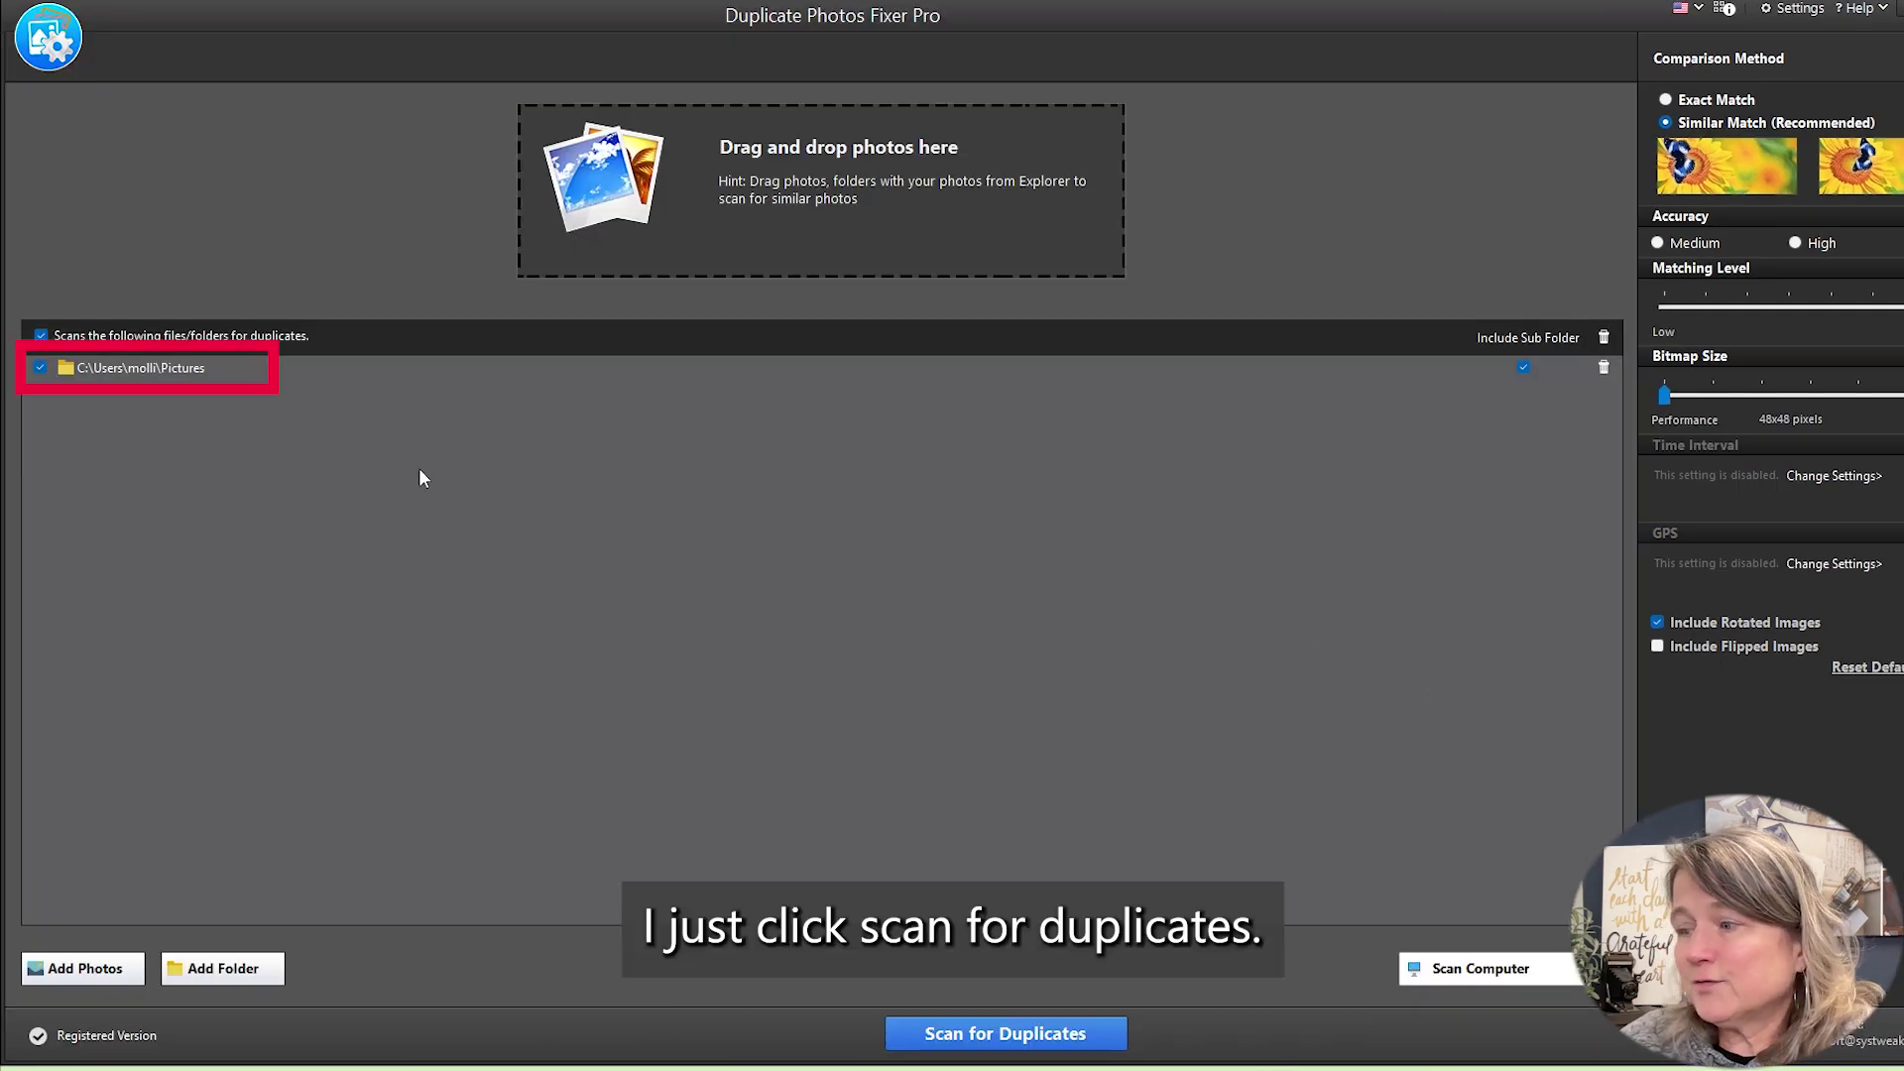
# - Scan Pictures for duplicates, yielding 342 duplicates in 168 groups using 763 MB
pyautogui.click(1020, 1036)
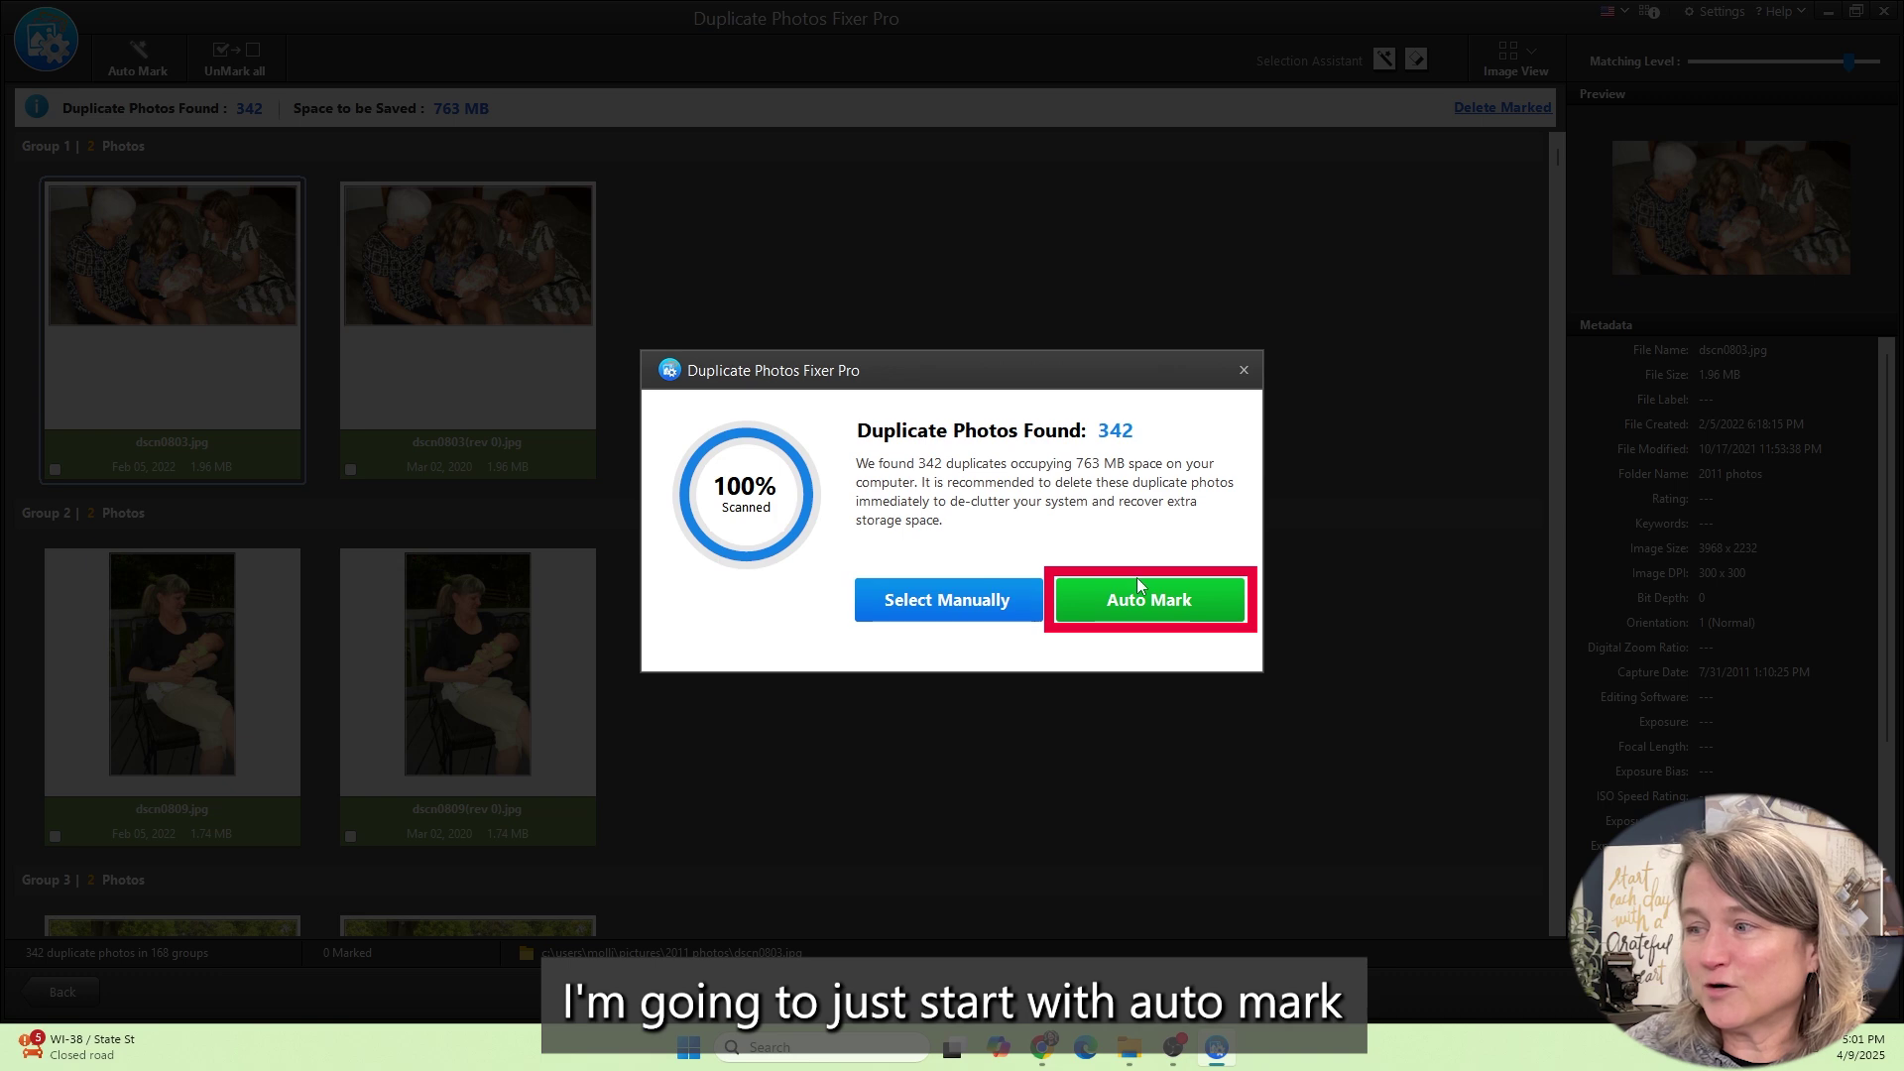
# - Auto-mark duplicates and push Matching Level to maximum, showing 332 duplicates in 163 groups
pyautogui.click(1141, 607)
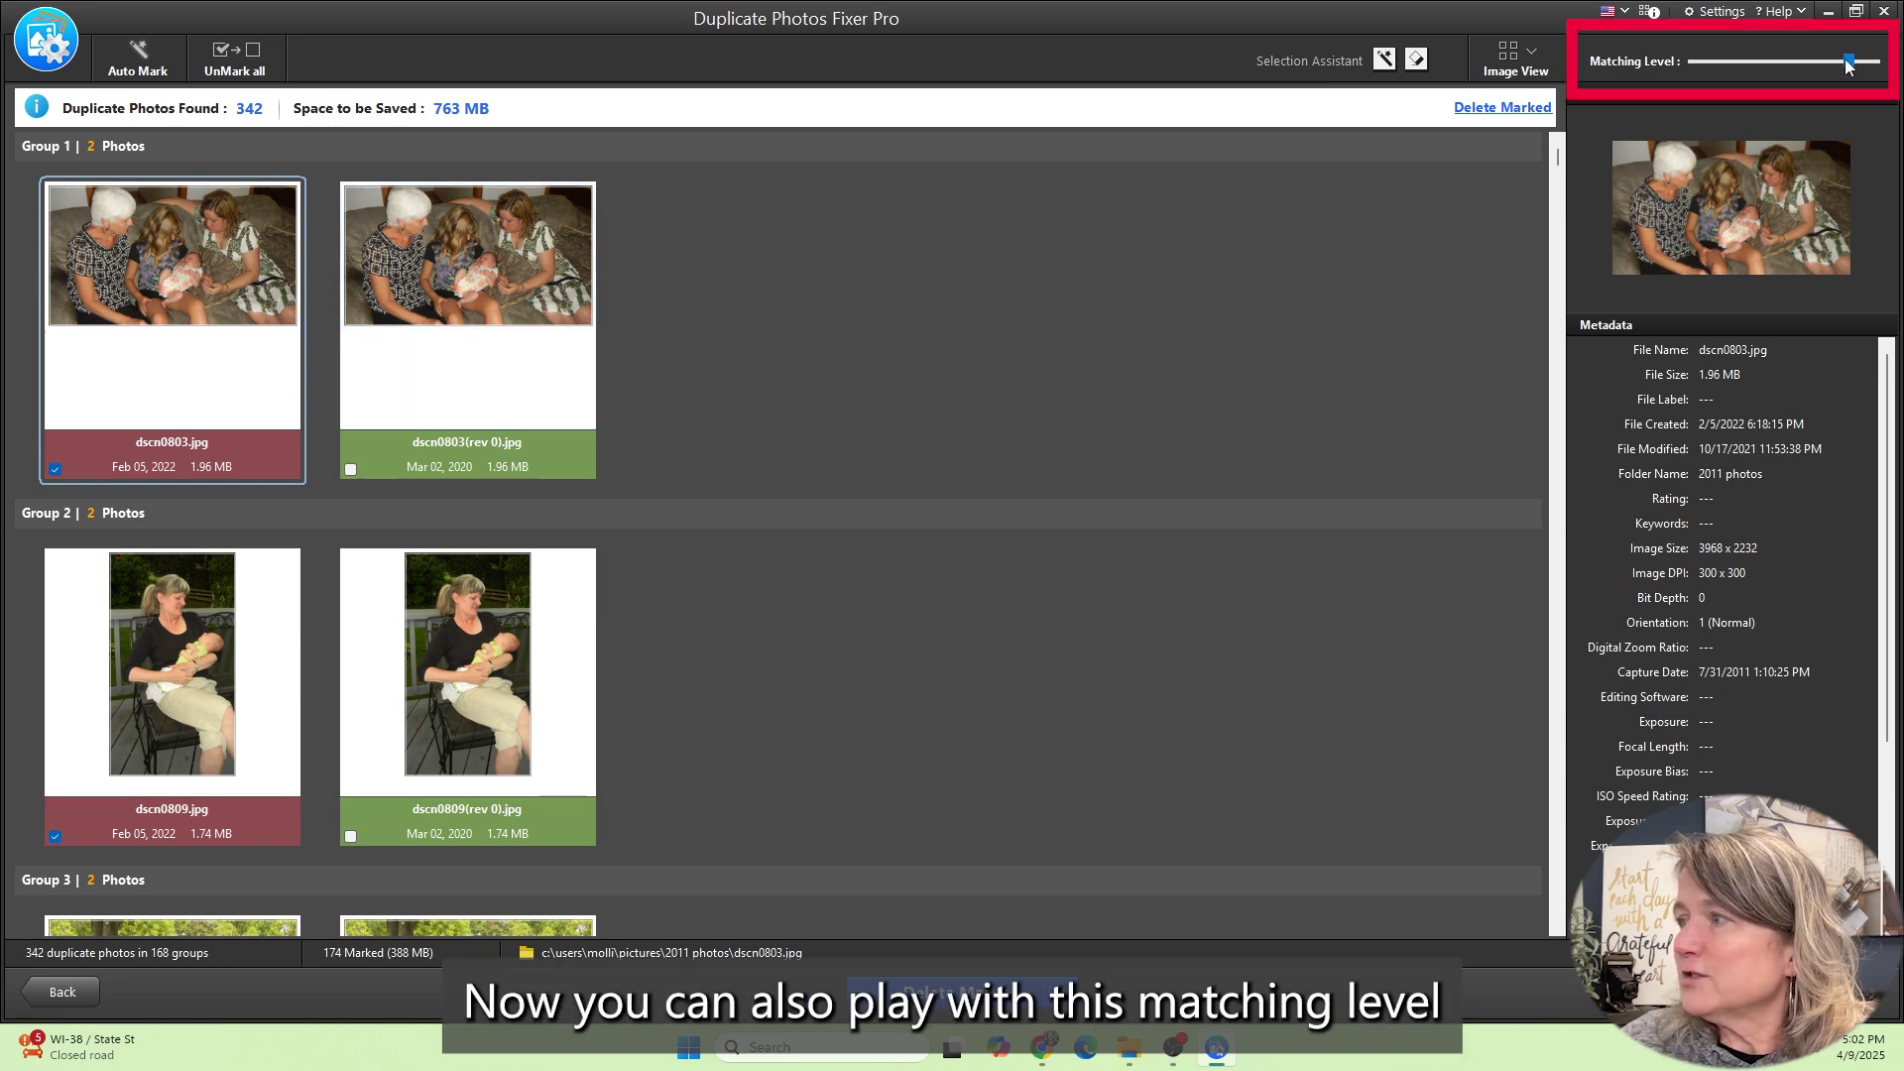
pyautogui.moveTo(1851, 62); pyautogui.dragTo(1824, 62)
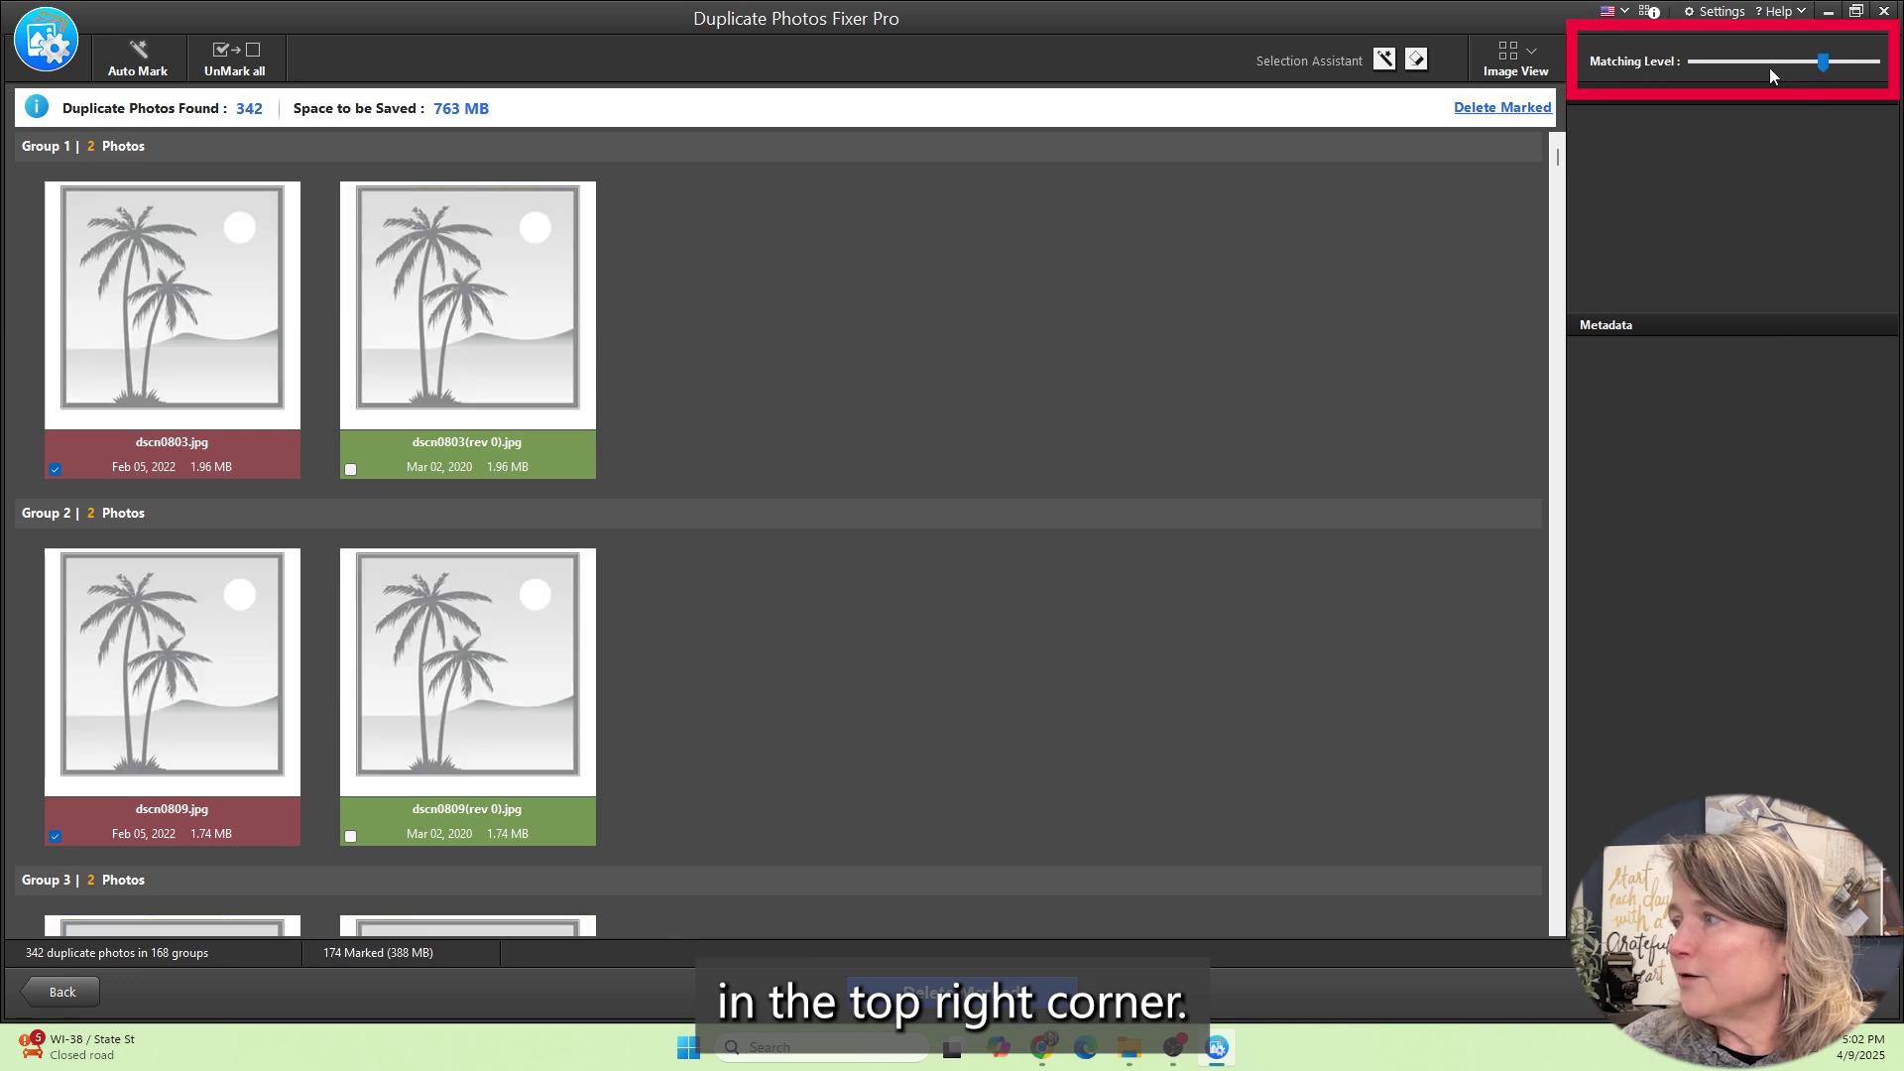
pyautogui.moveTo(1823, 62); pyautogui.dragTo(1875, 65)
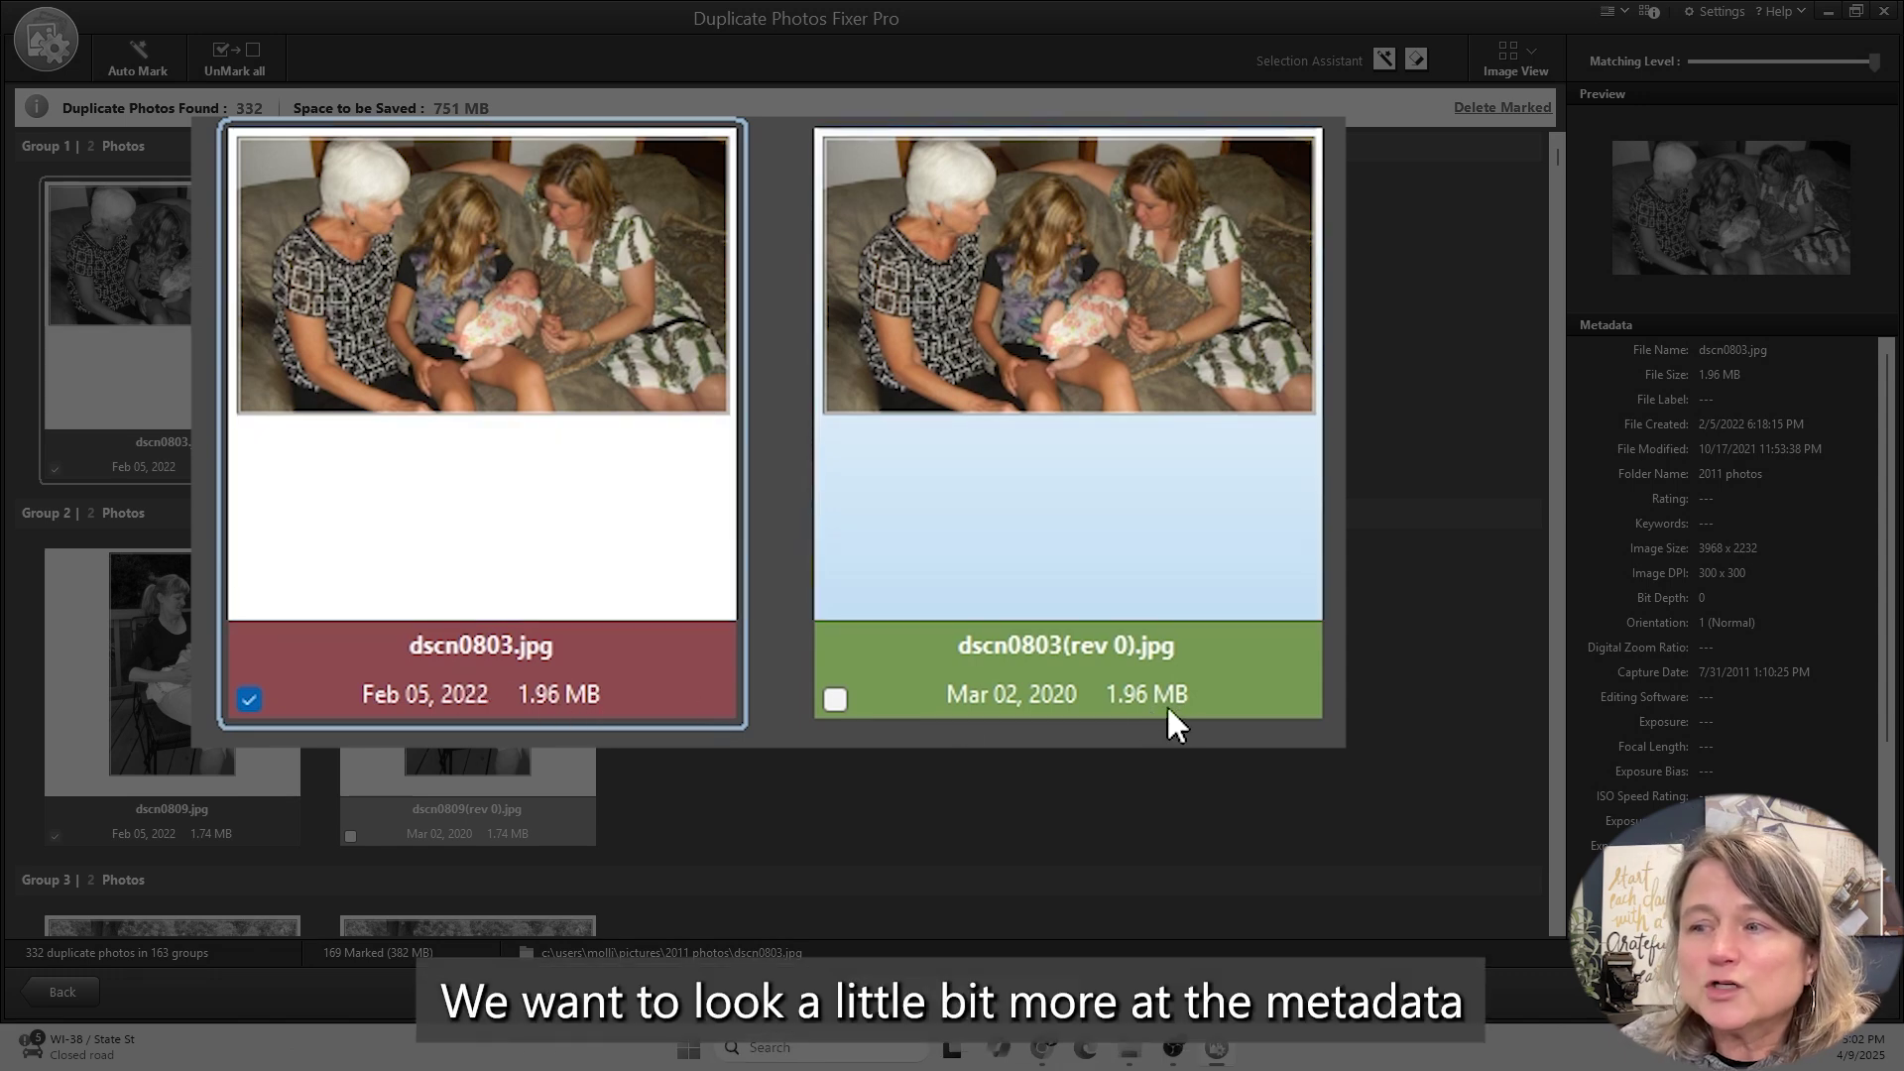
# - Compare metadata of the Group 1 dscn0803 copies and unmark dscn0803.jpg to keep it
pyautogui.click(1037, 461)
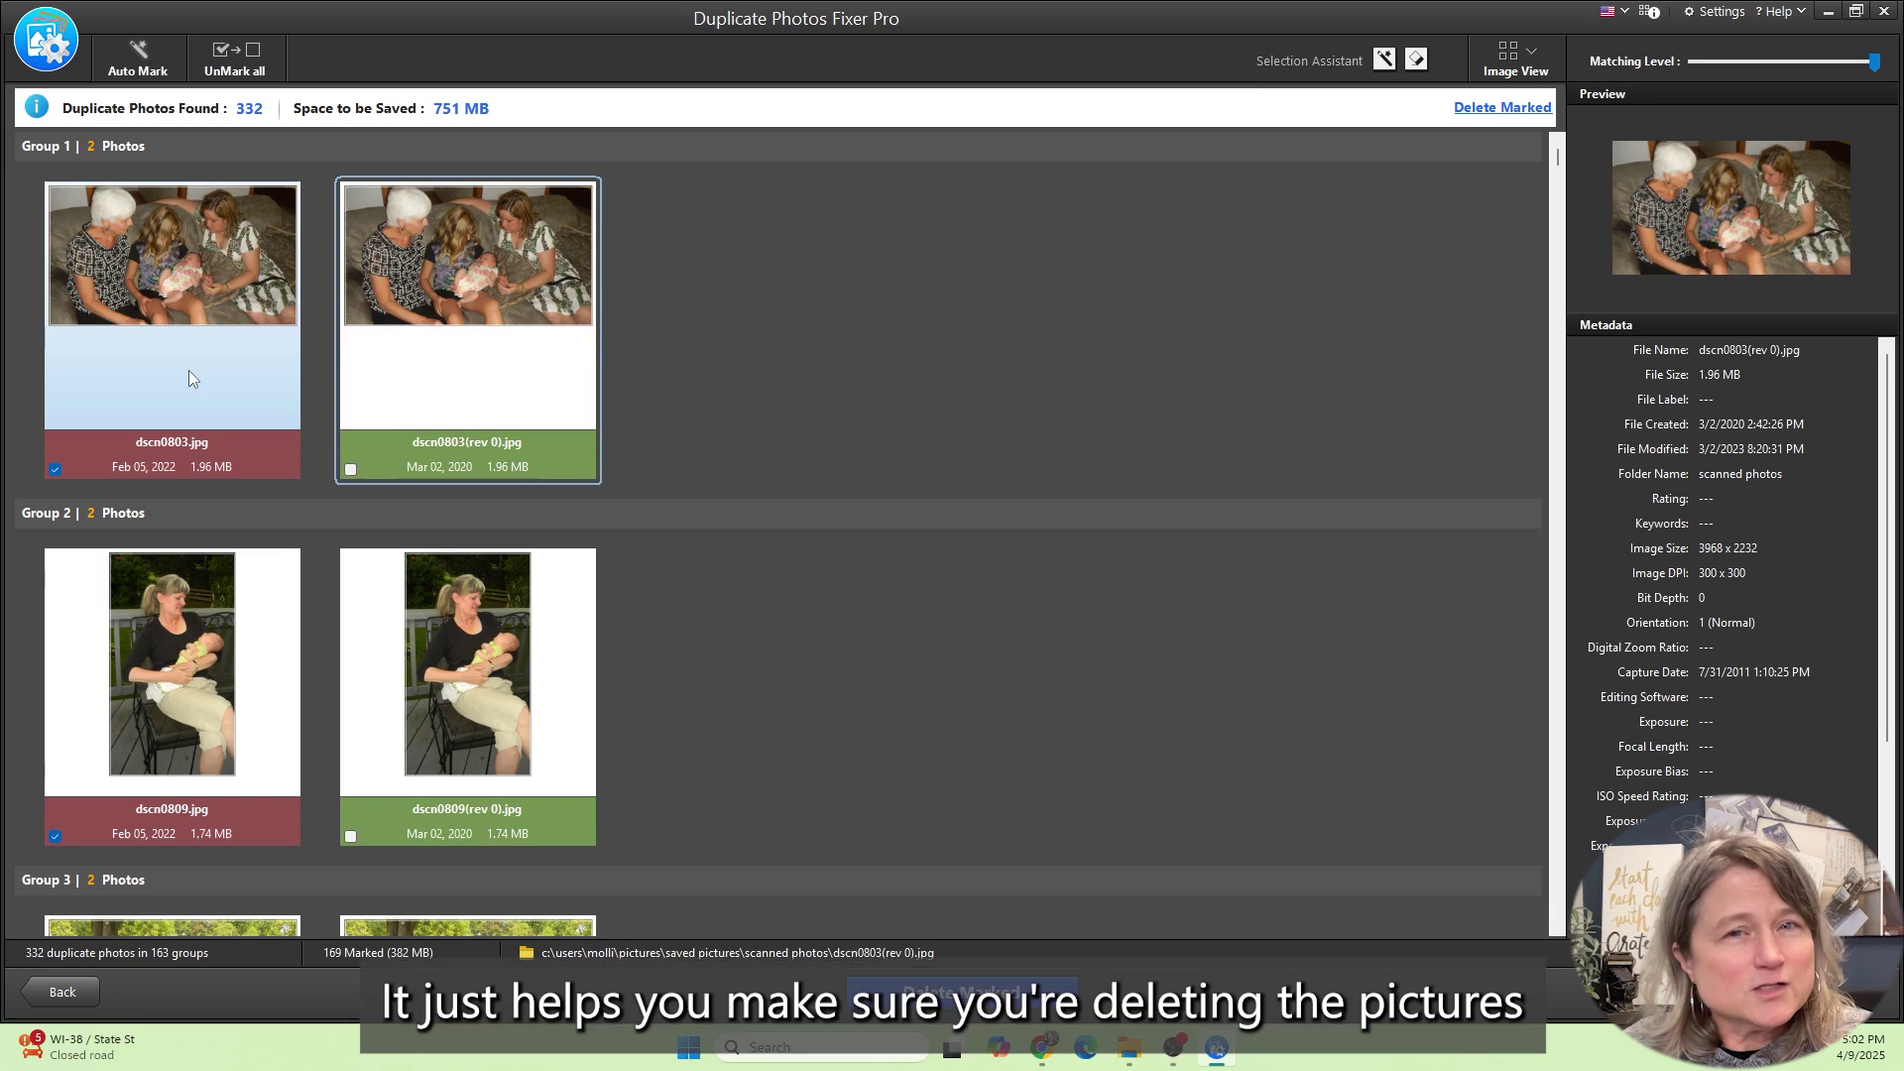
pyautogui.click(190, 380)
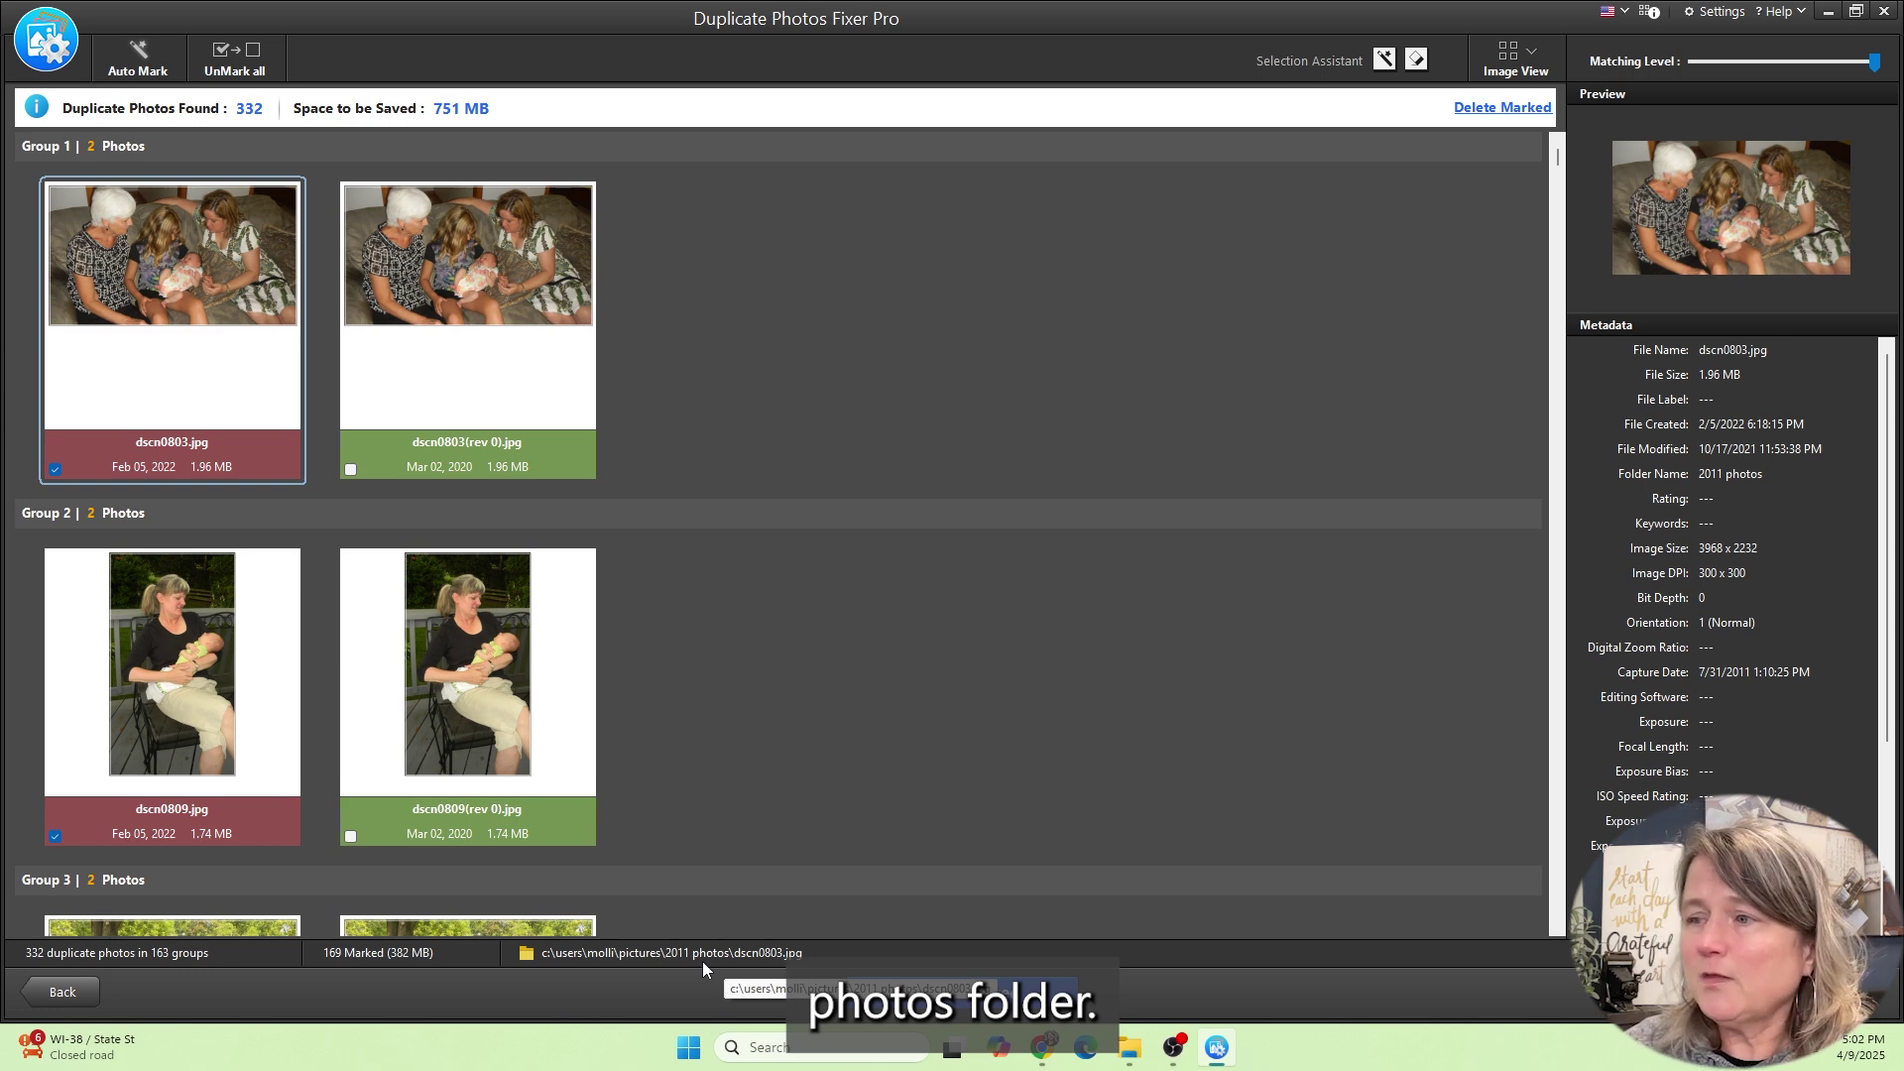
pyautogui.click(443, 381)
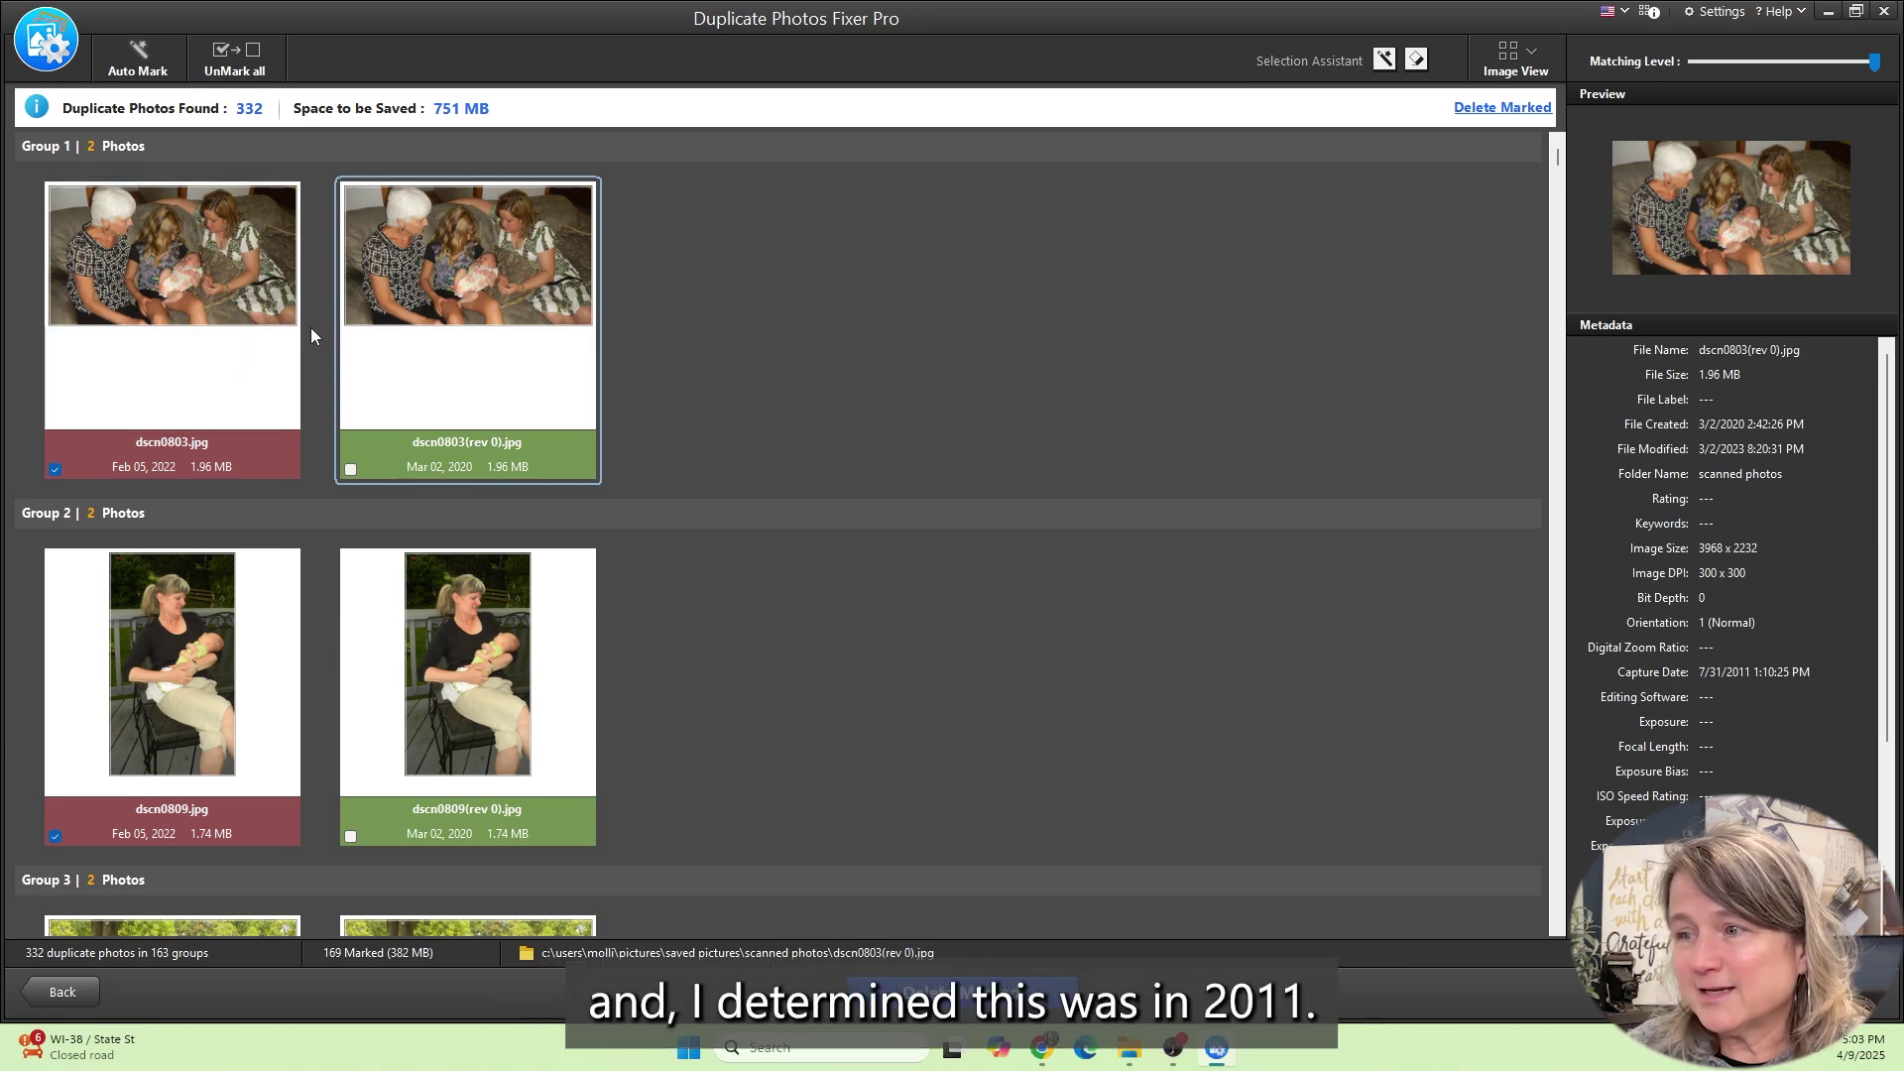
pyautogui.click(198, 343)
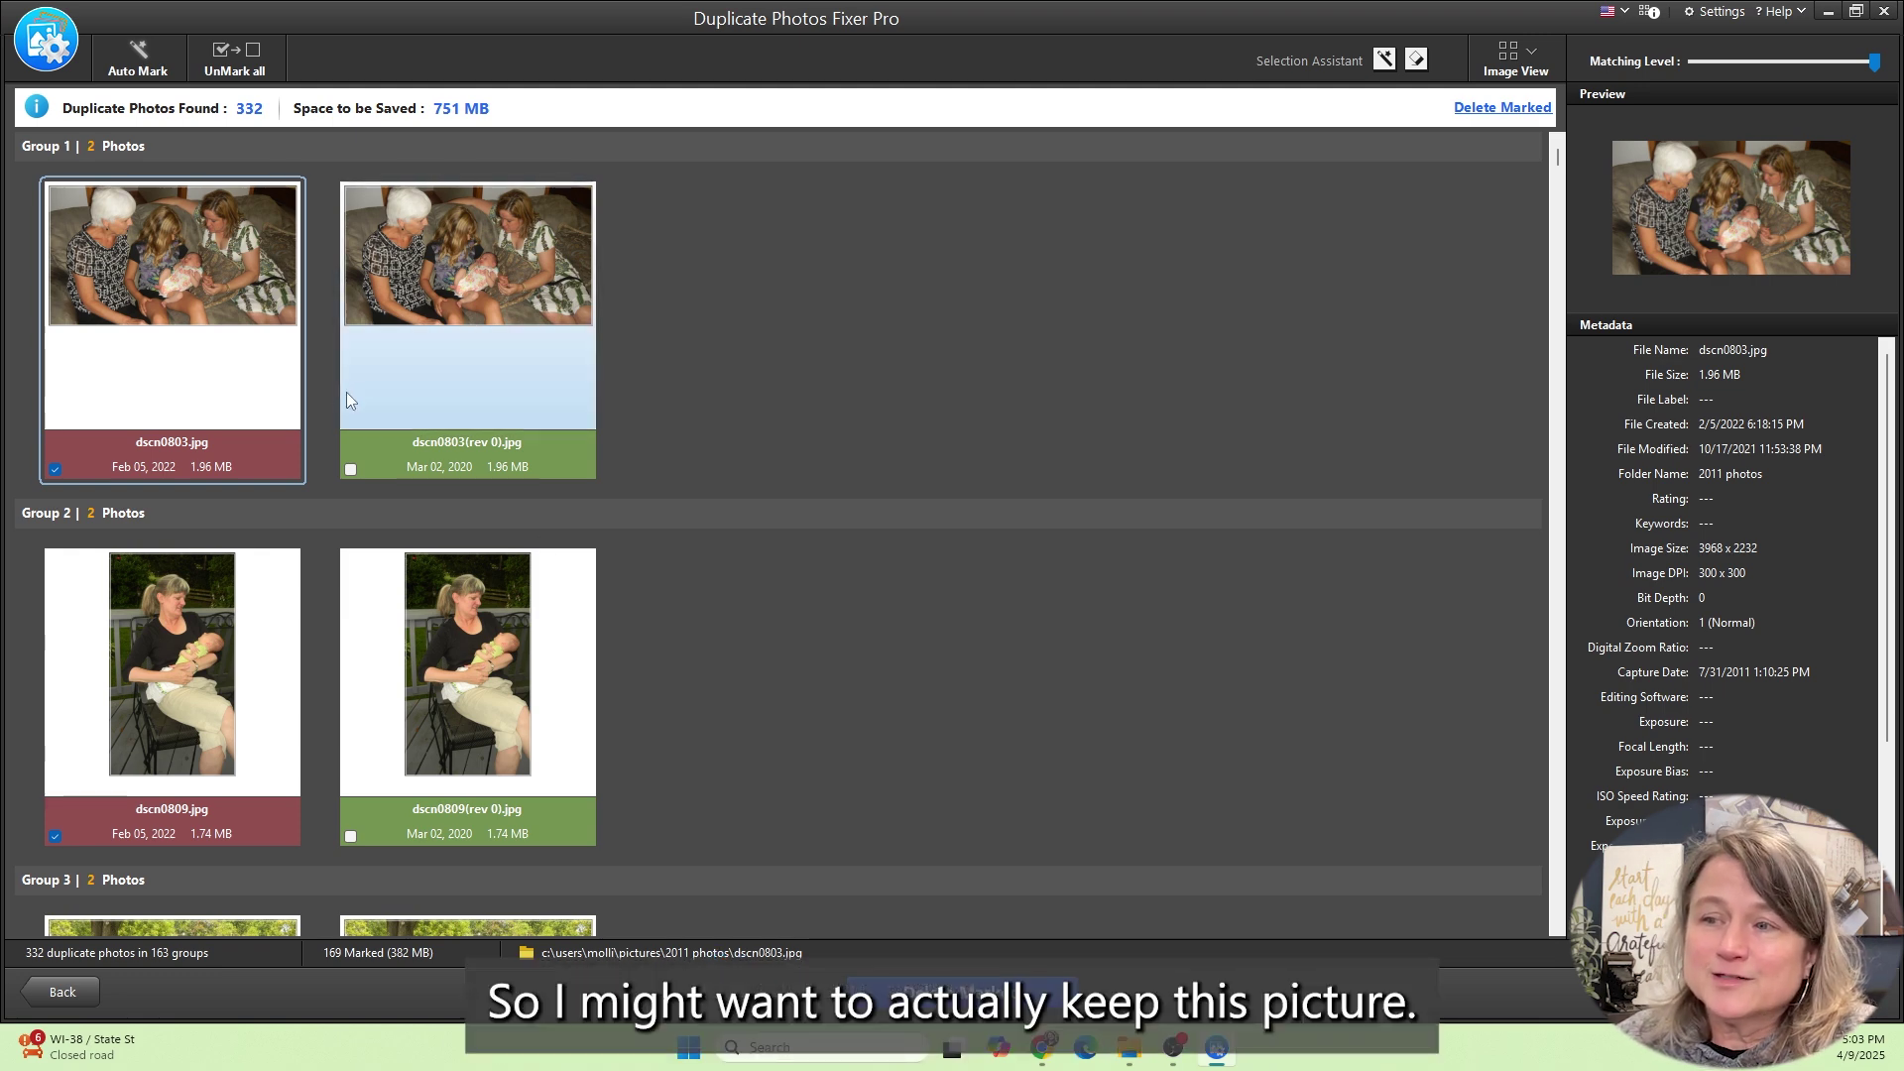
pyautogui.click(55, 470)
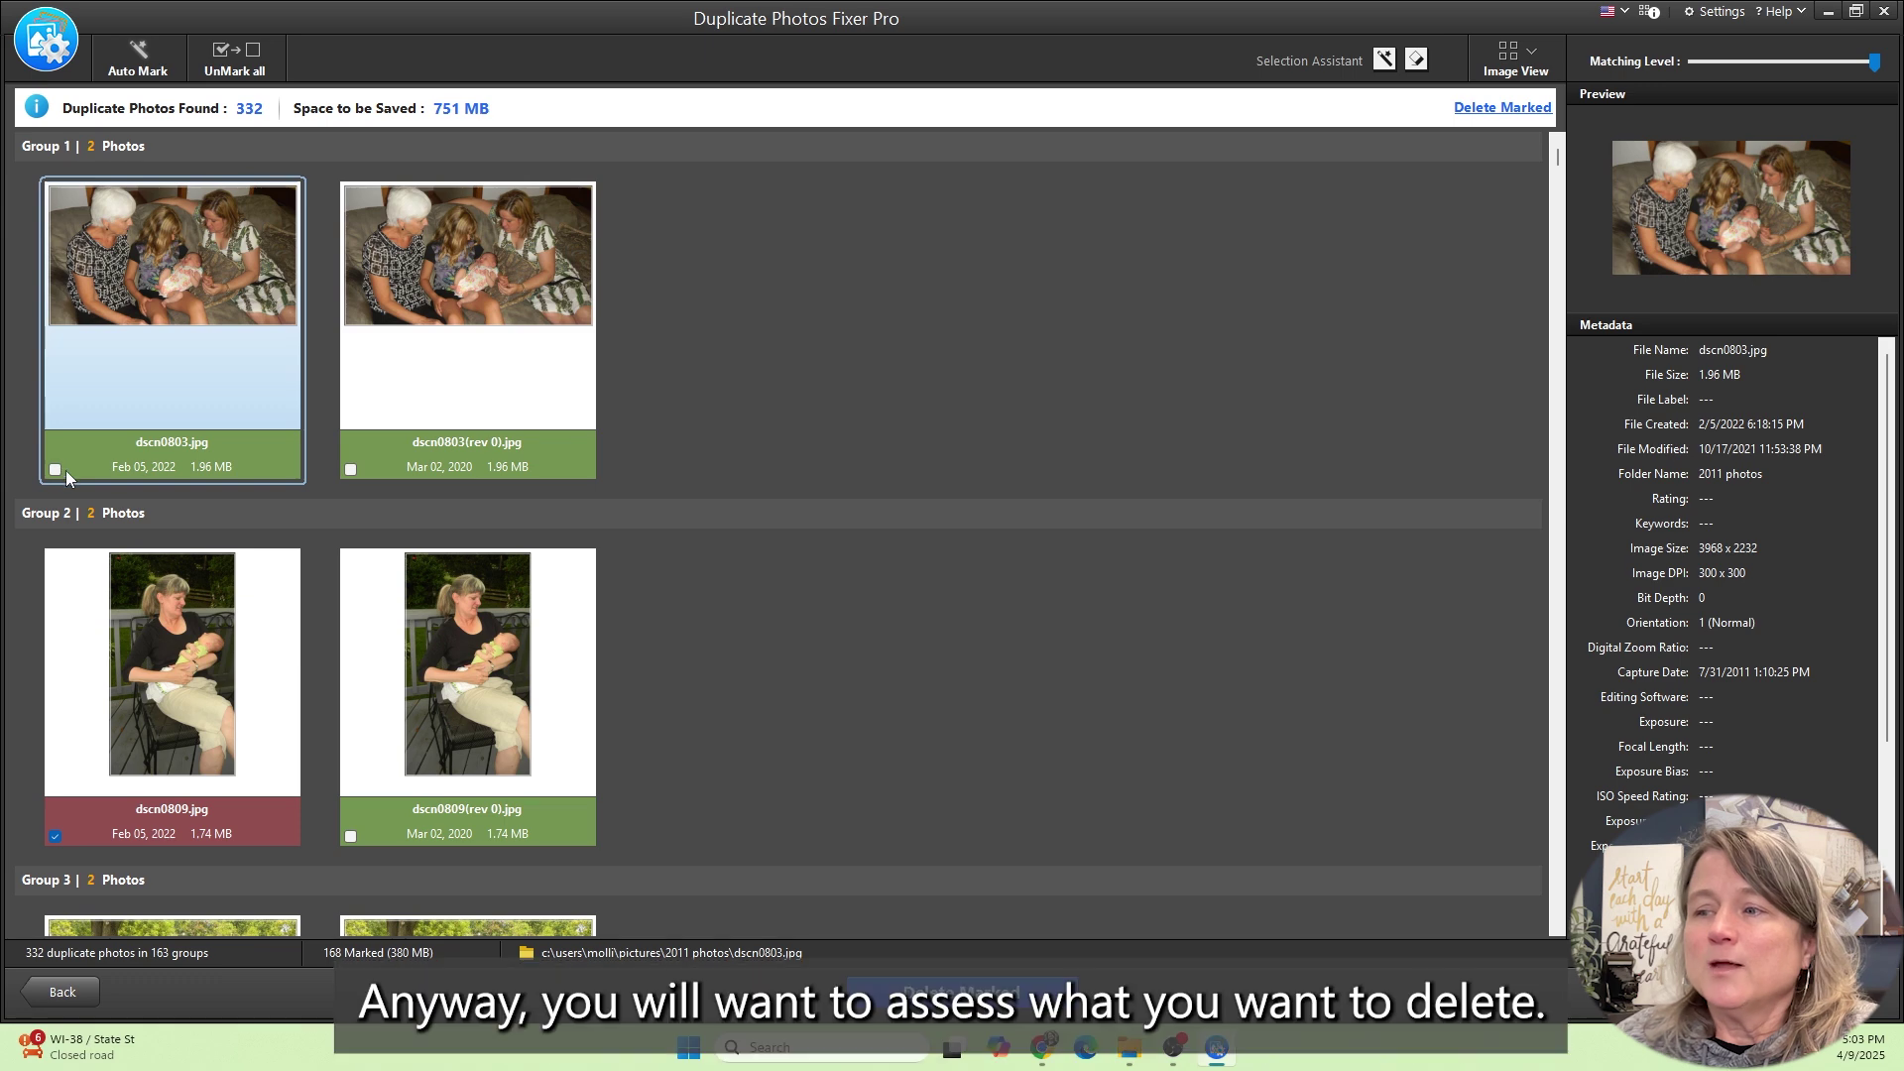
# - Mark dscn0803(rev 0).jpg in Group 1 for deletion instead
pyautogui.click(352, 470)
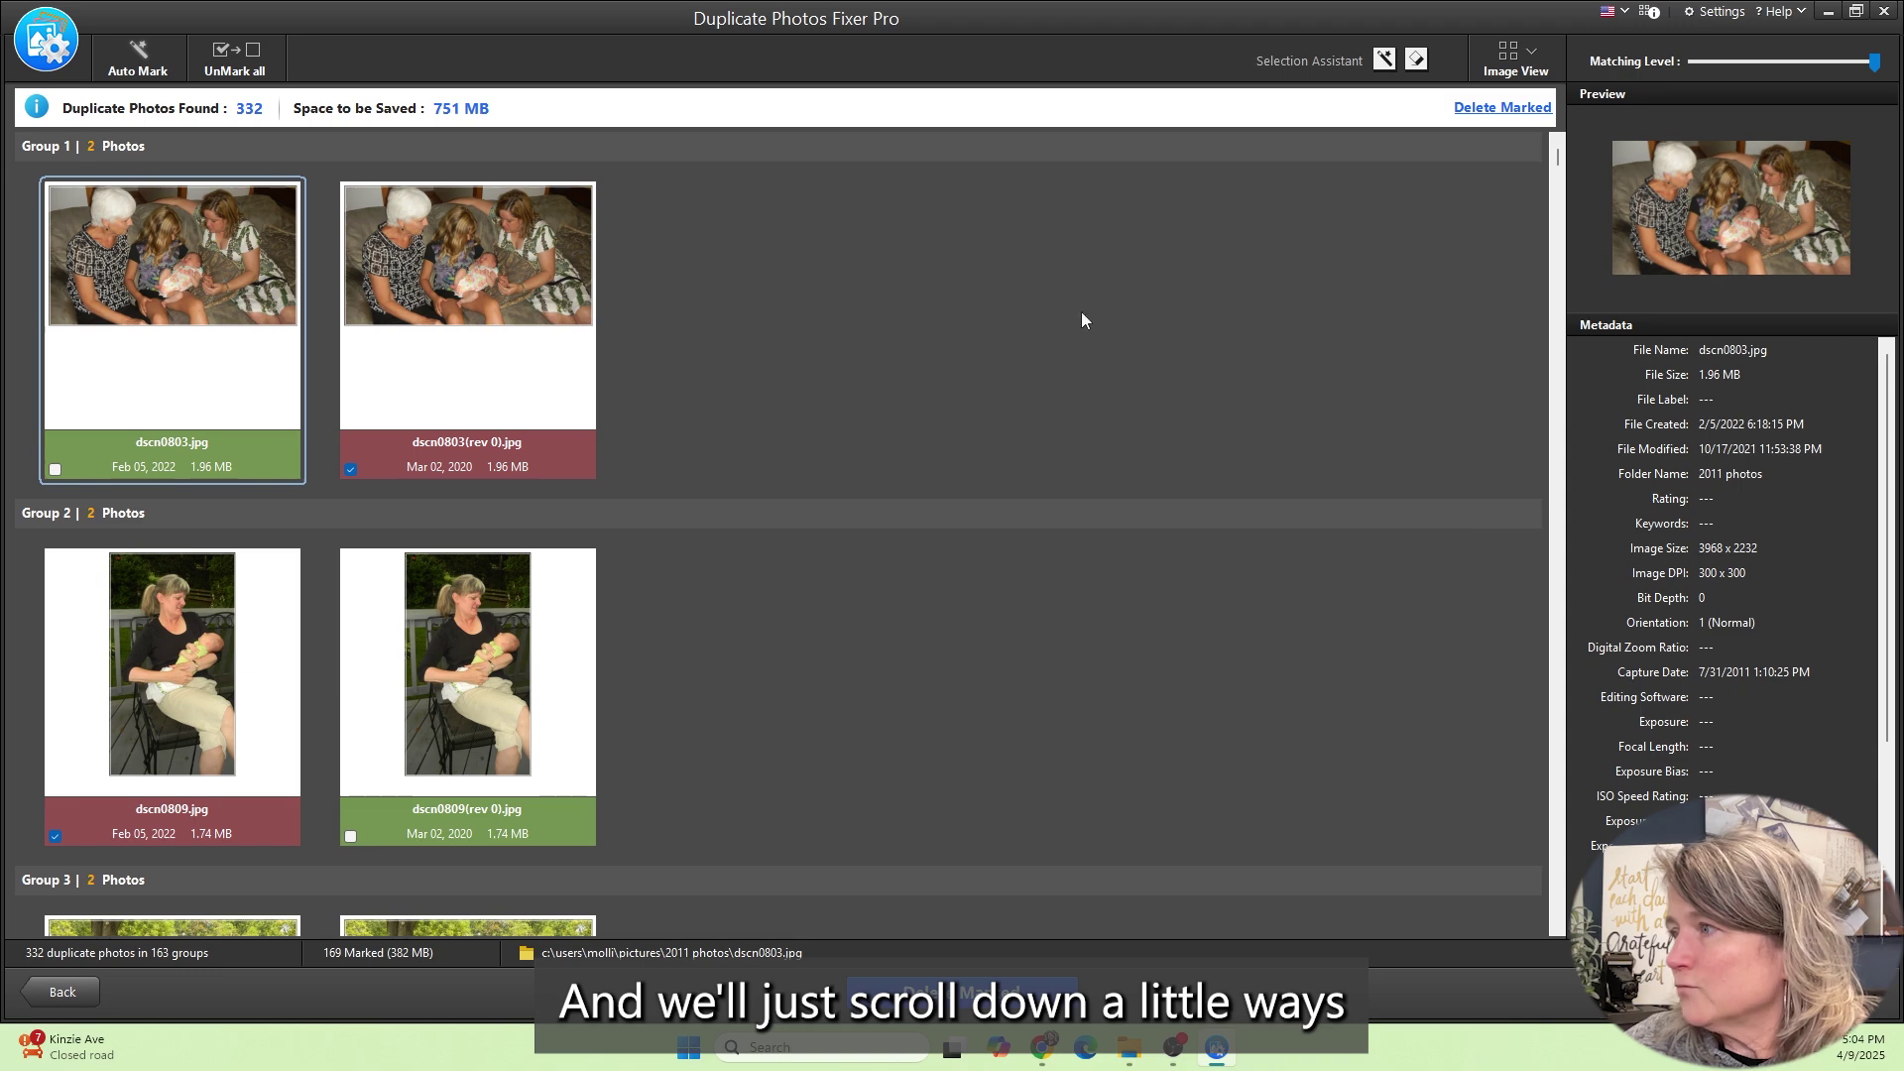
# - Compare the Dec 28 and Apr 09 img_4478 copies, then lower Matching Level slightly
pyautogui.moveTo(1551, 164); pyautogui.dragTo(1562, 562)
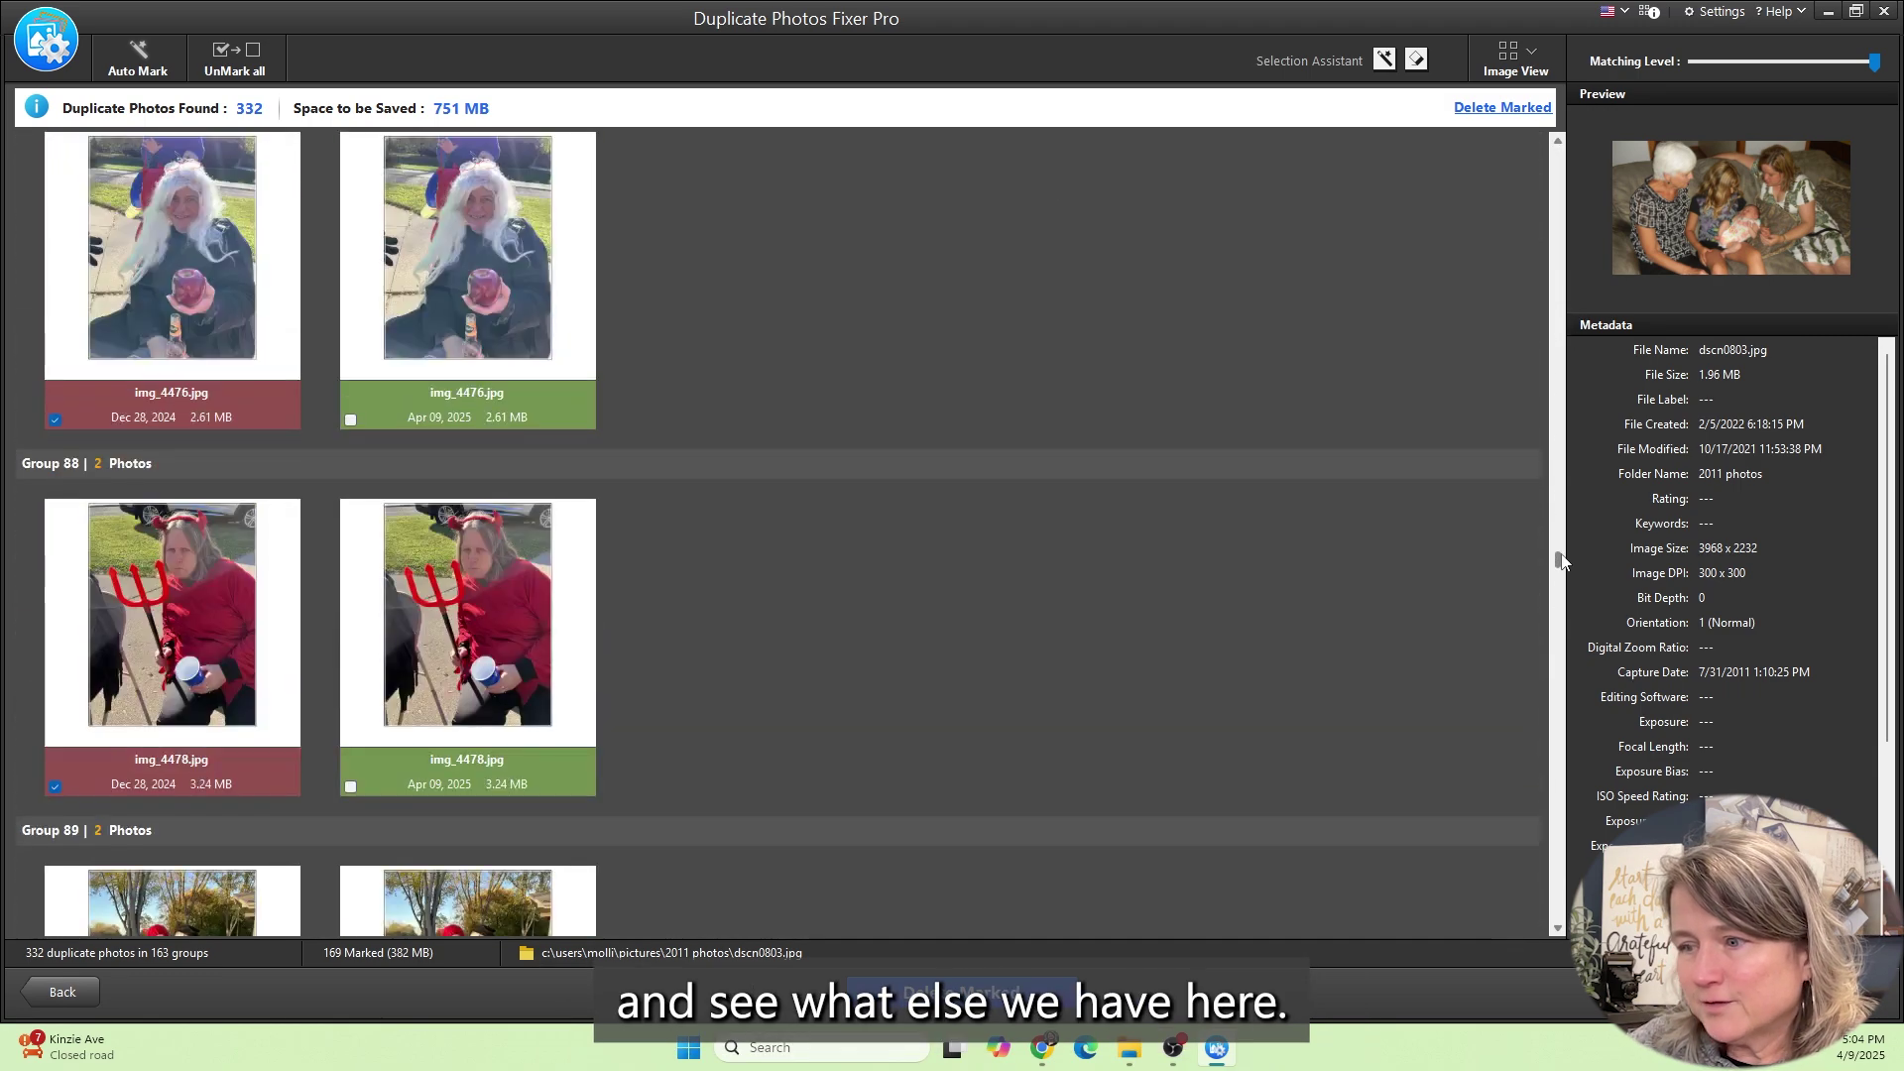
pyautogui.click(150, 734)
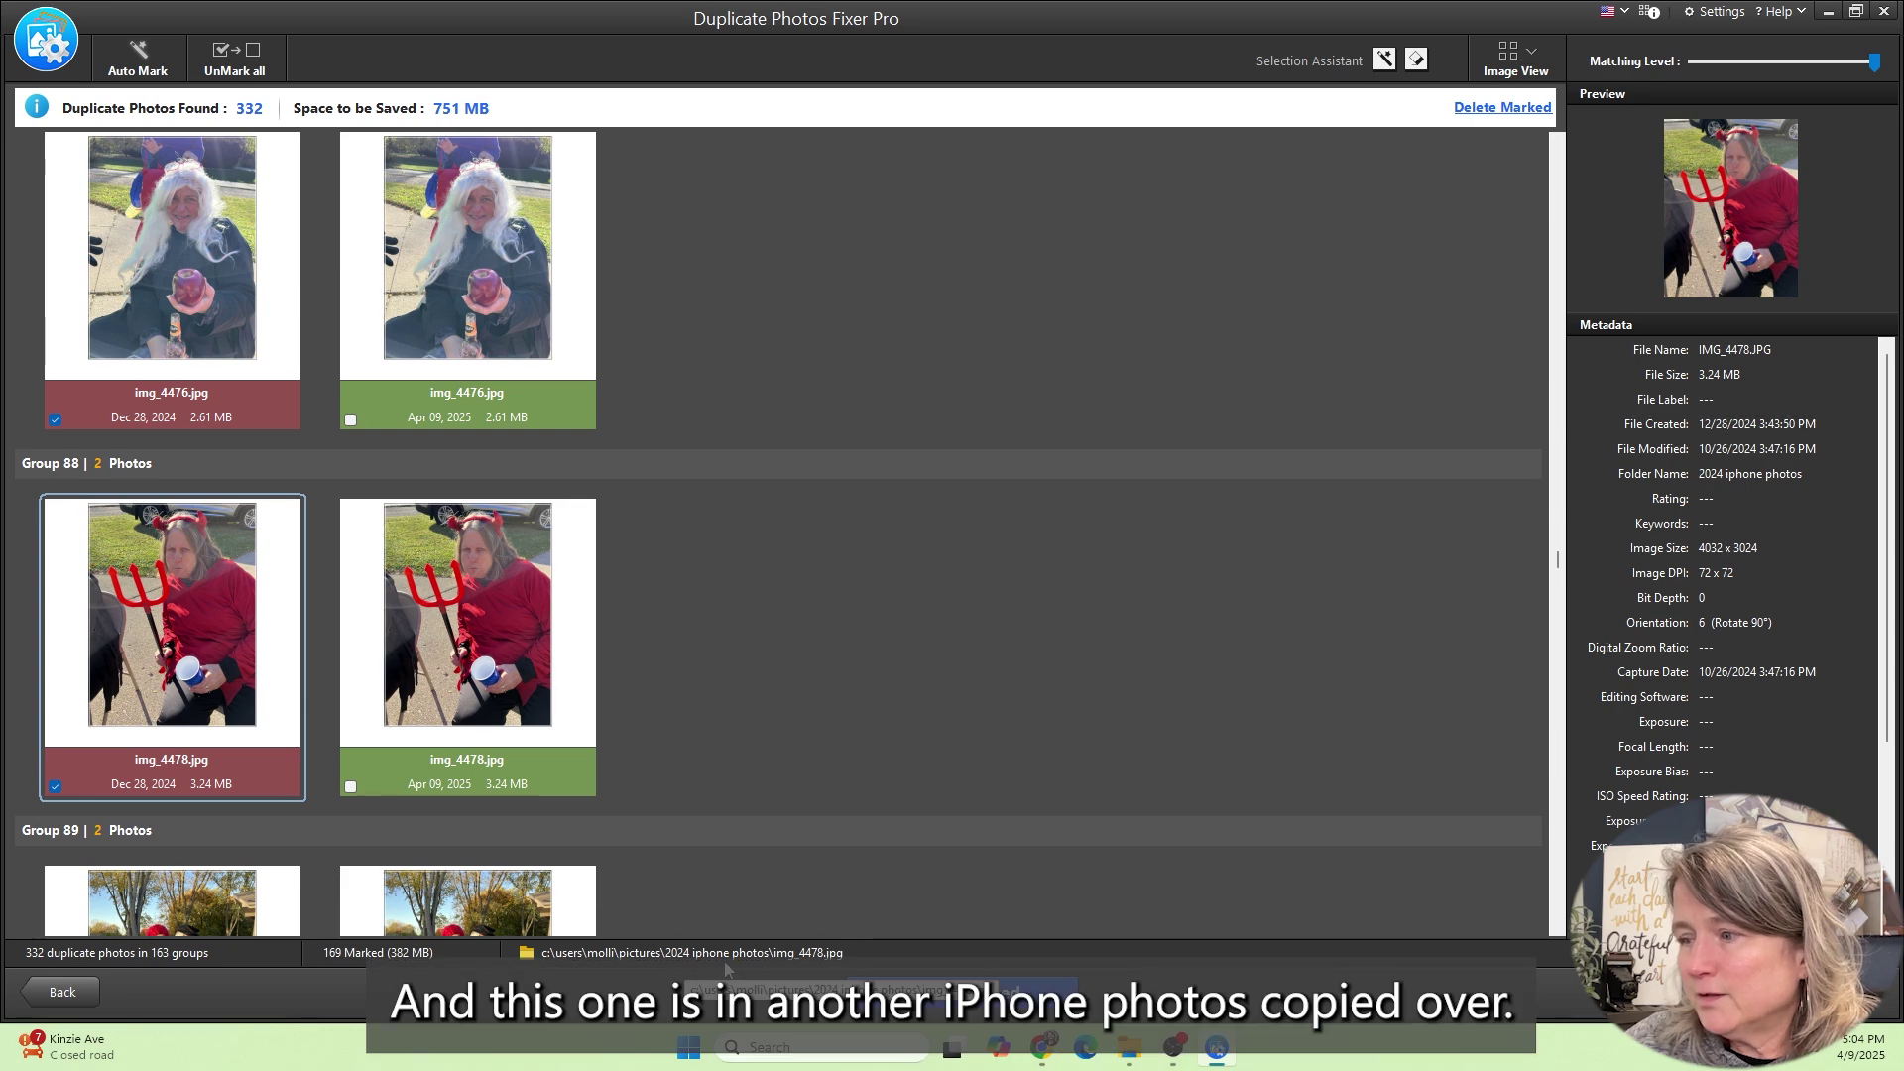
pyautogui.click(571, 734)
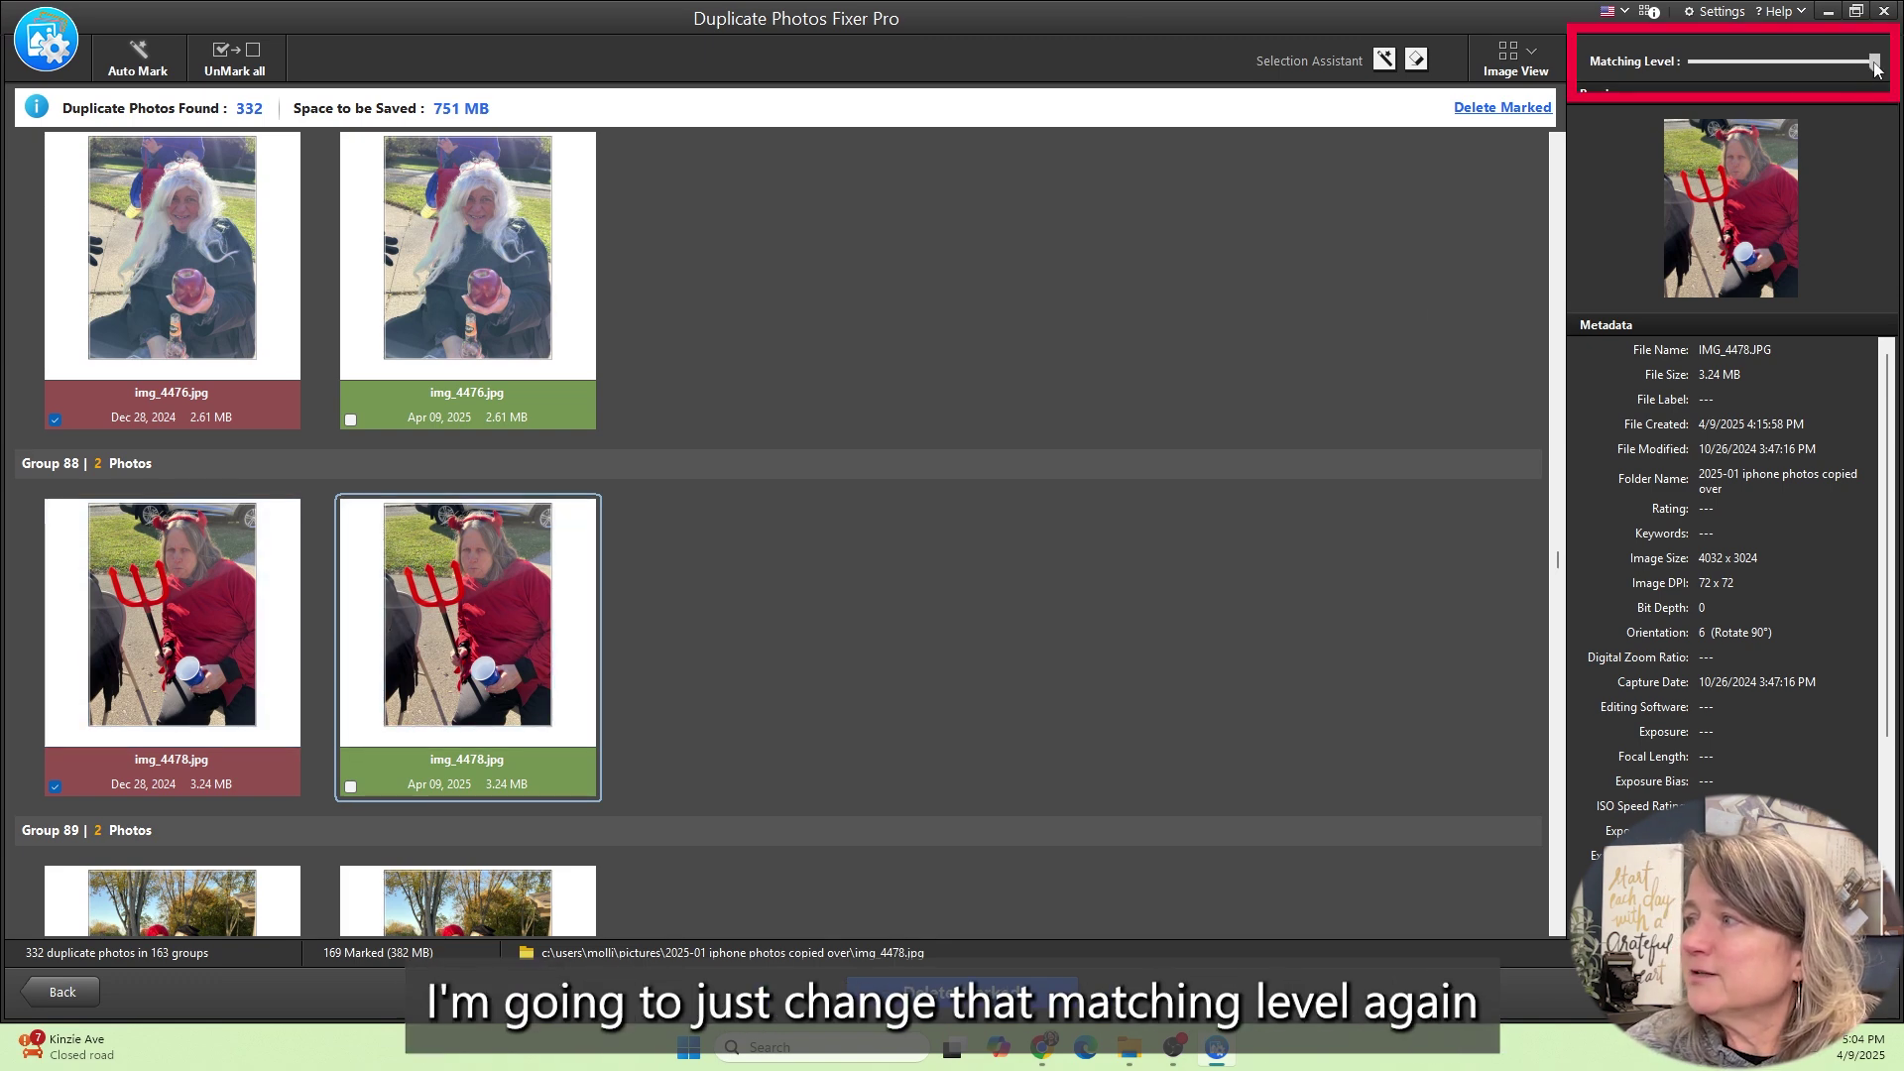
pyautogui.moveTo(1873, 63); pyautogui.dragTo(1851, 62)
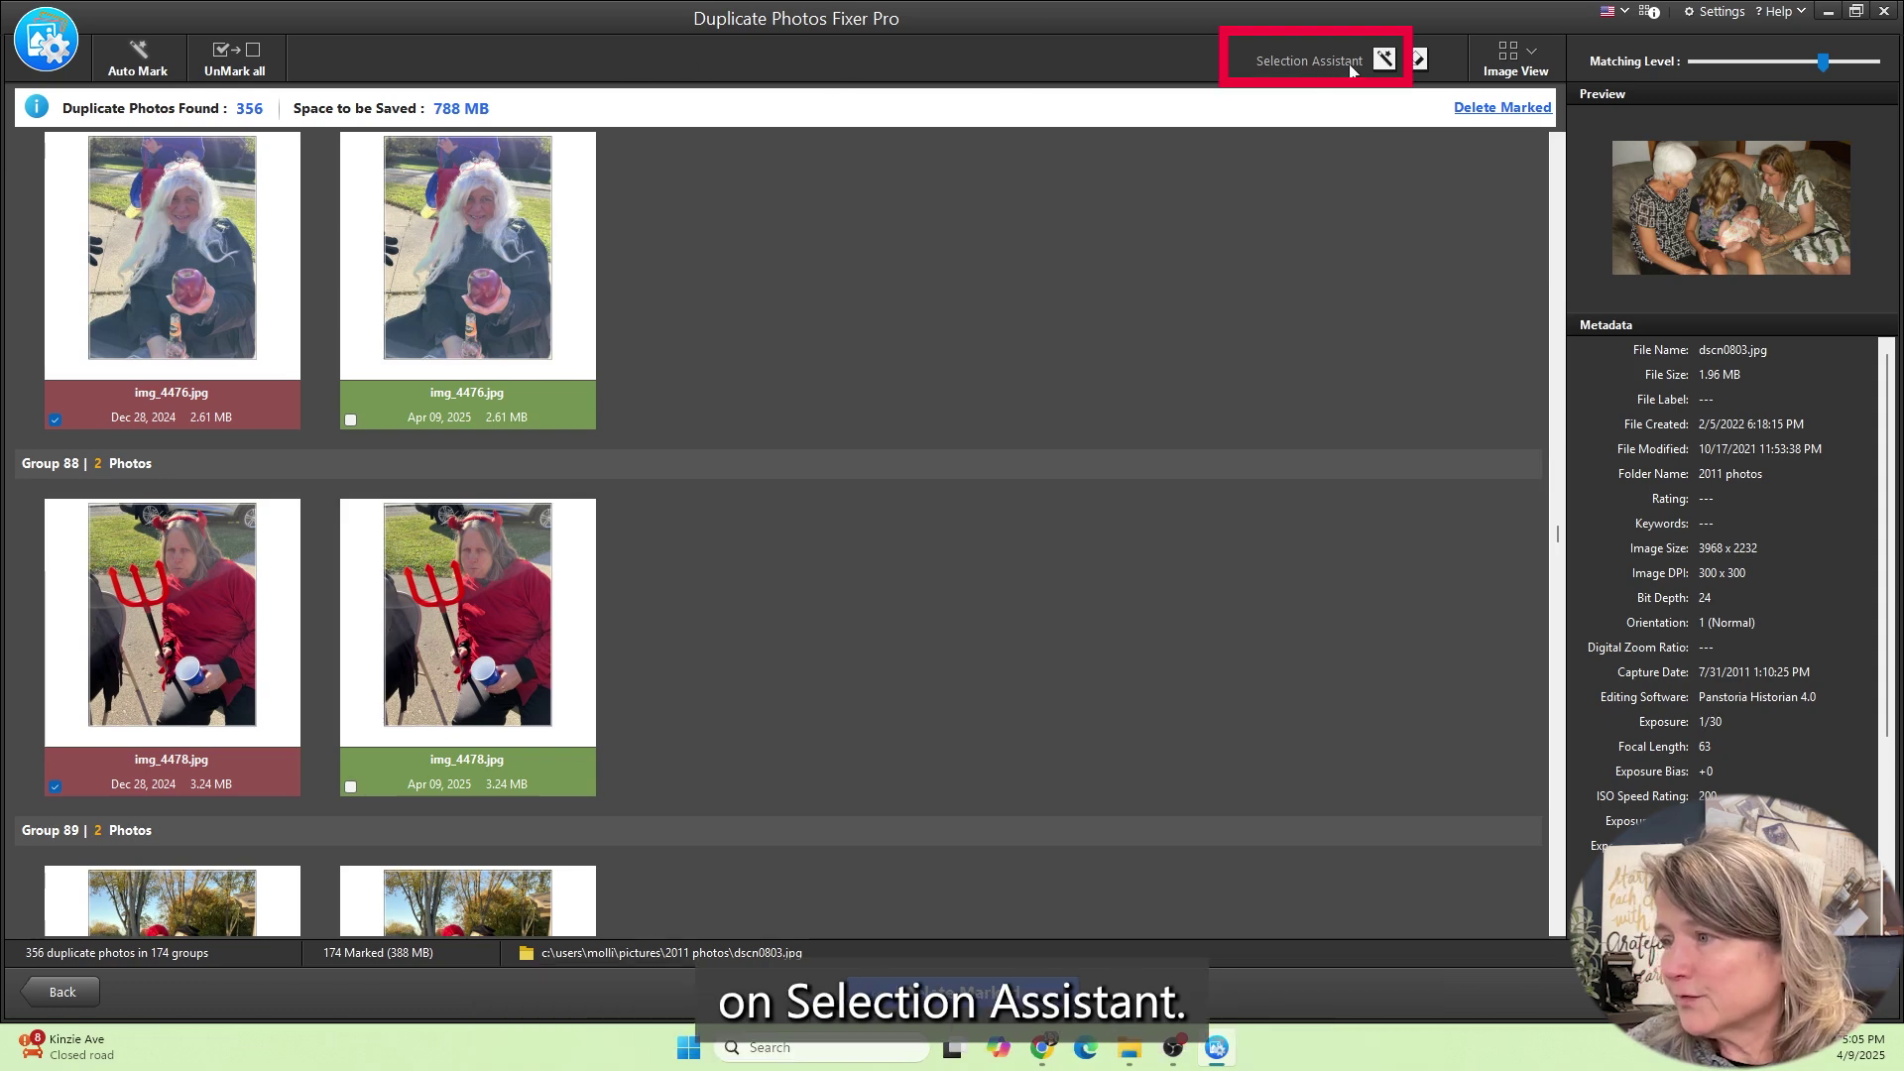
# - In Selection Assistant, rank Image Size first and Capture Date second
pyautogui.click(1385, 59)
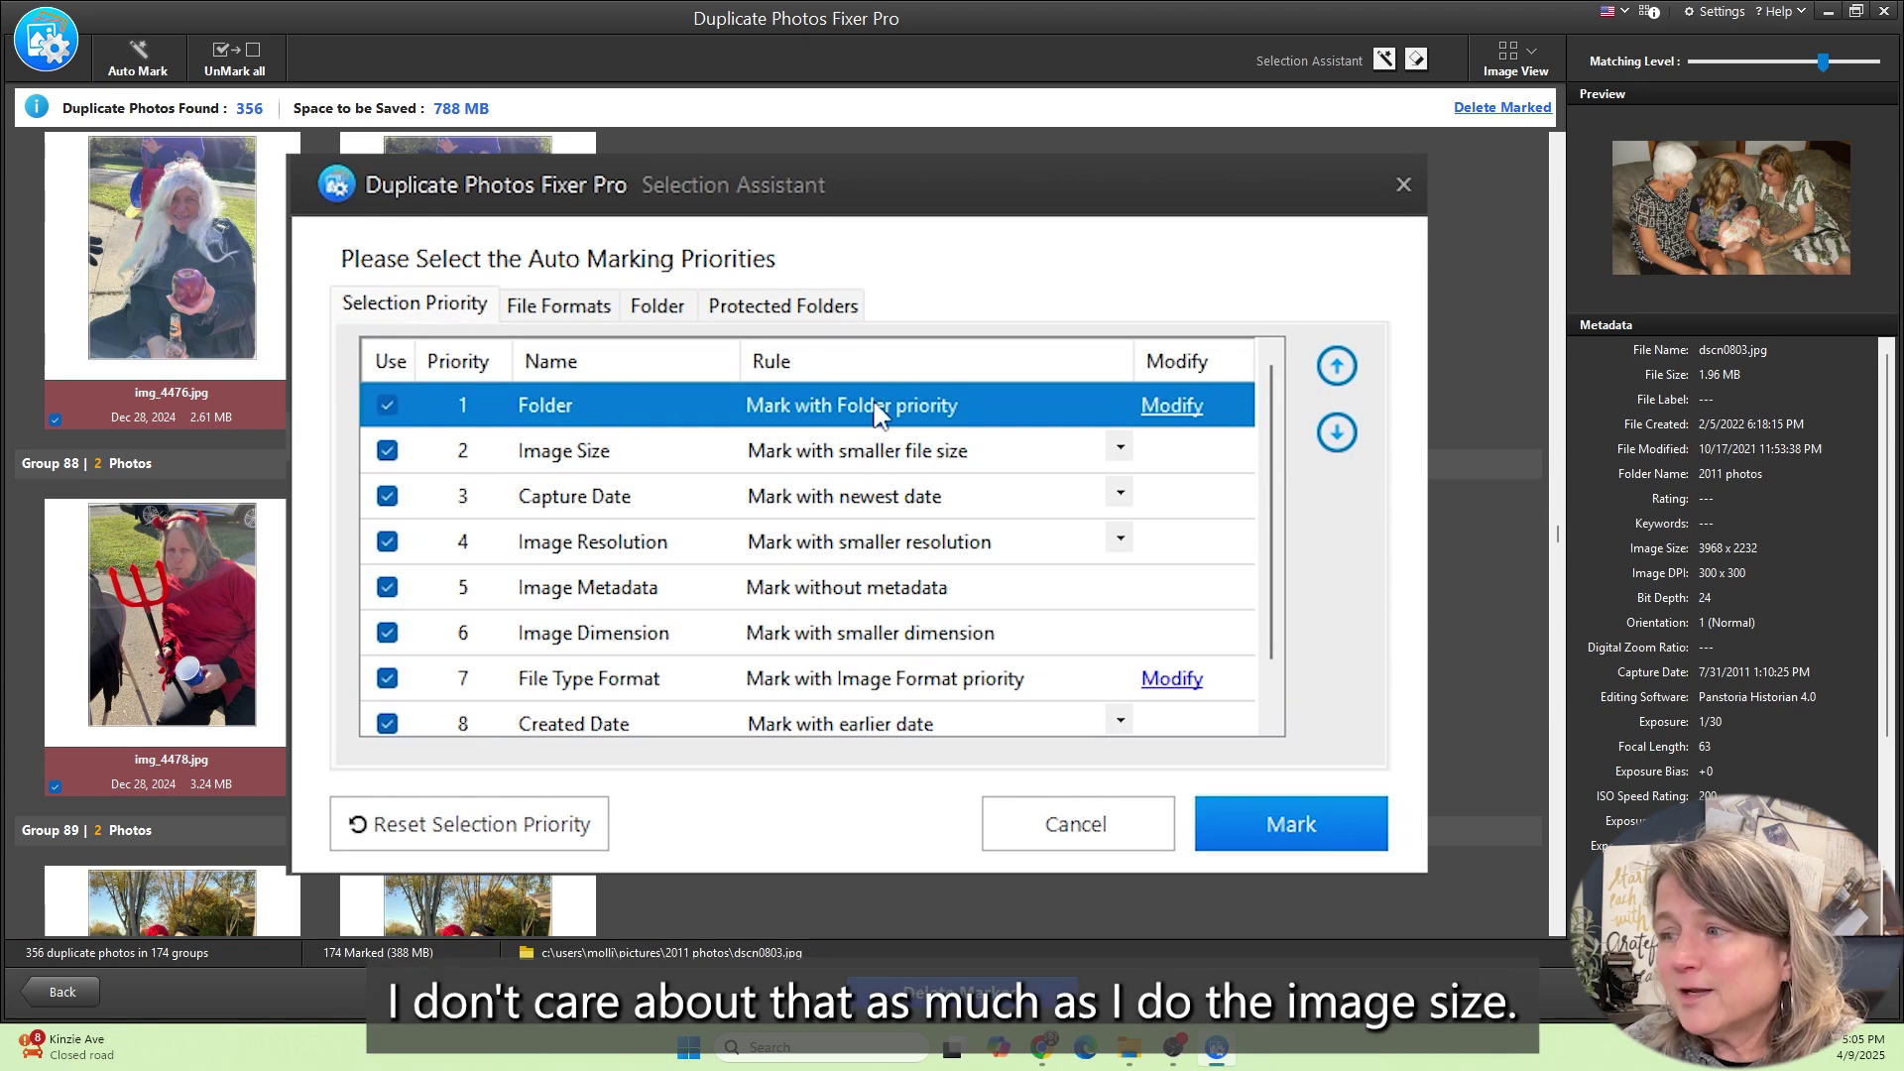
pyautogui.click(586, 455)
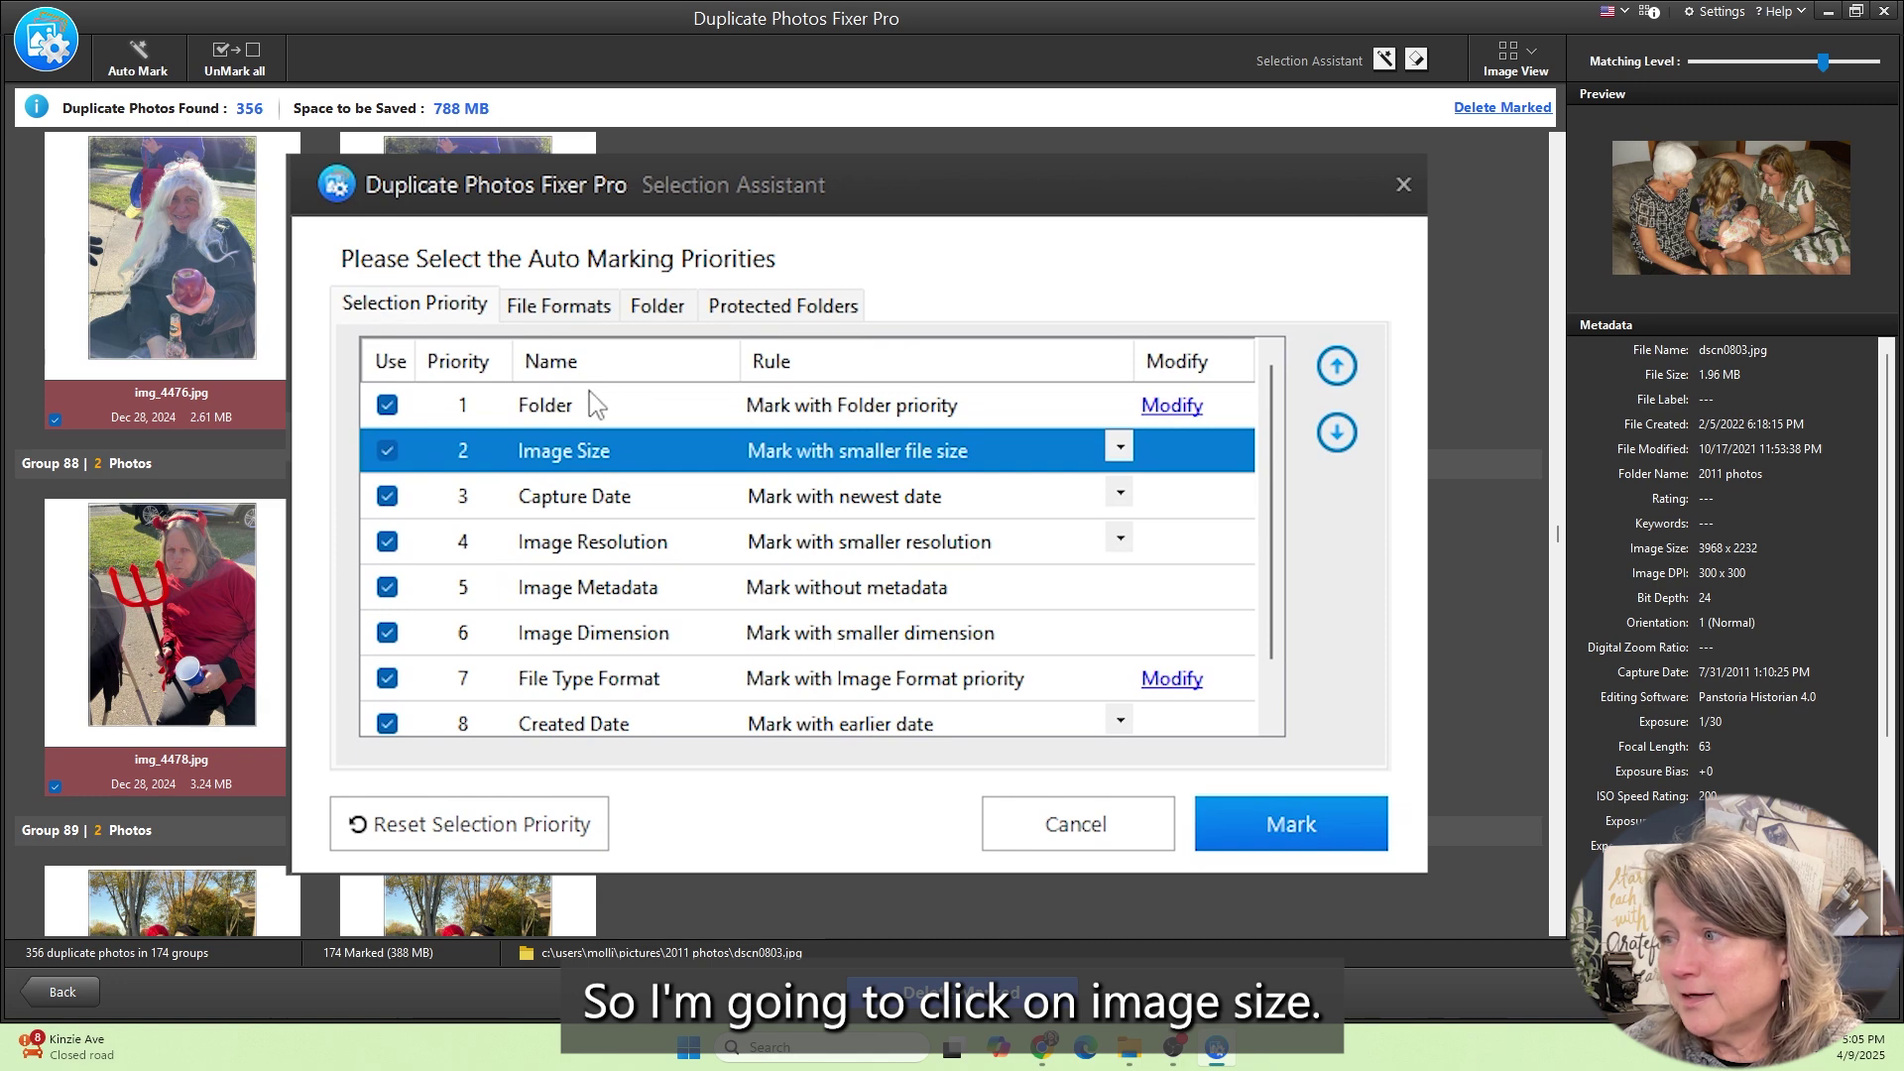
pyautogui.click(1339, 369)
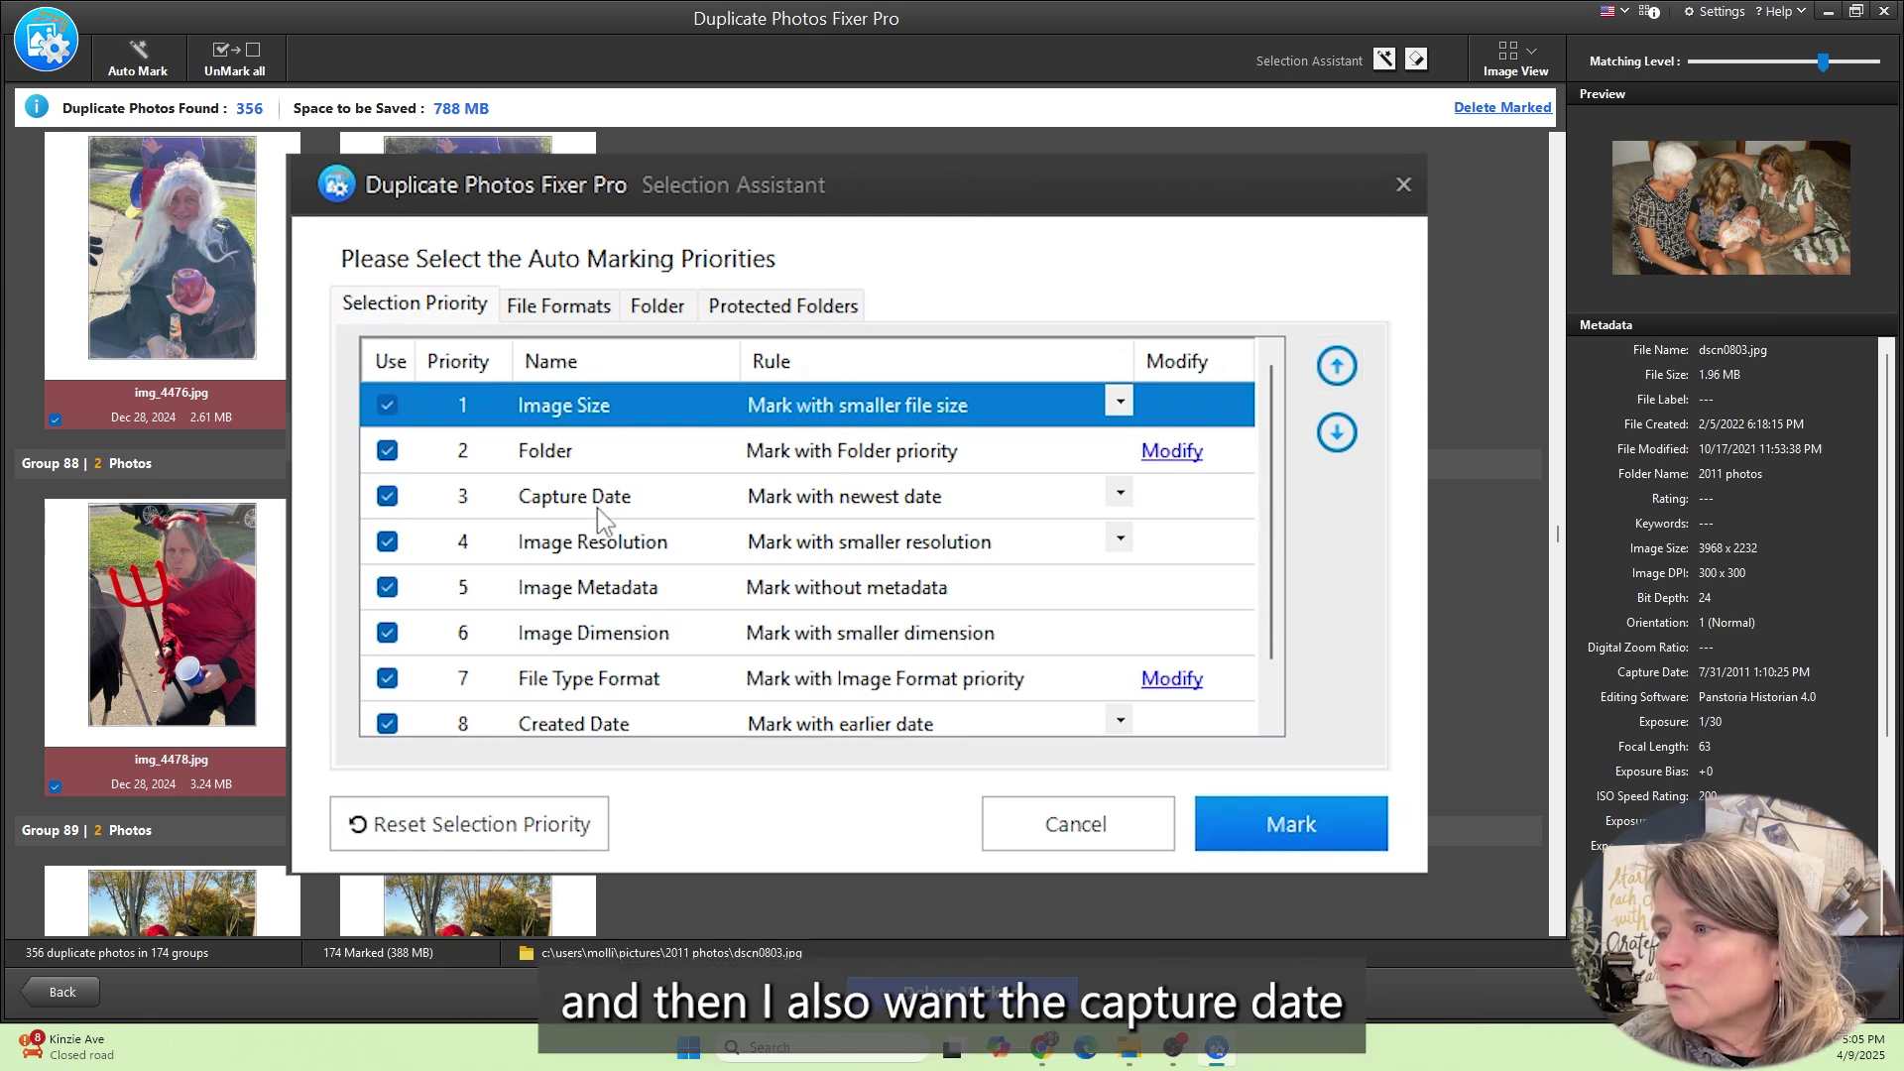
pyautogui.click(568, 504)
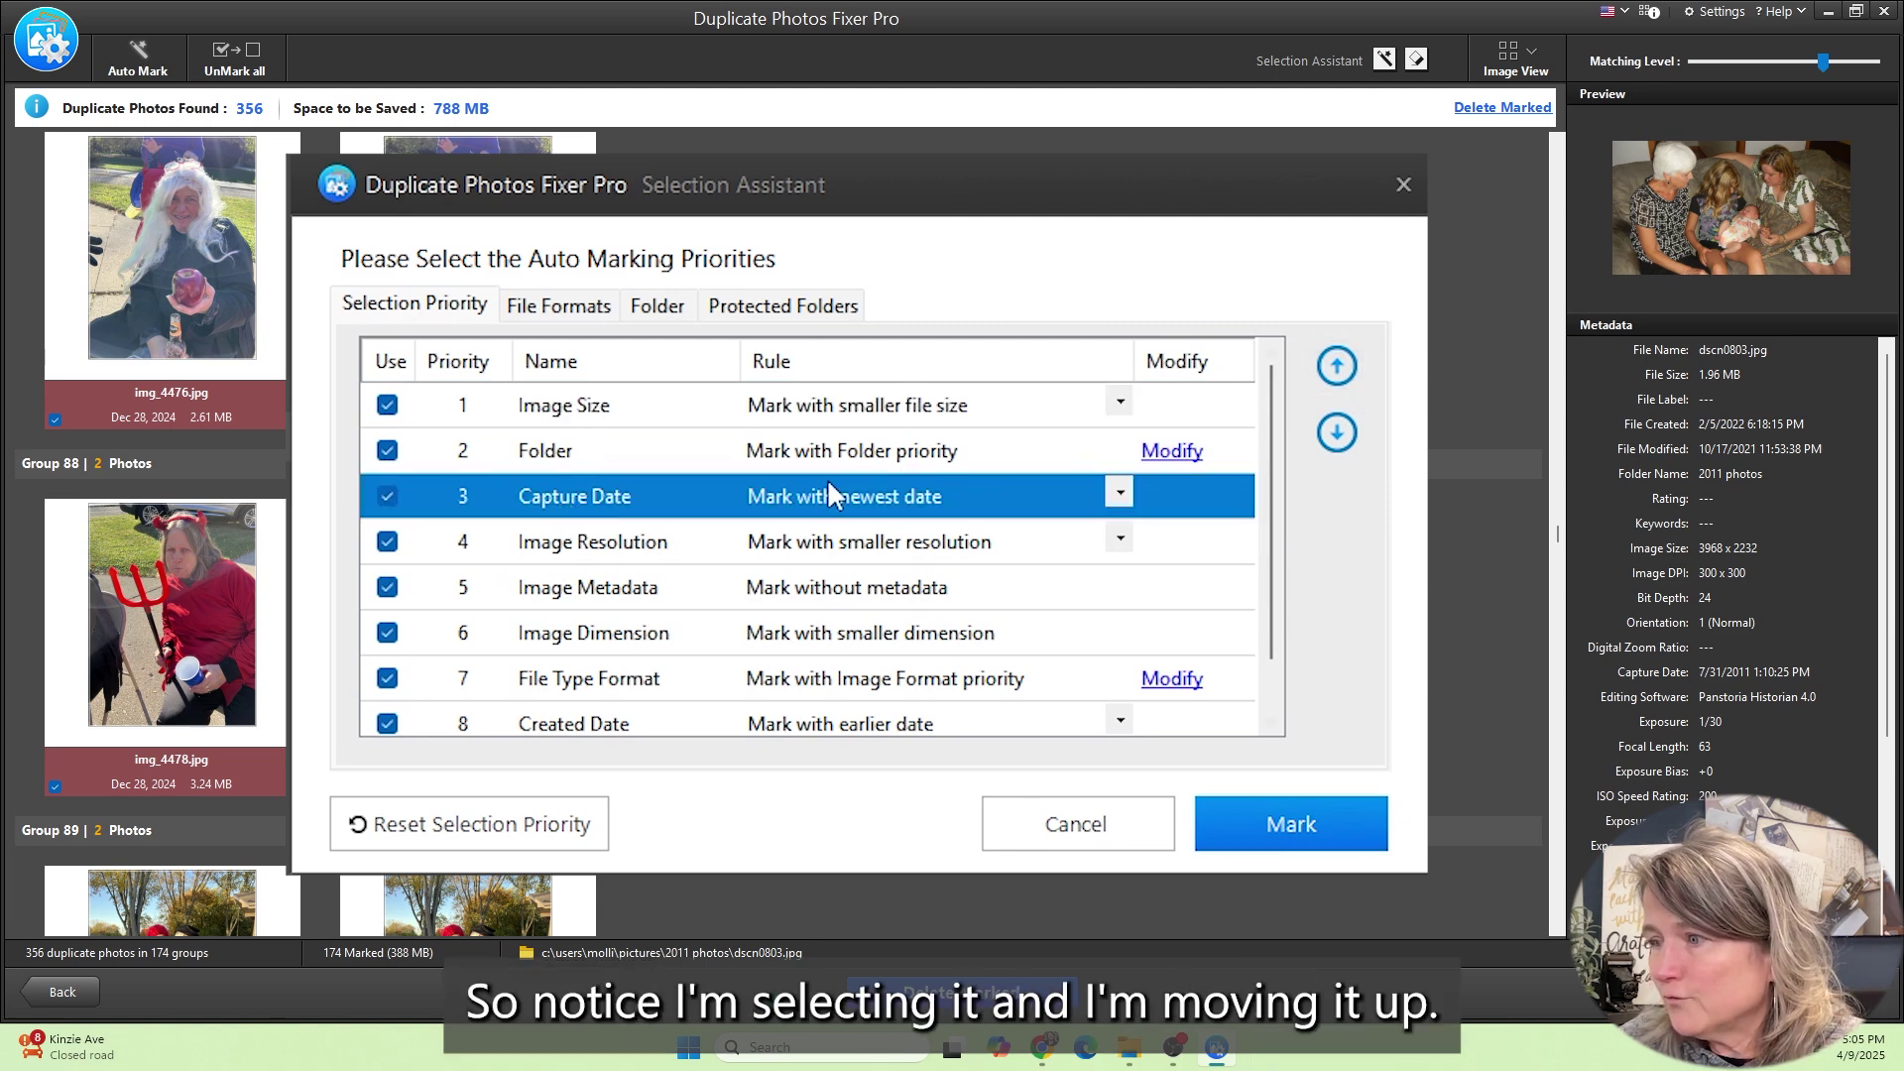
pyautogui.click(1337, 367)
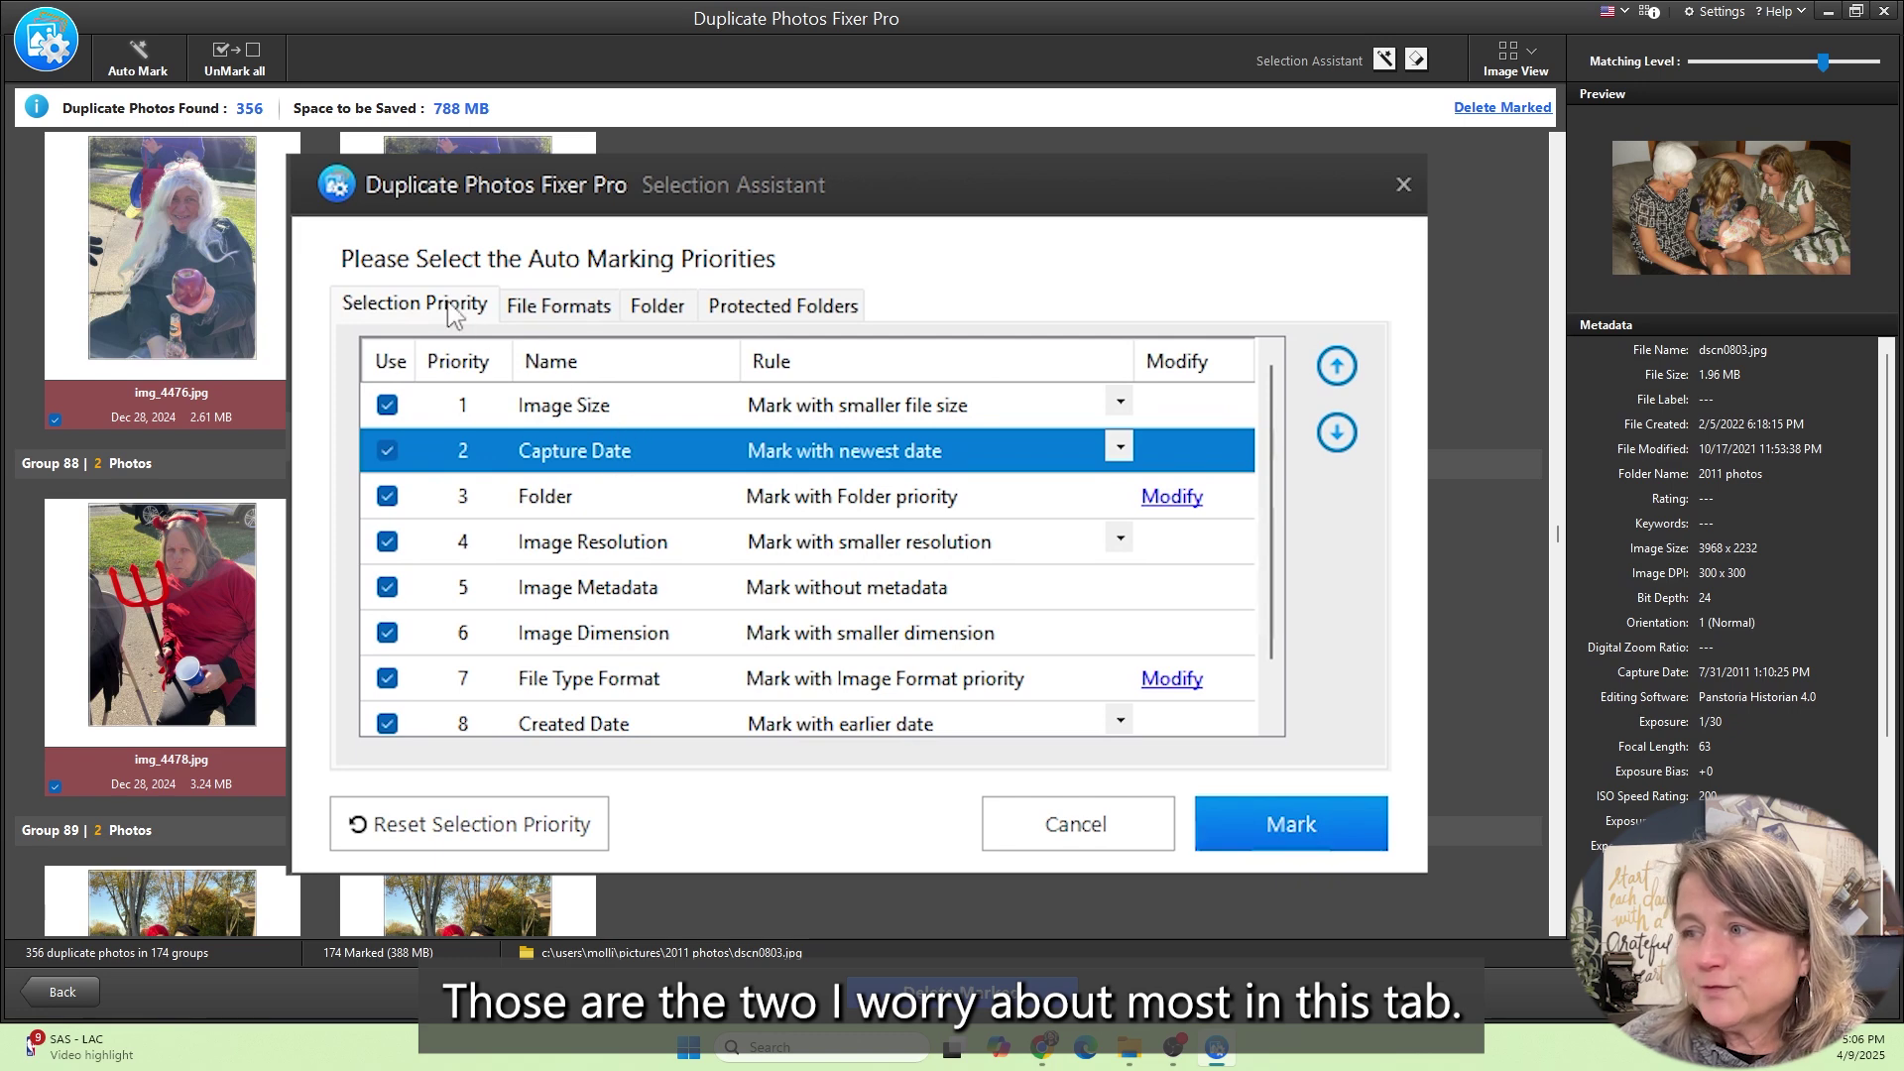
# - Move the 2025-01 iPhone Photos Copied Over folder to top folder priority
pyautogui.click(658, 307)
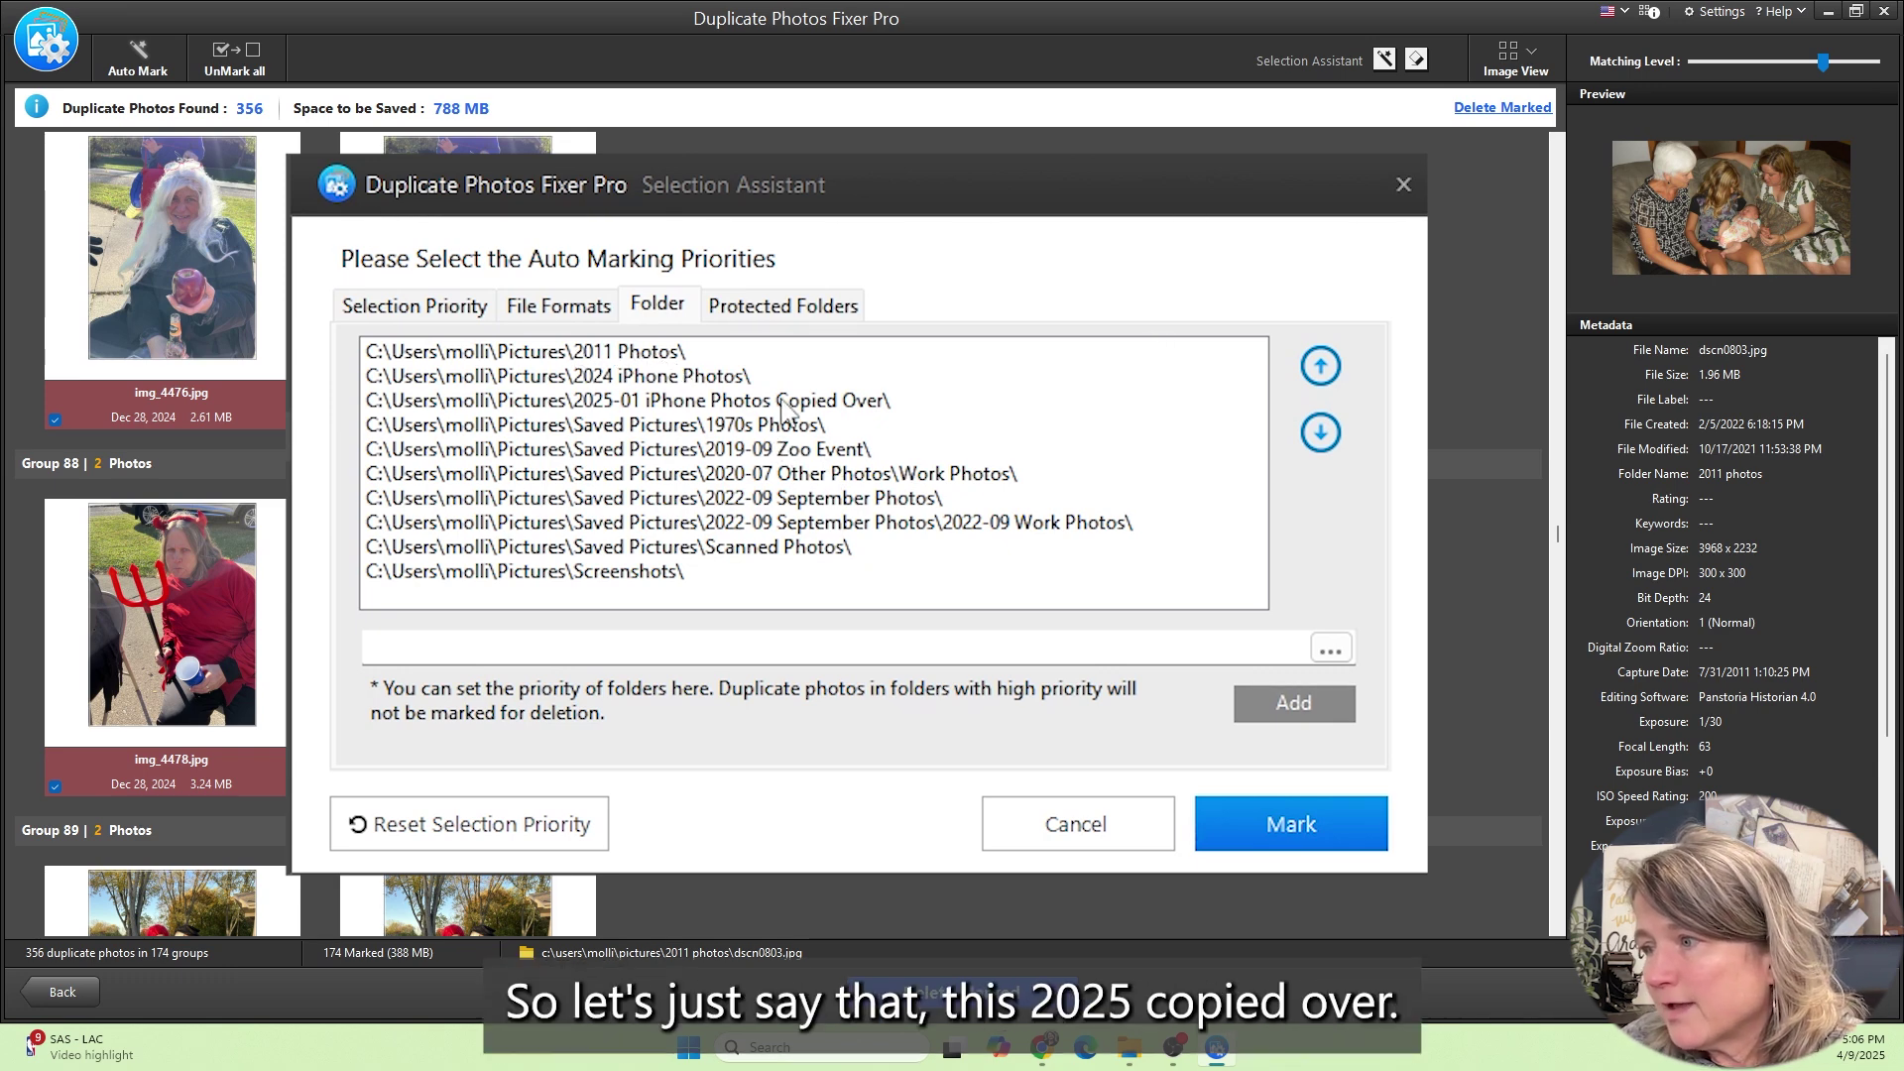
pyautogui.click(692, 402)
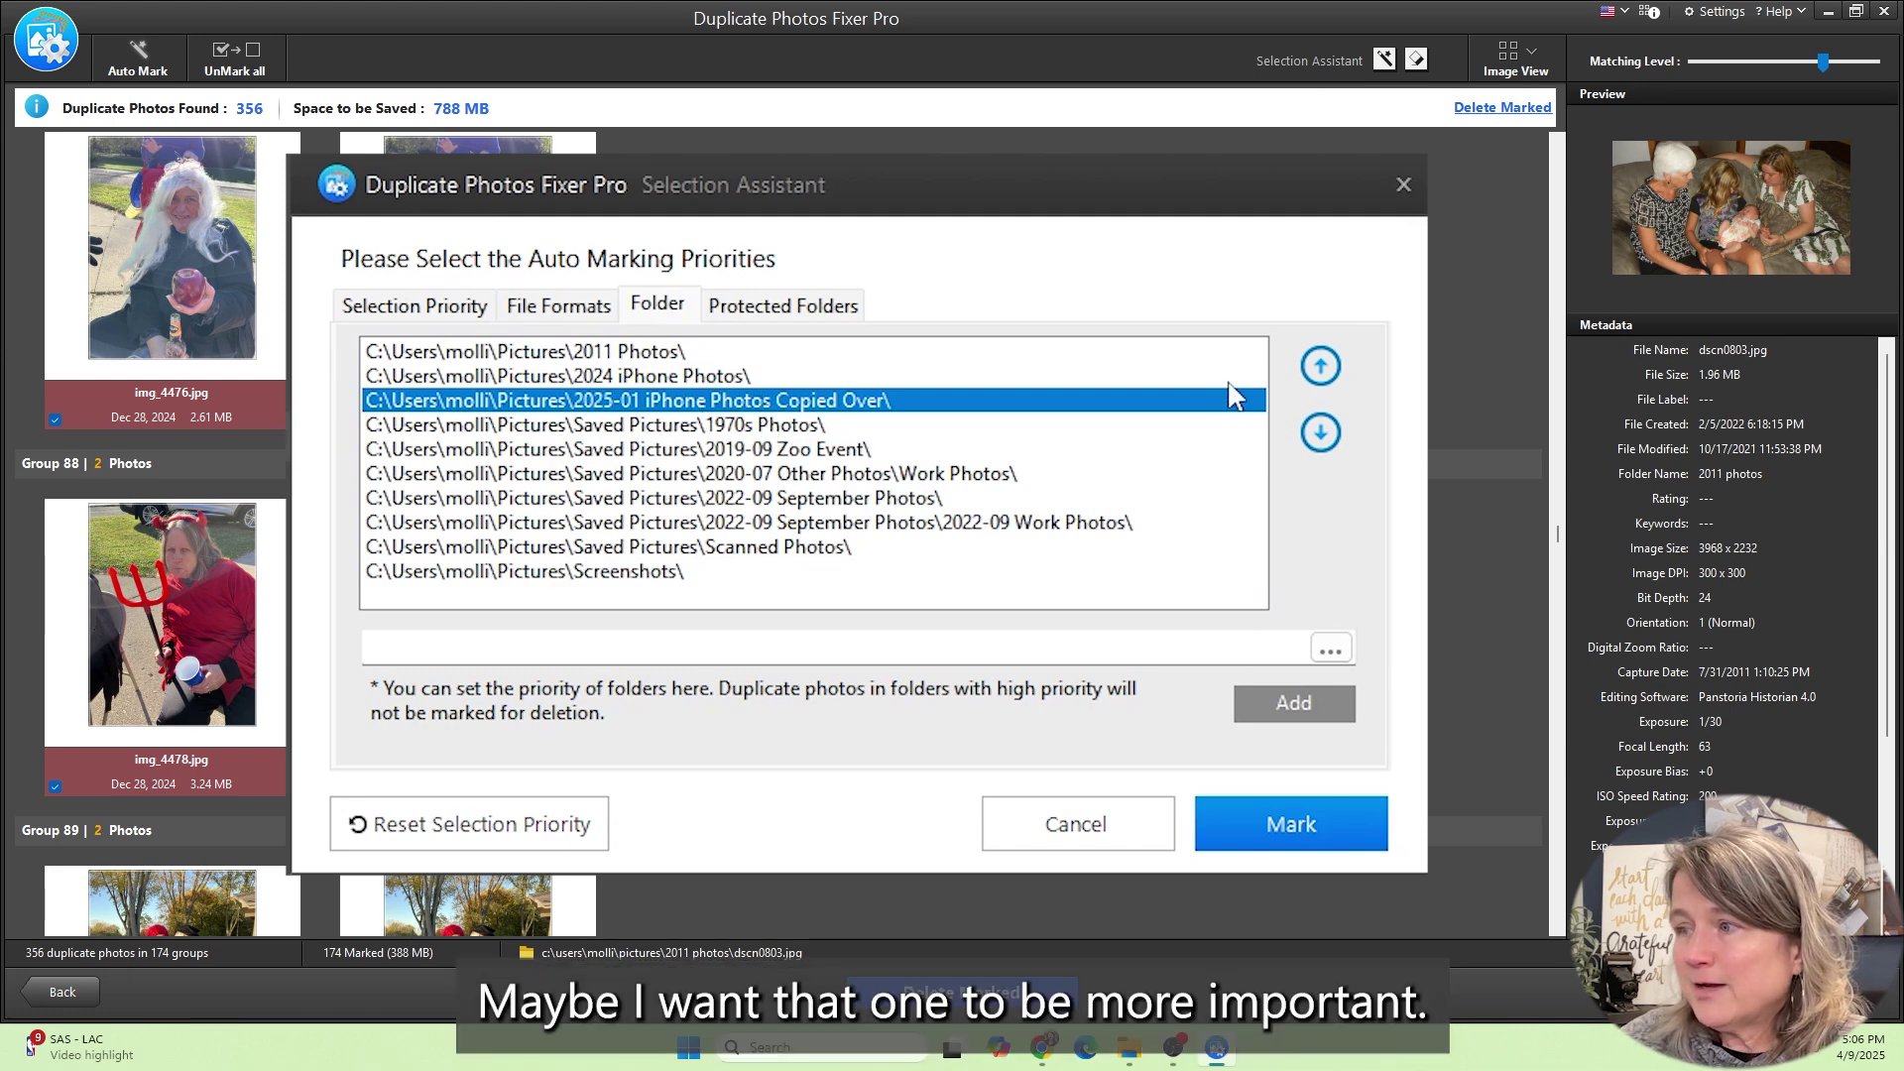
pyautogui.click(1319, 369)
pyautogui.click(1319, 369)
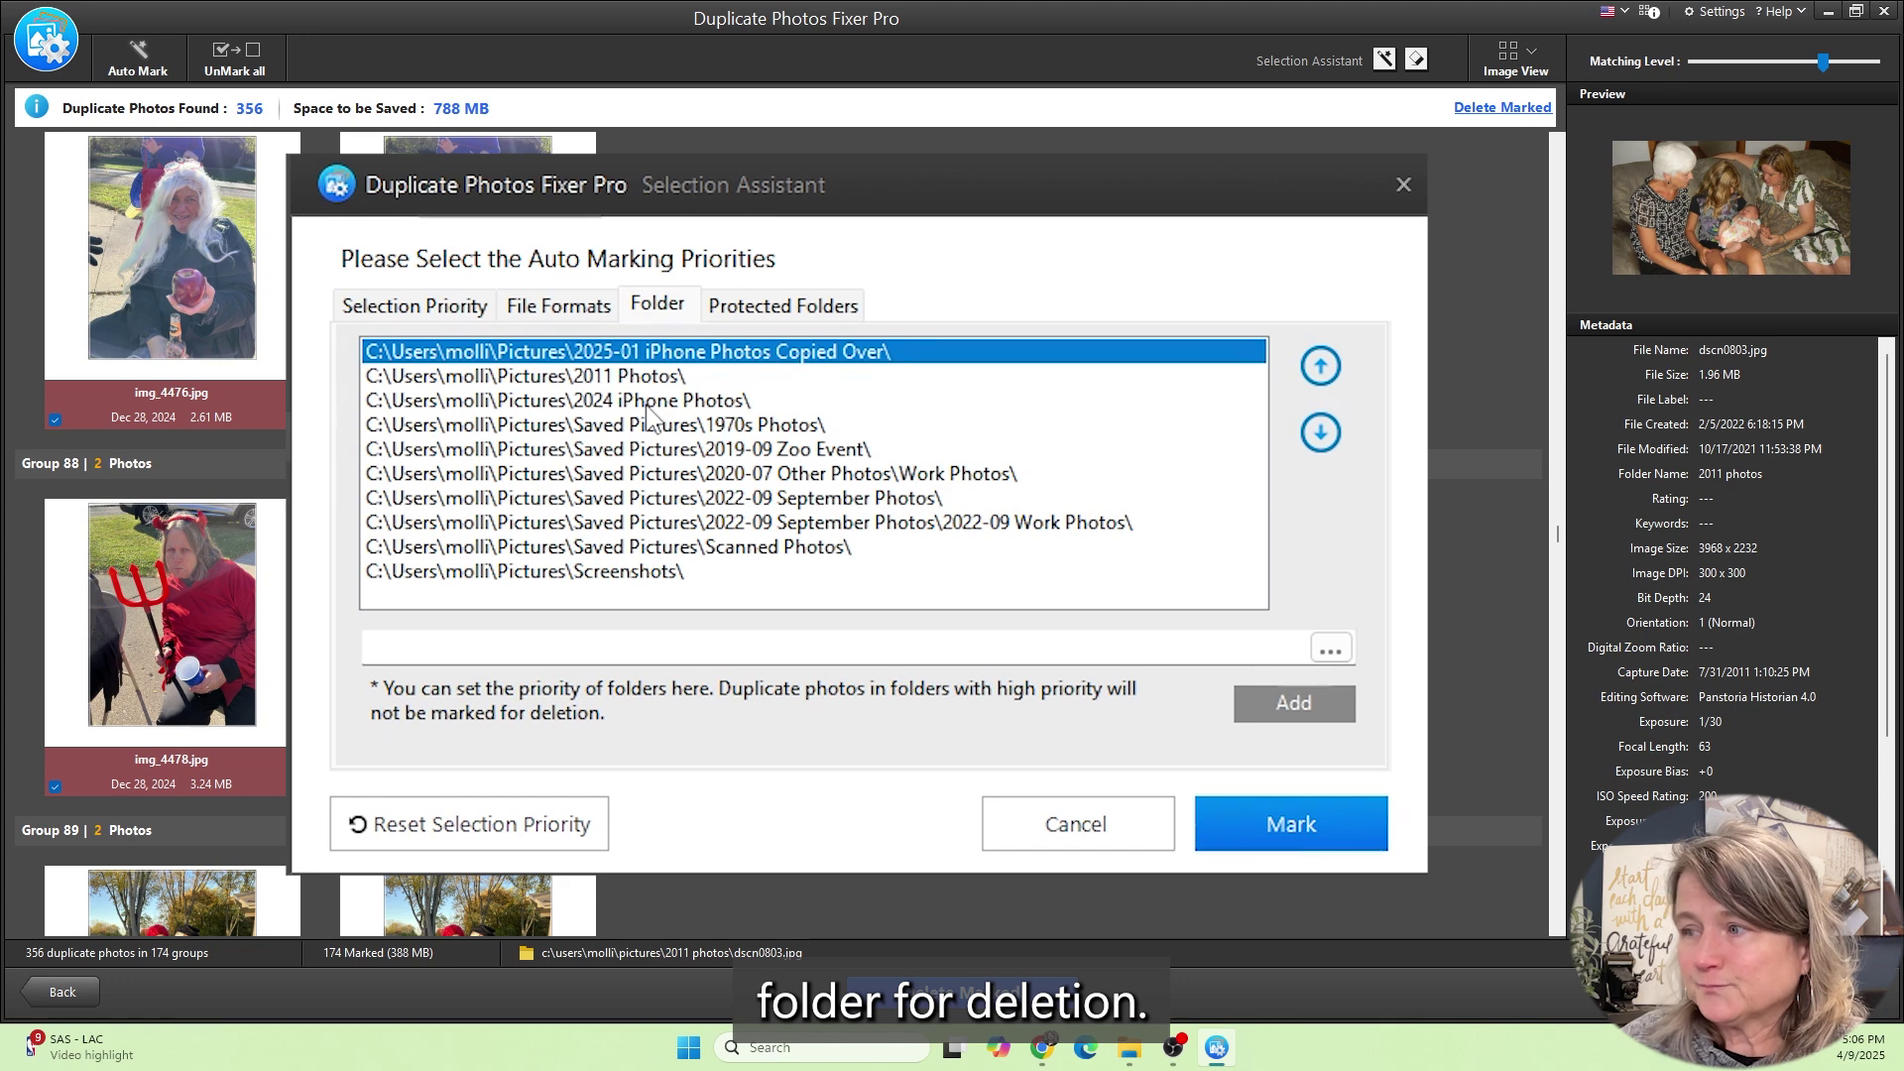
pyautogui.click(777, 310)
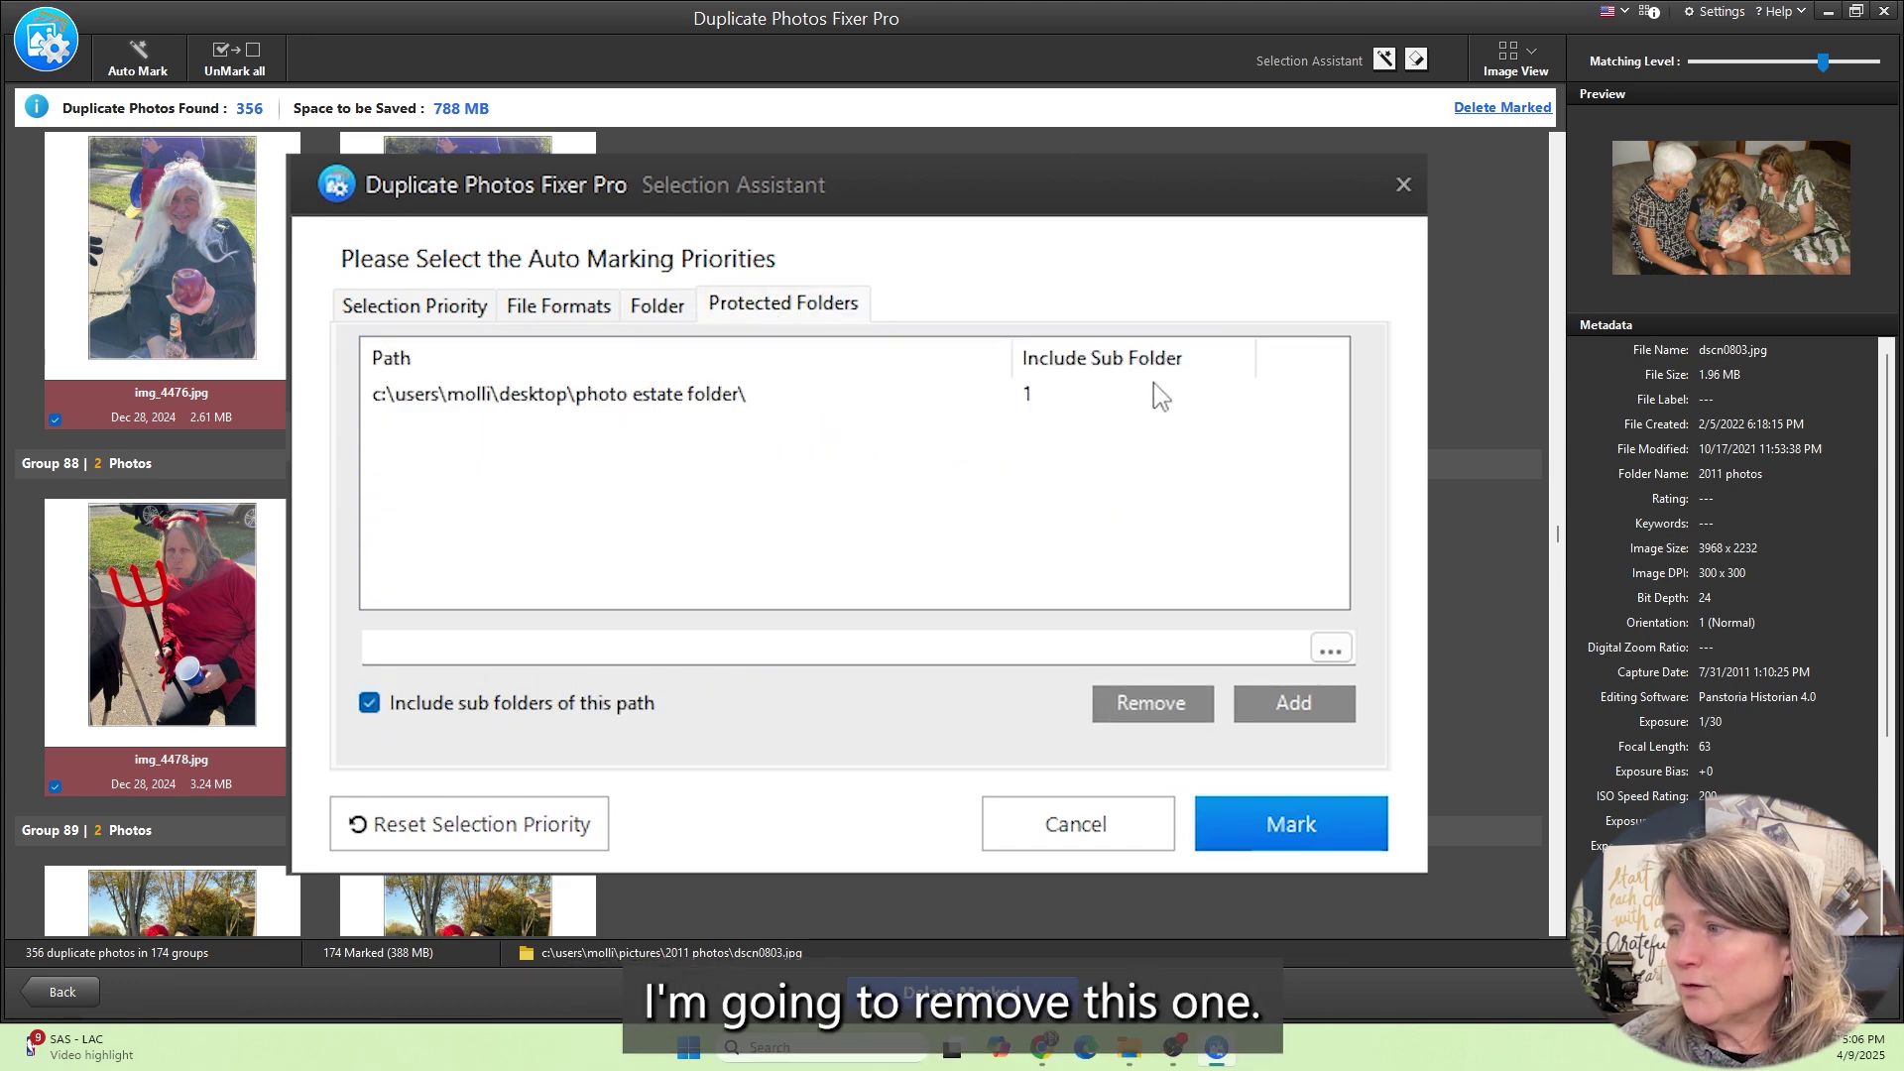
# - Replace the protected folder with 2024-01-26 Android Phone Transfer and re-mark, now 182 photos marked
pyautogui.click(1078, 401)
pyautogui.click(1146, 702)
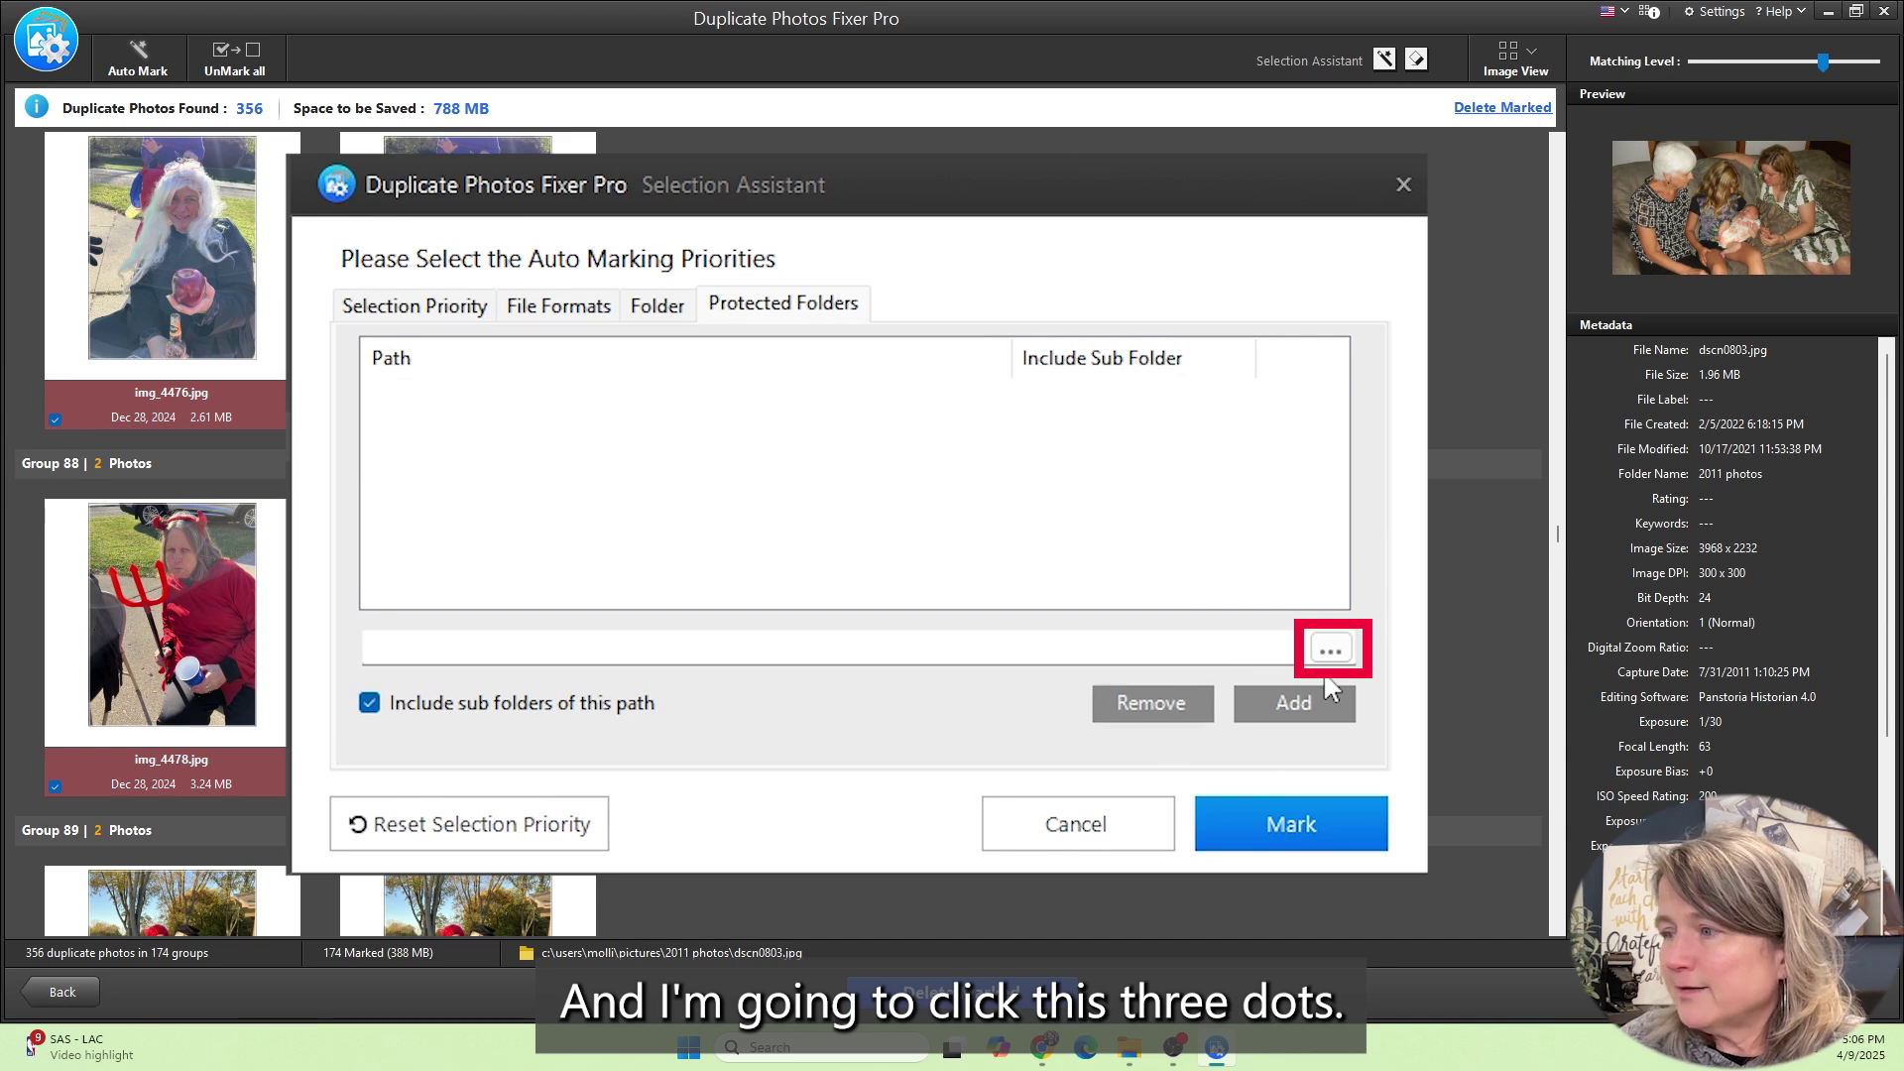
pyautogui.click(1332, 651)
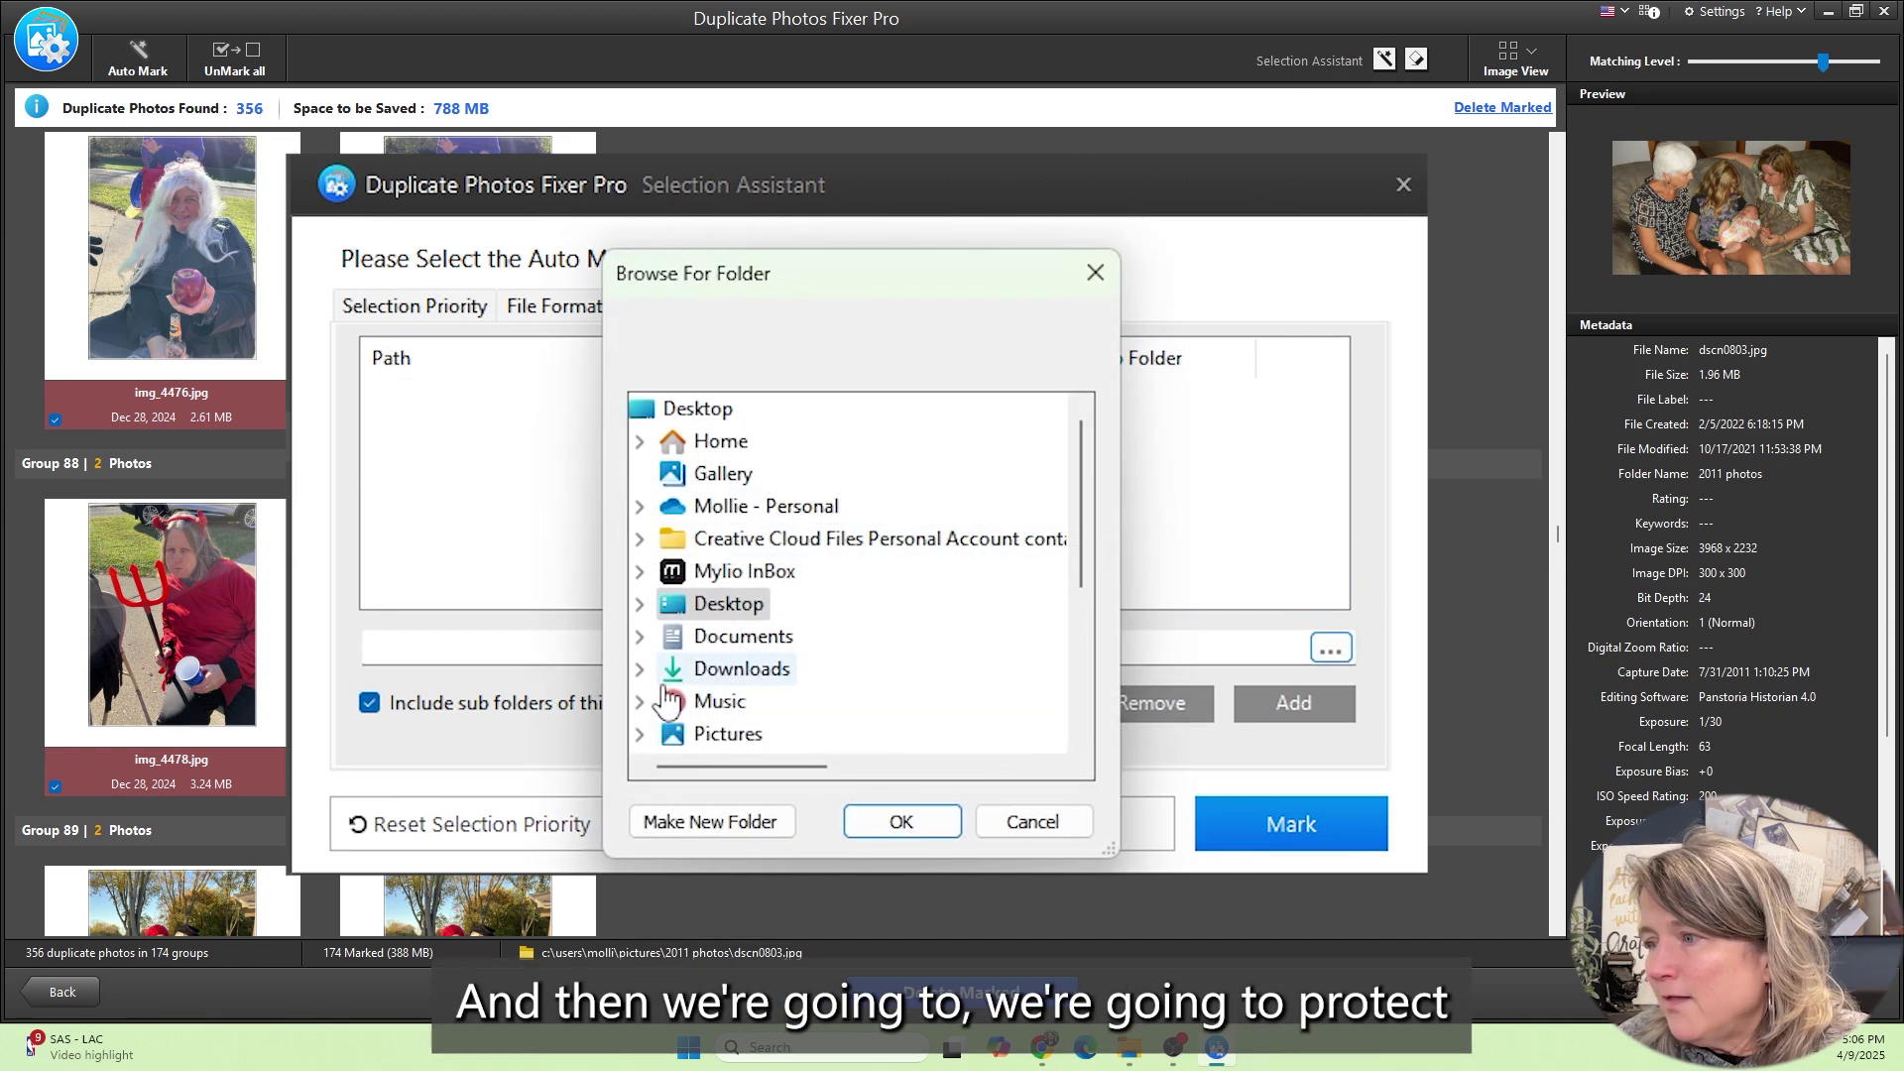
pyautogui.click(641, 735)
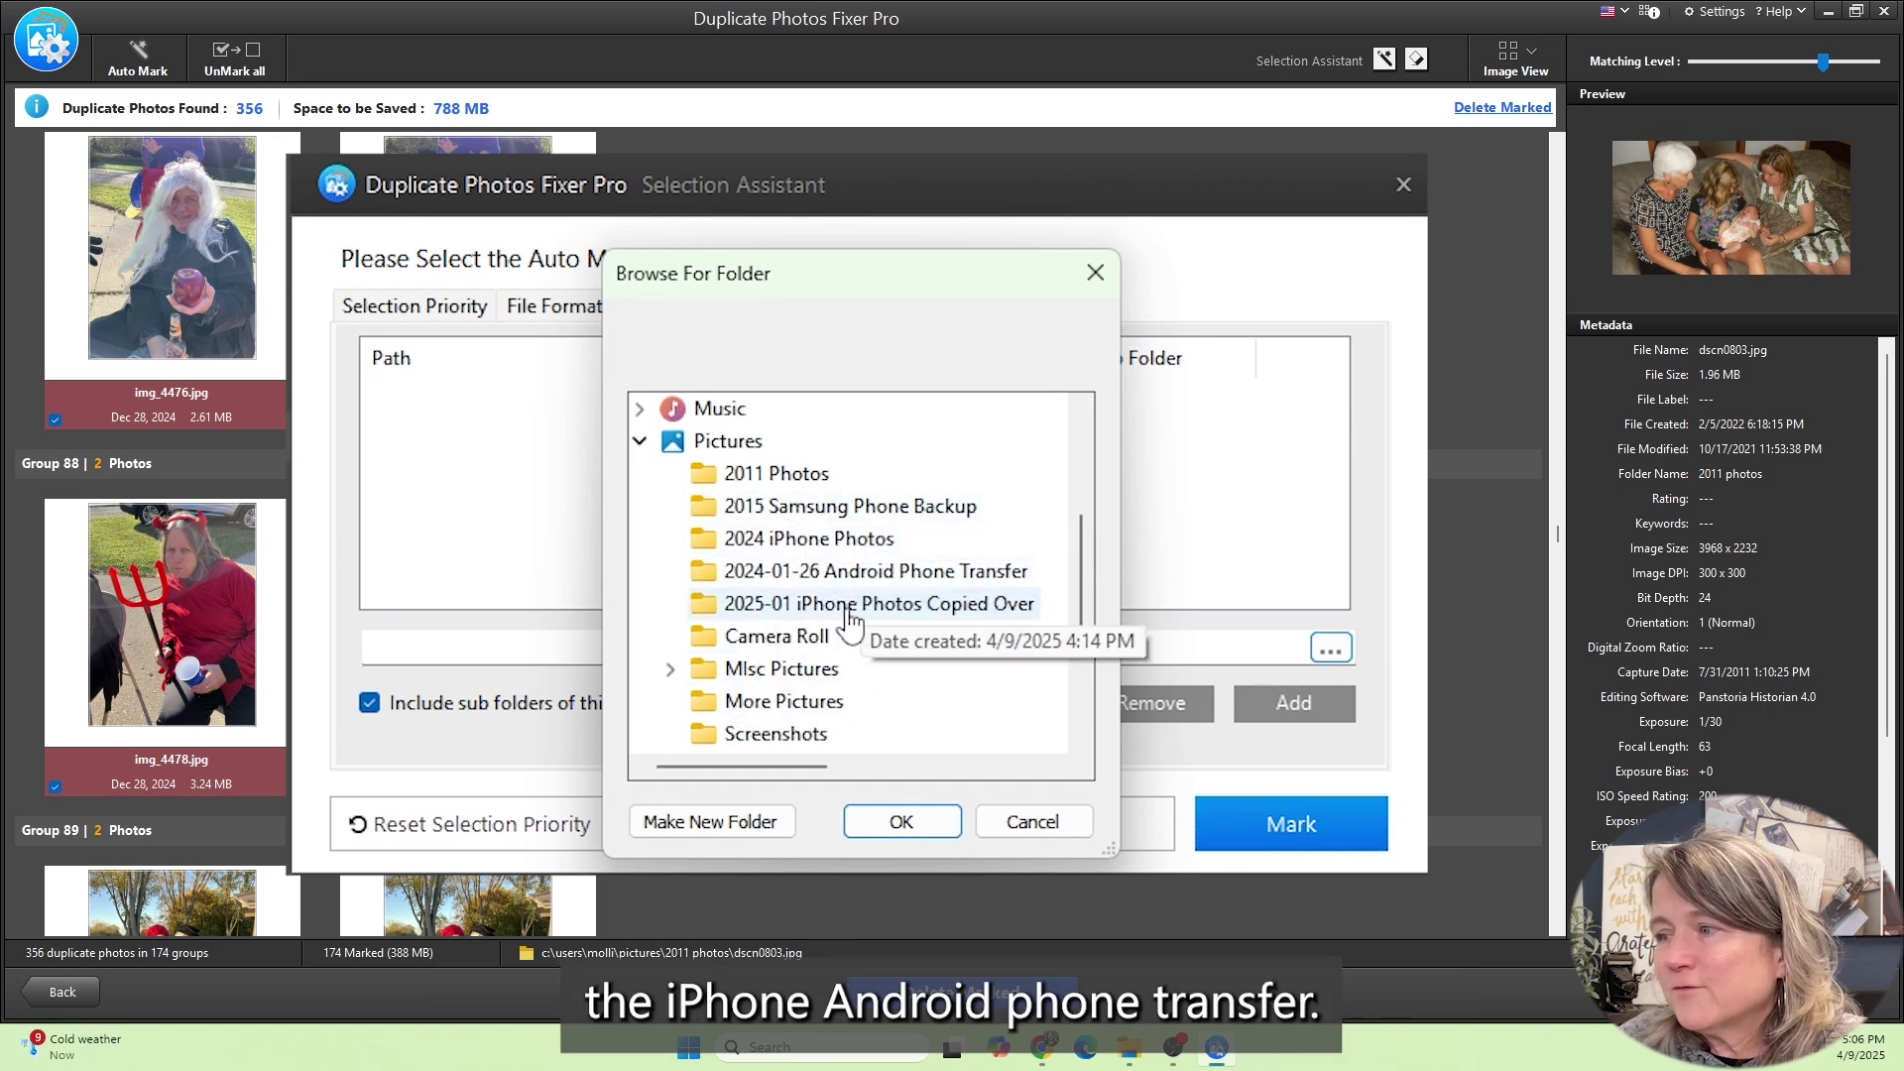
pyautogui.click(848, 580)
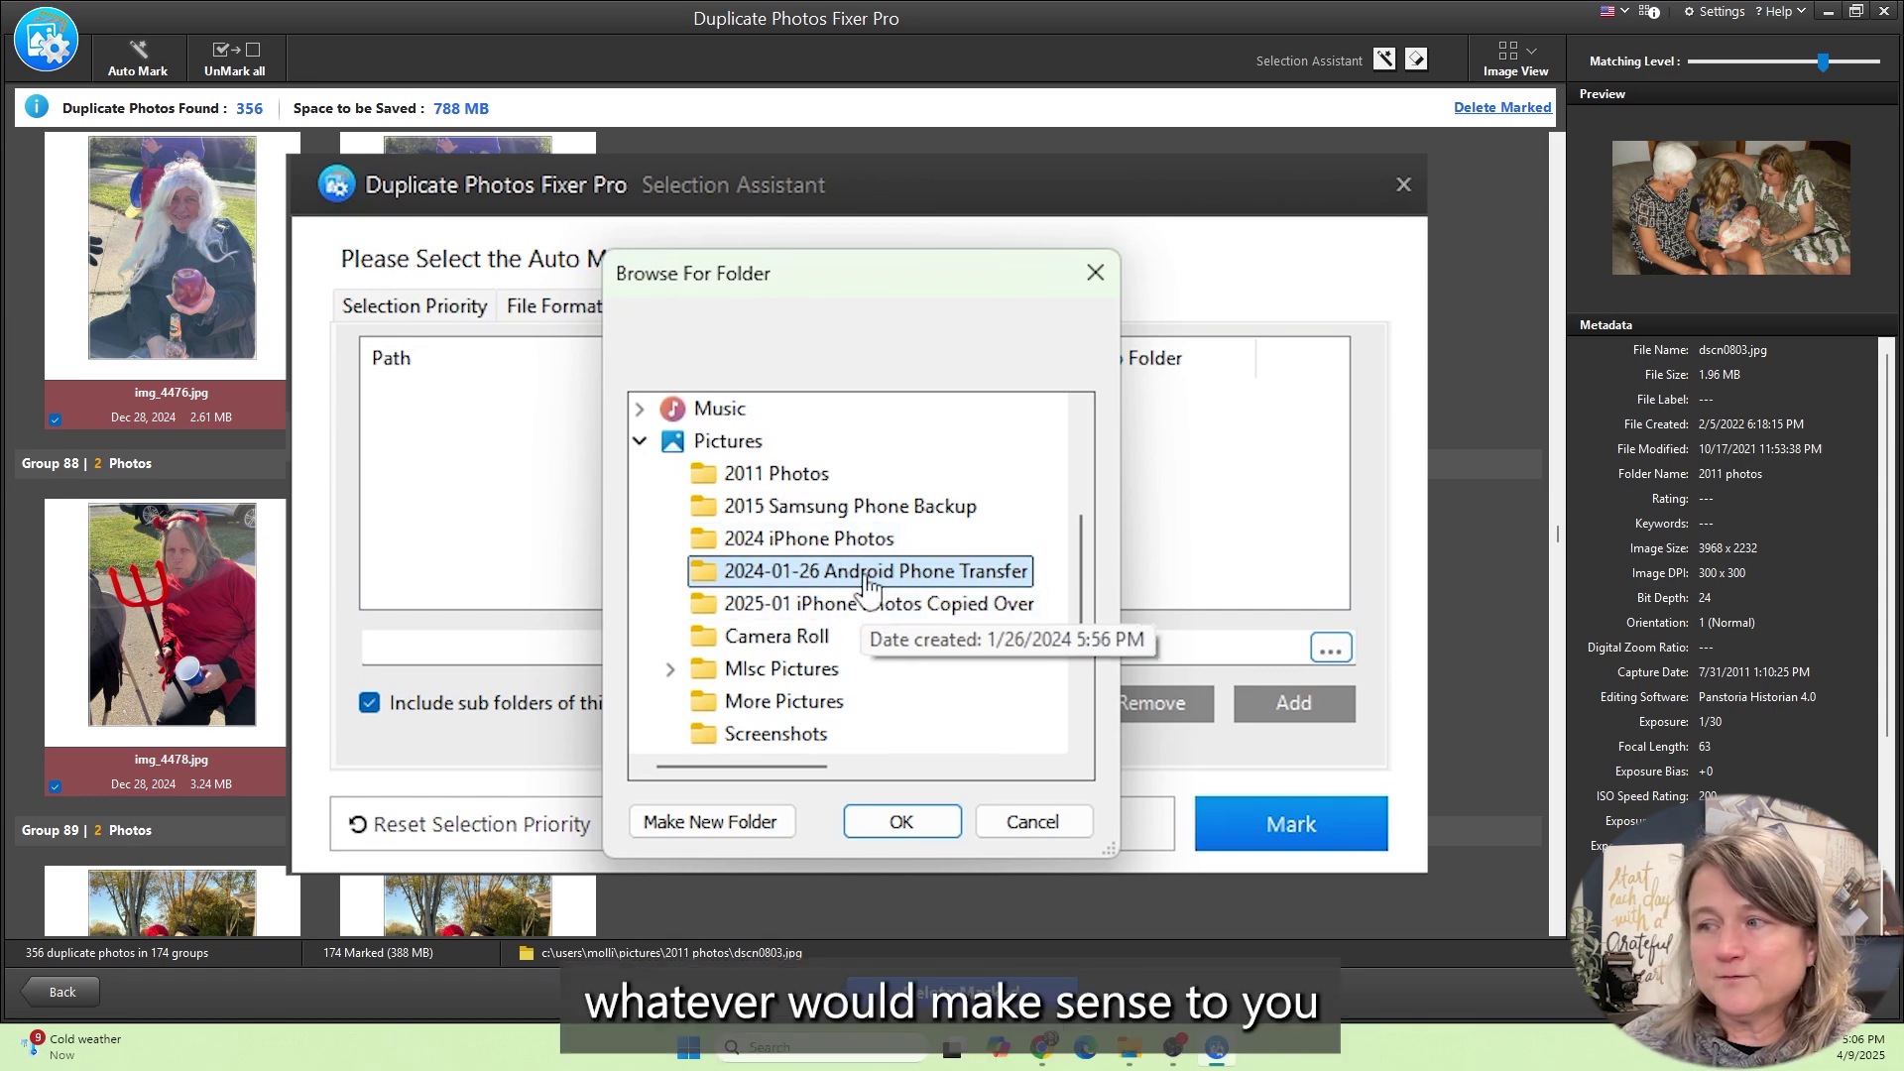
pyautogui.click(902, 820)
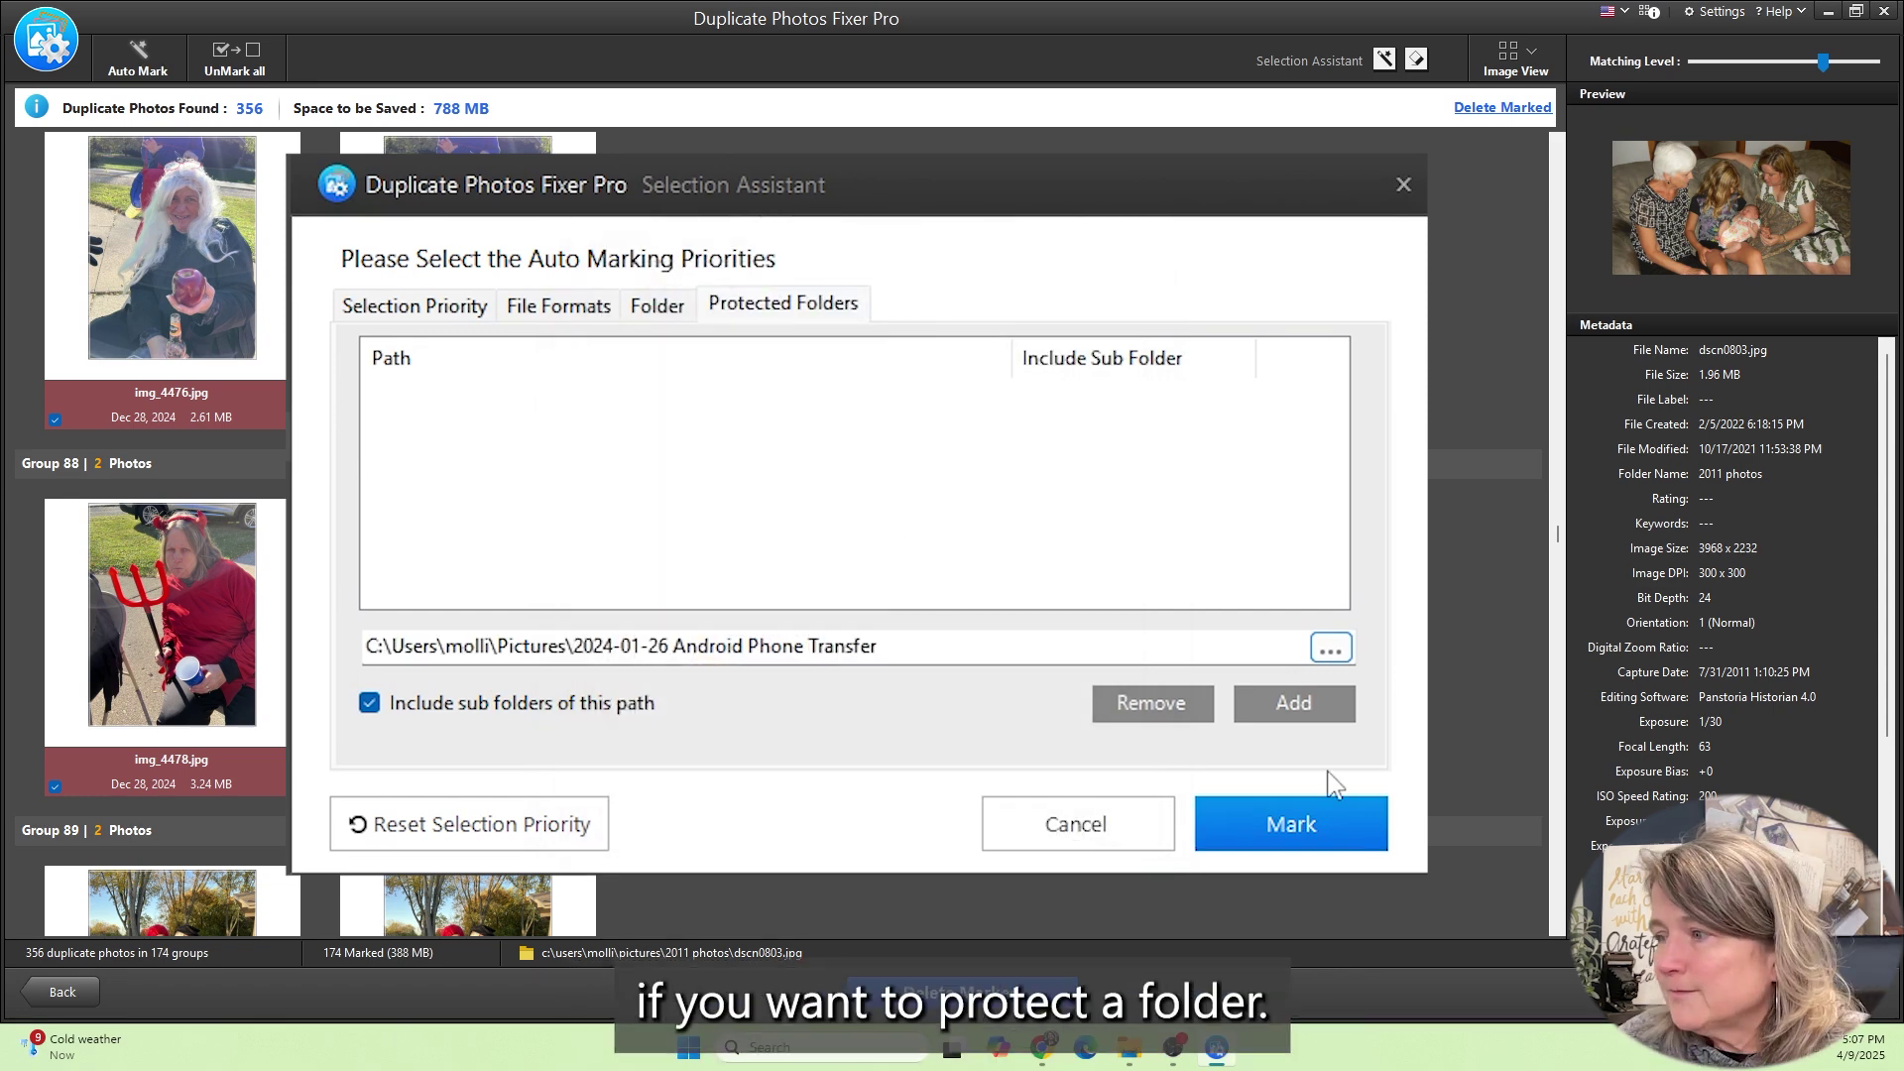
pyautogui.click(1299, 704)
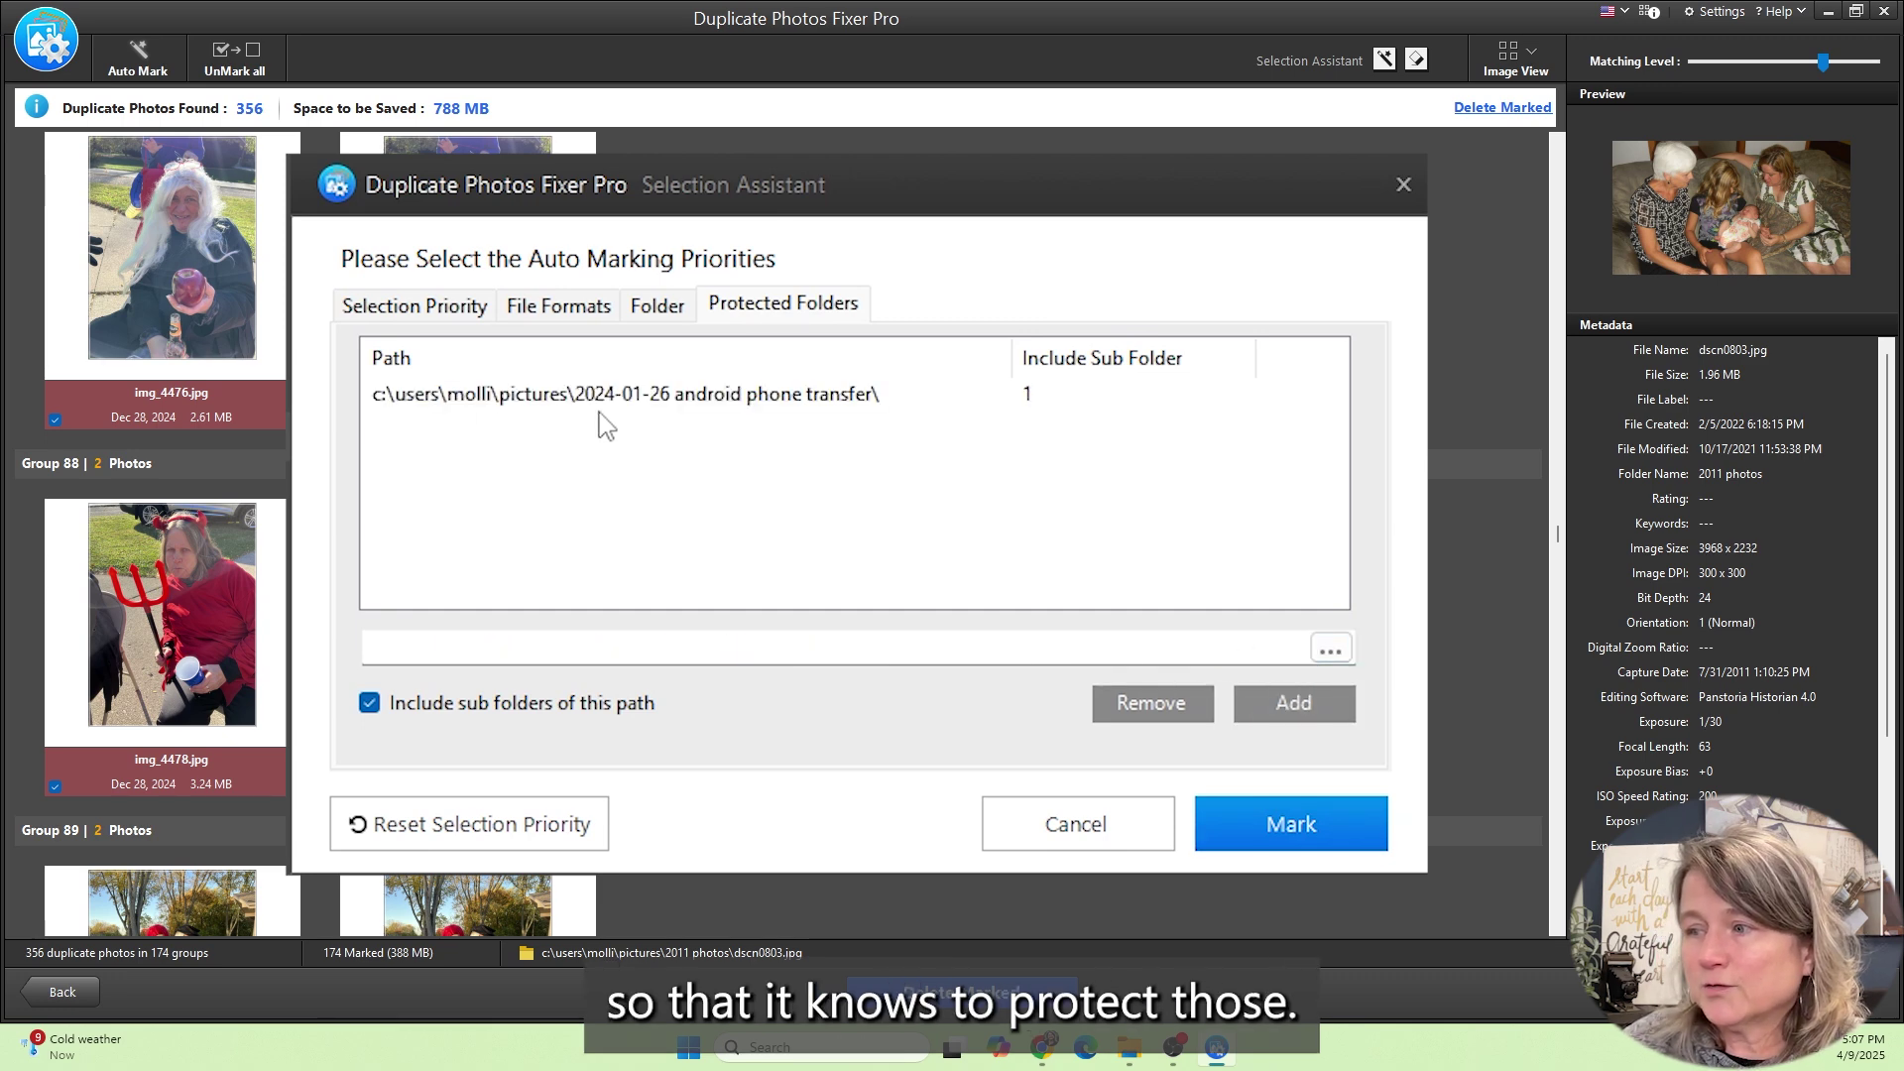
pyautogui.click(1268, 835)
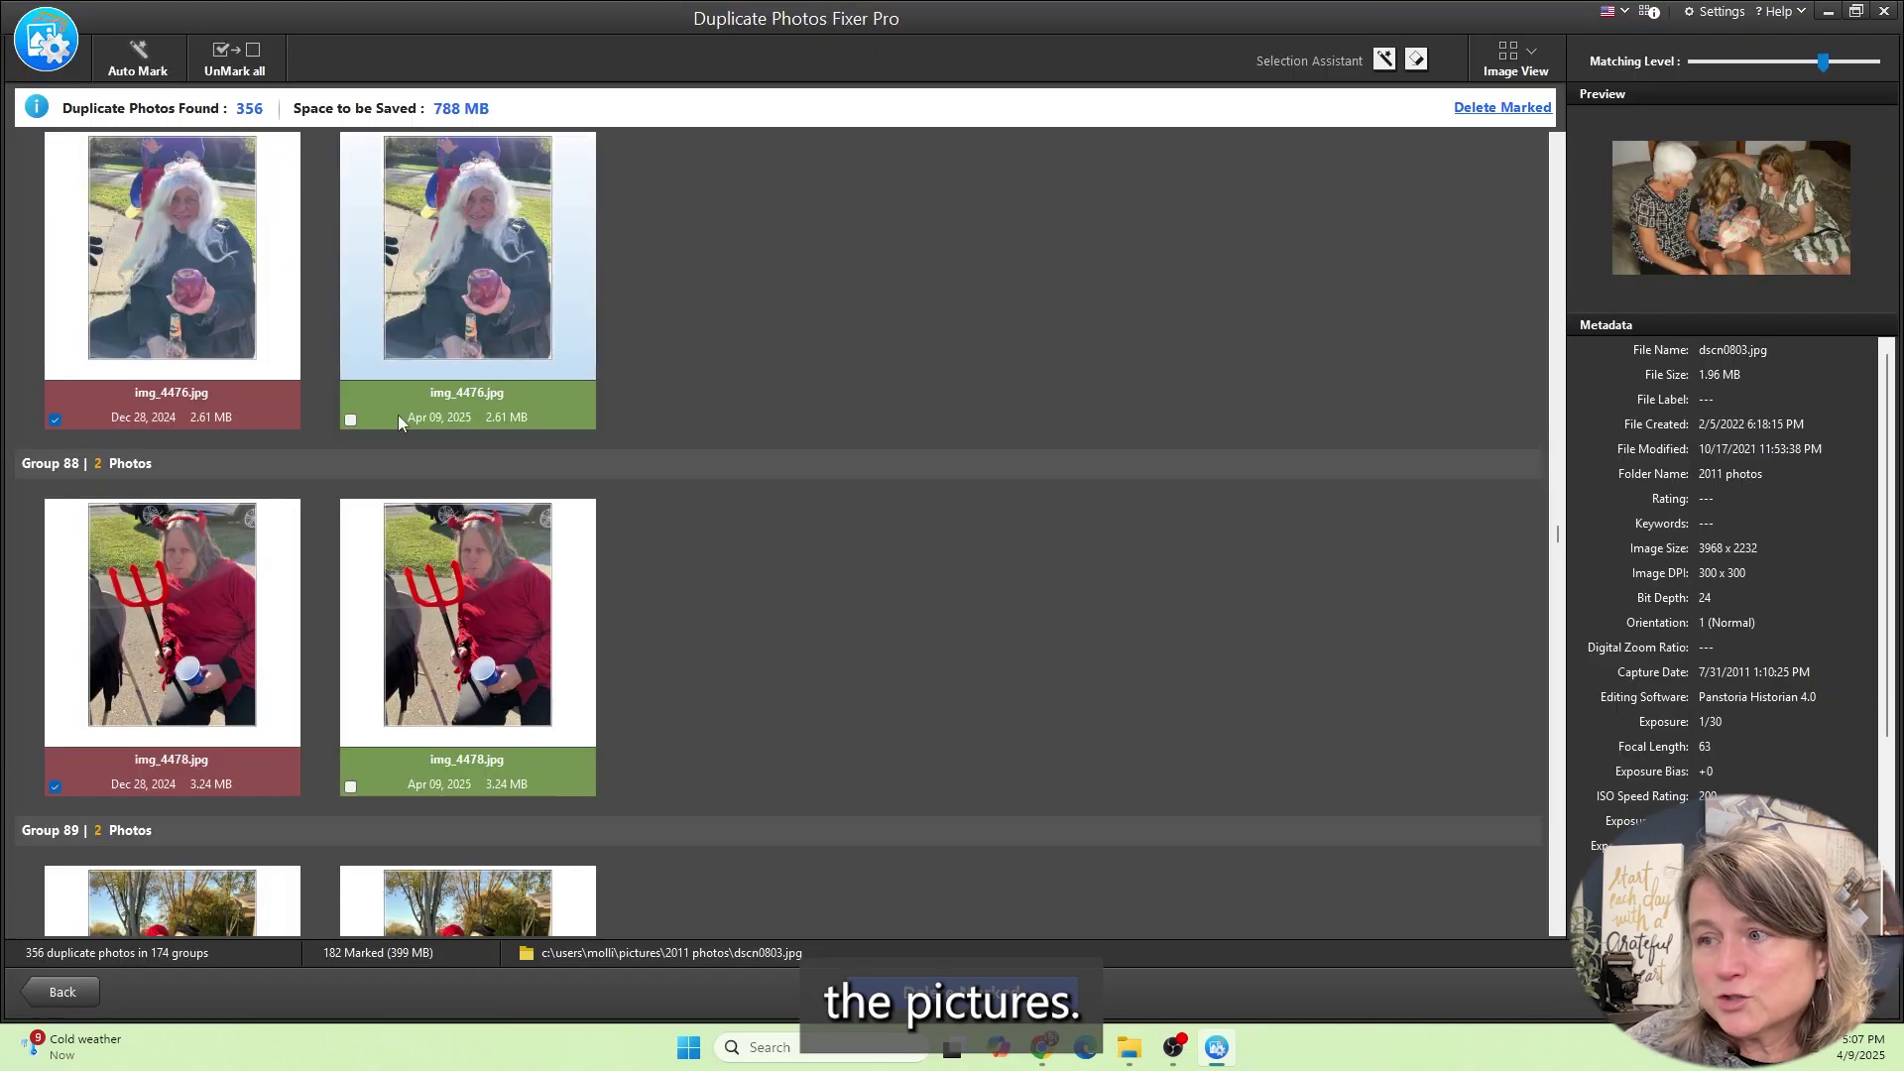
pyautogui.scroll(-10, 431, 407)
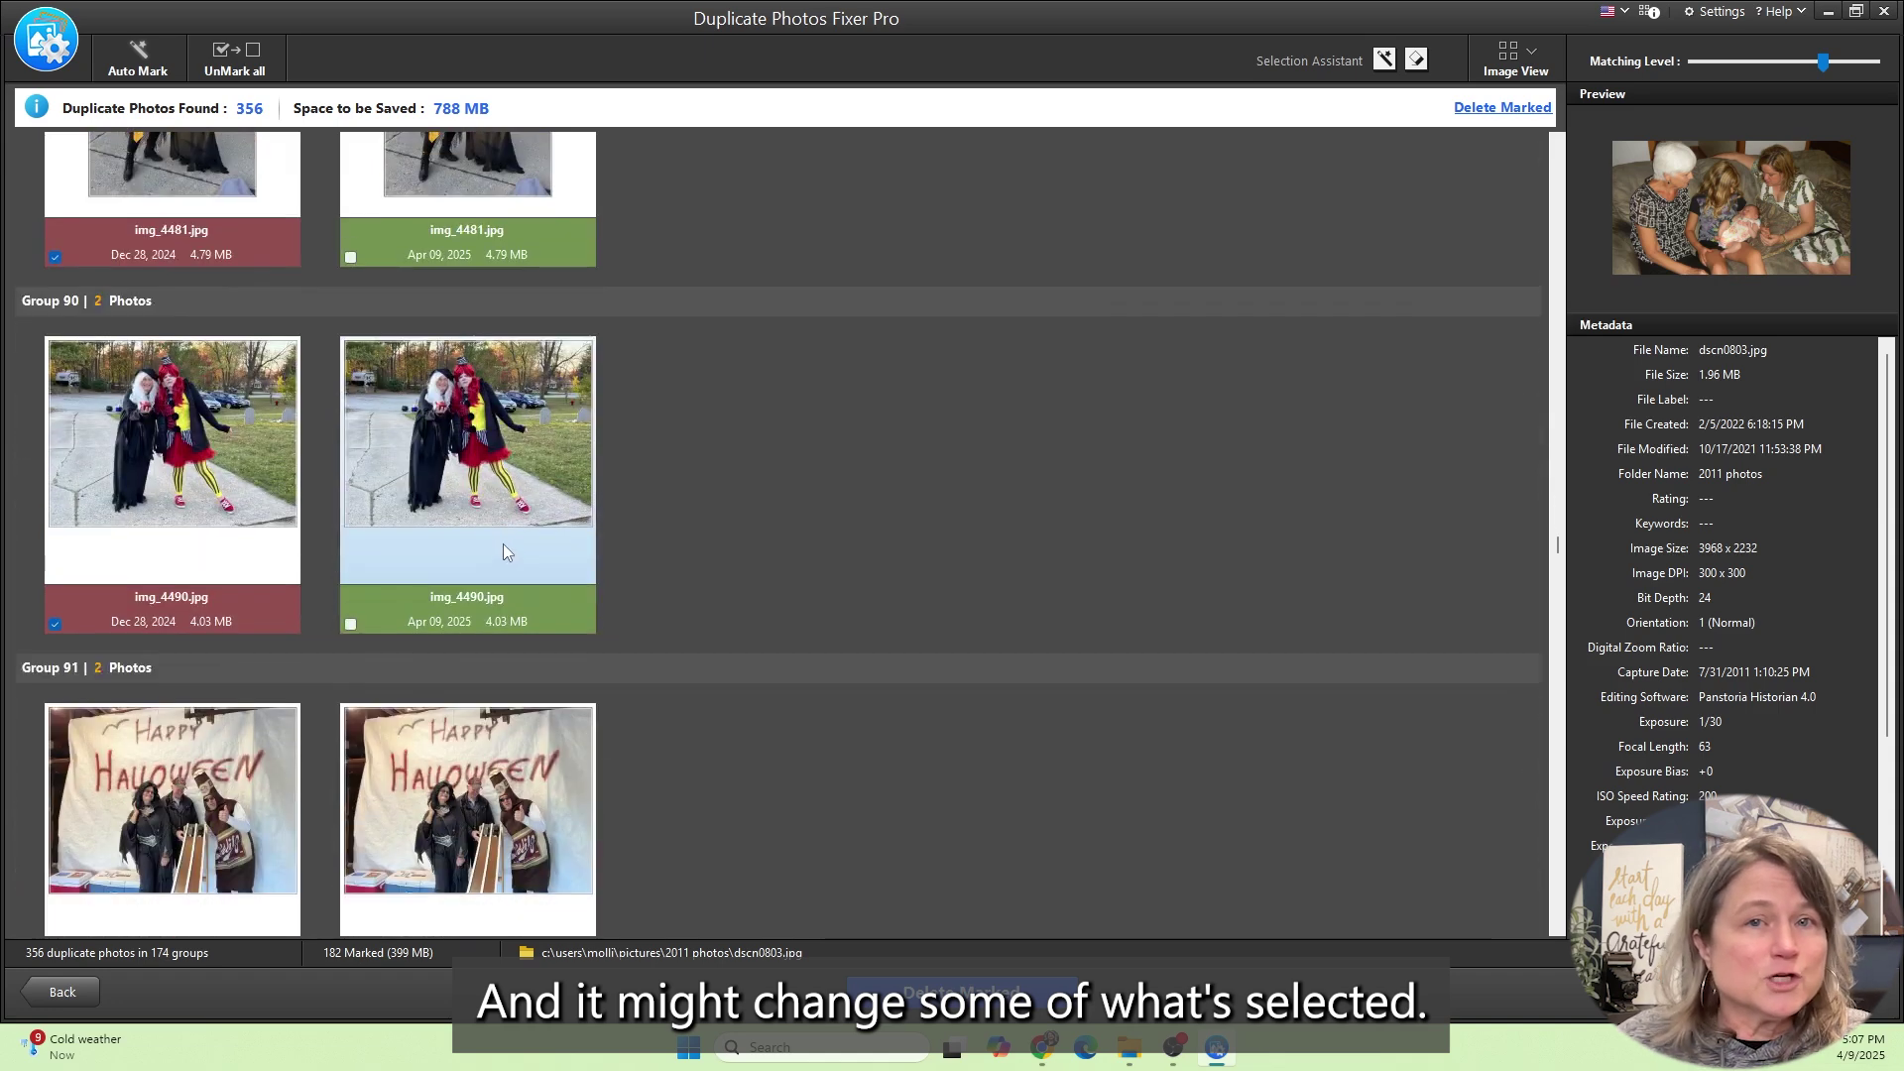
pyautogui.scroll(-5, 527, 560)
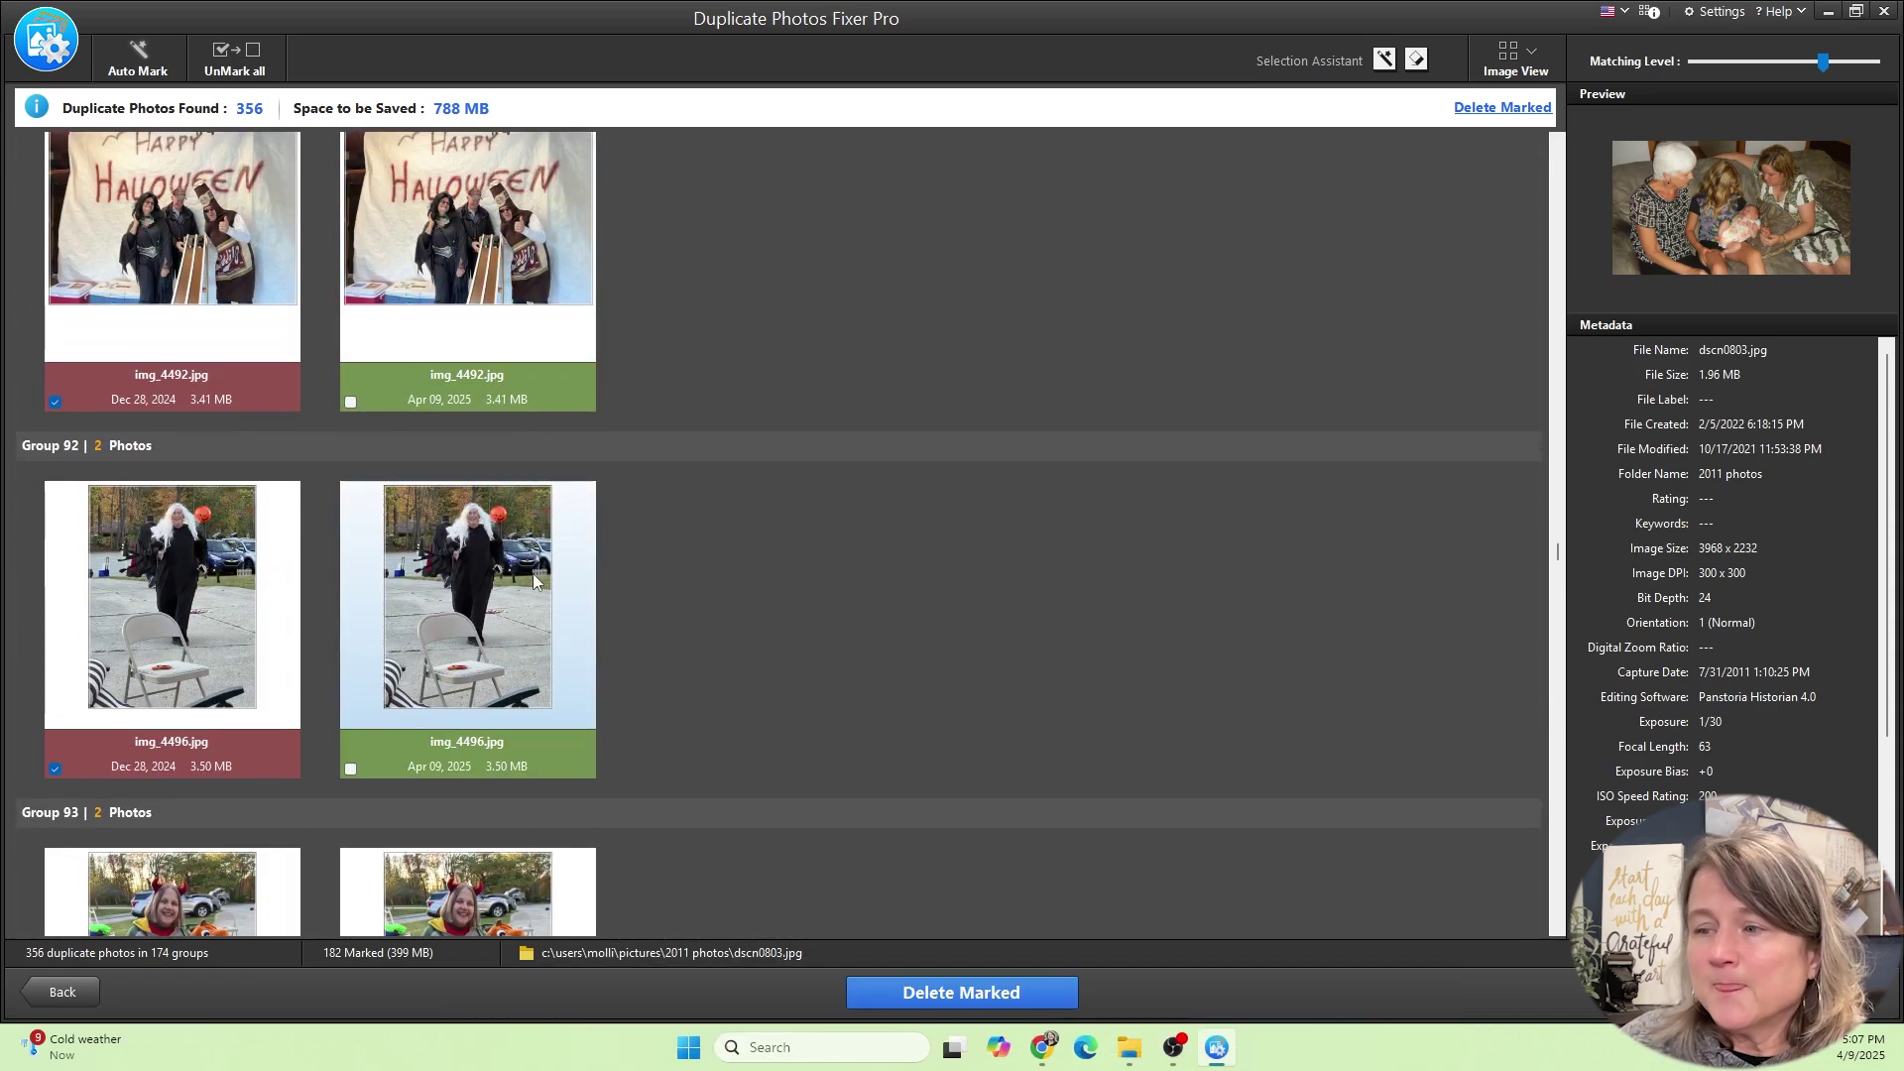
pyautogui.scroll(-1, 536, 576)
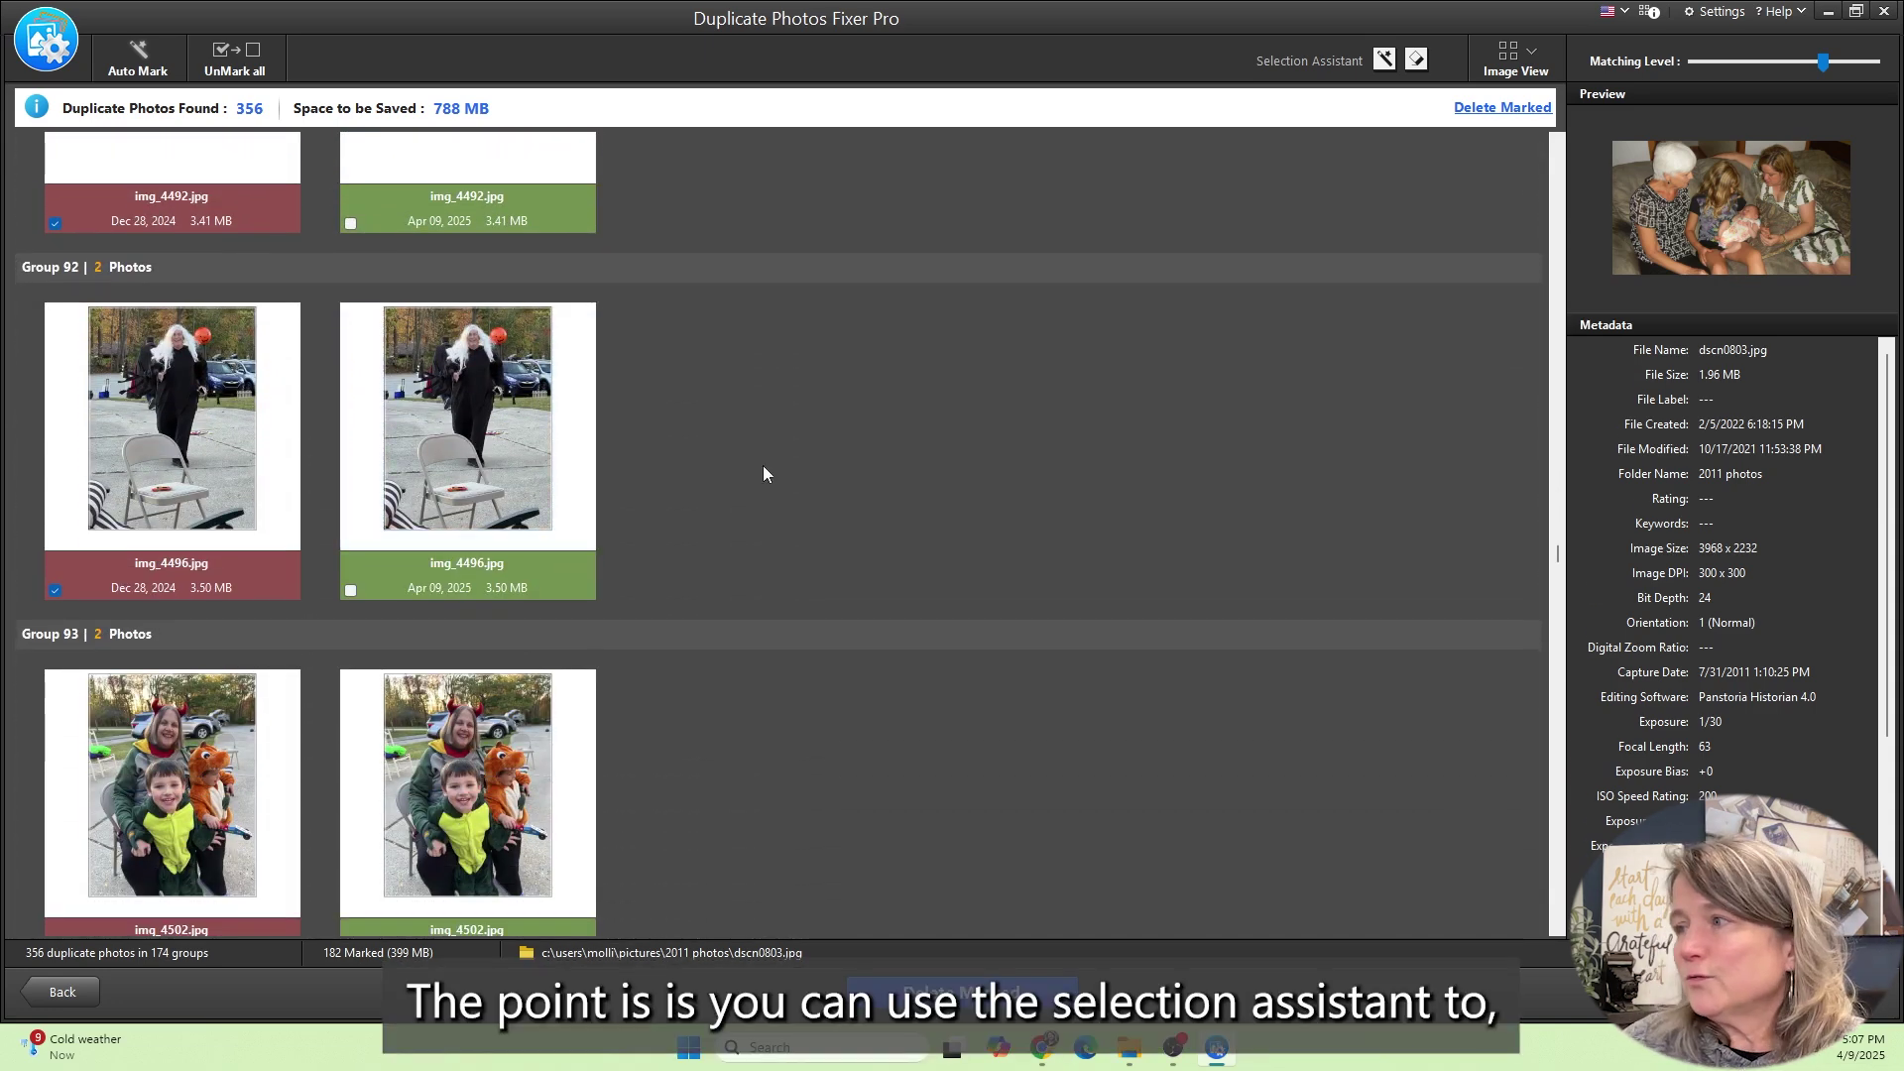
pyautogui.click(1385, 60)
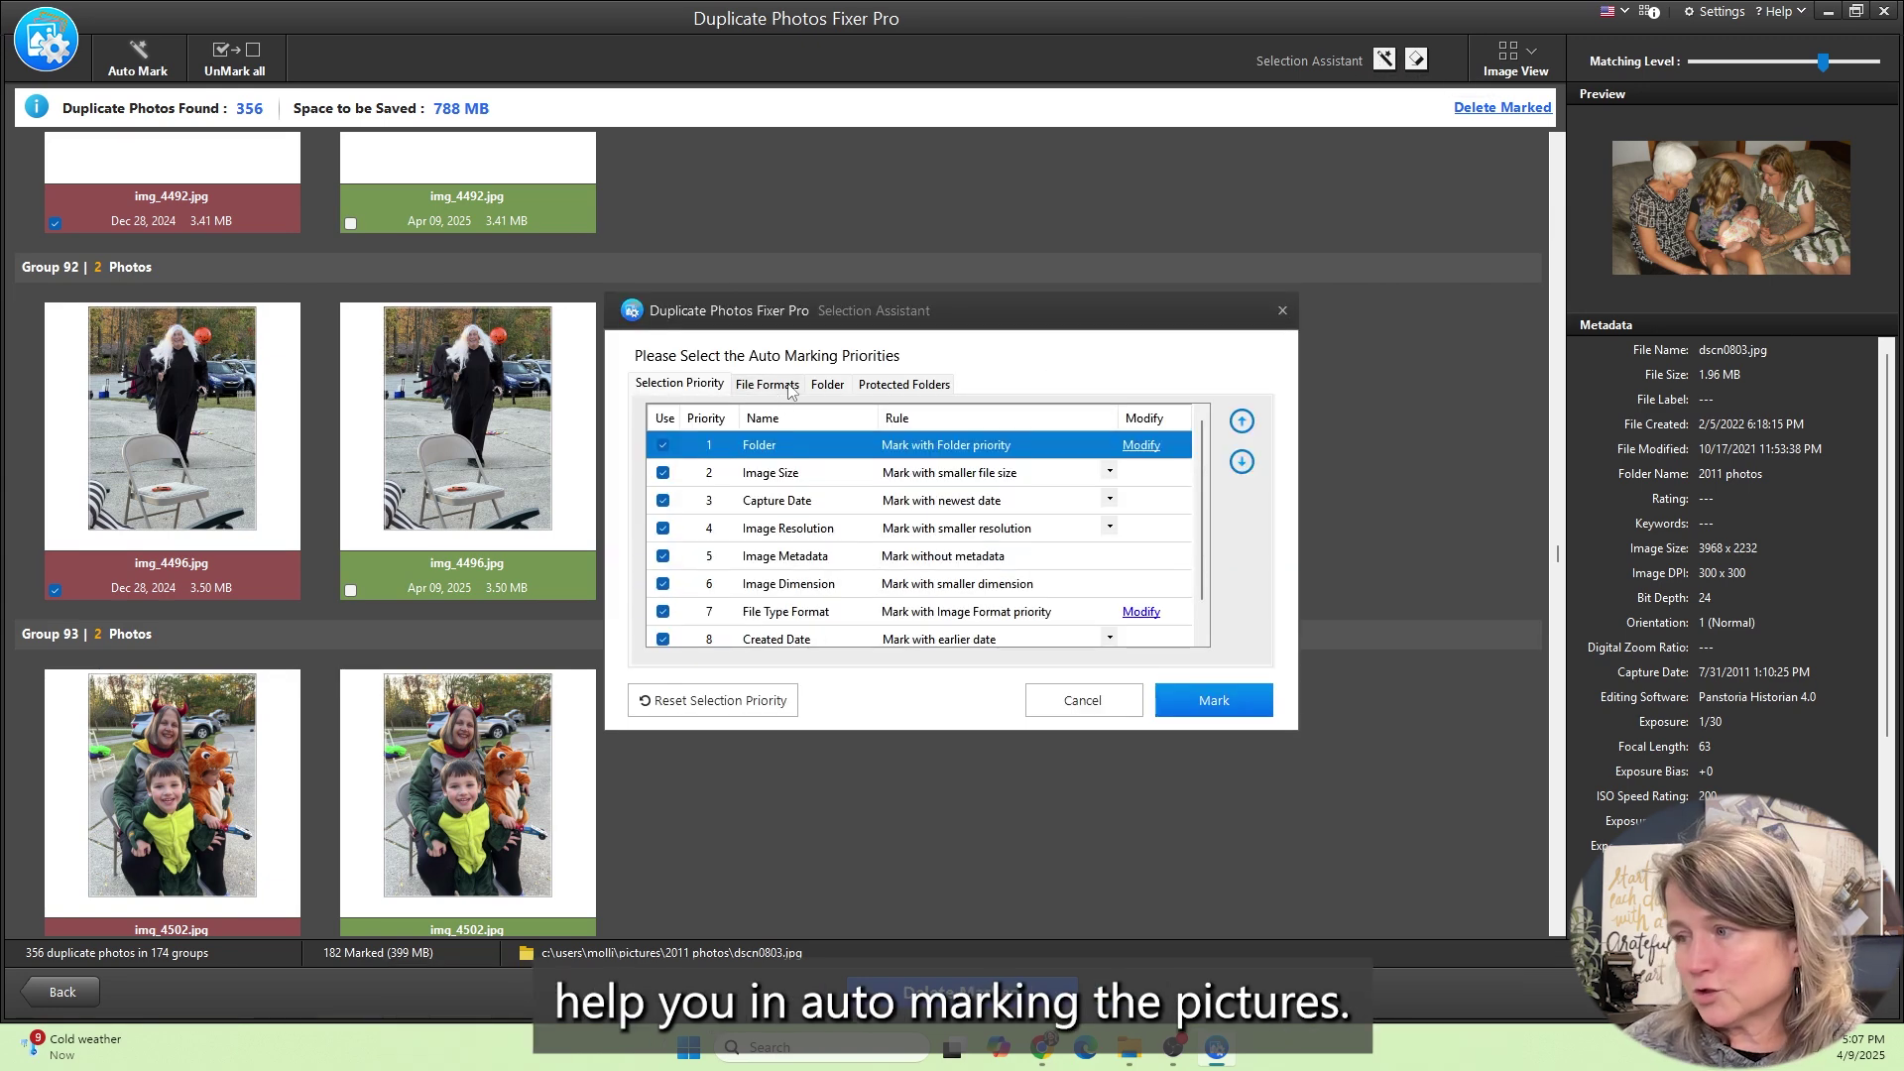
pyautogui.click(1079, 704)
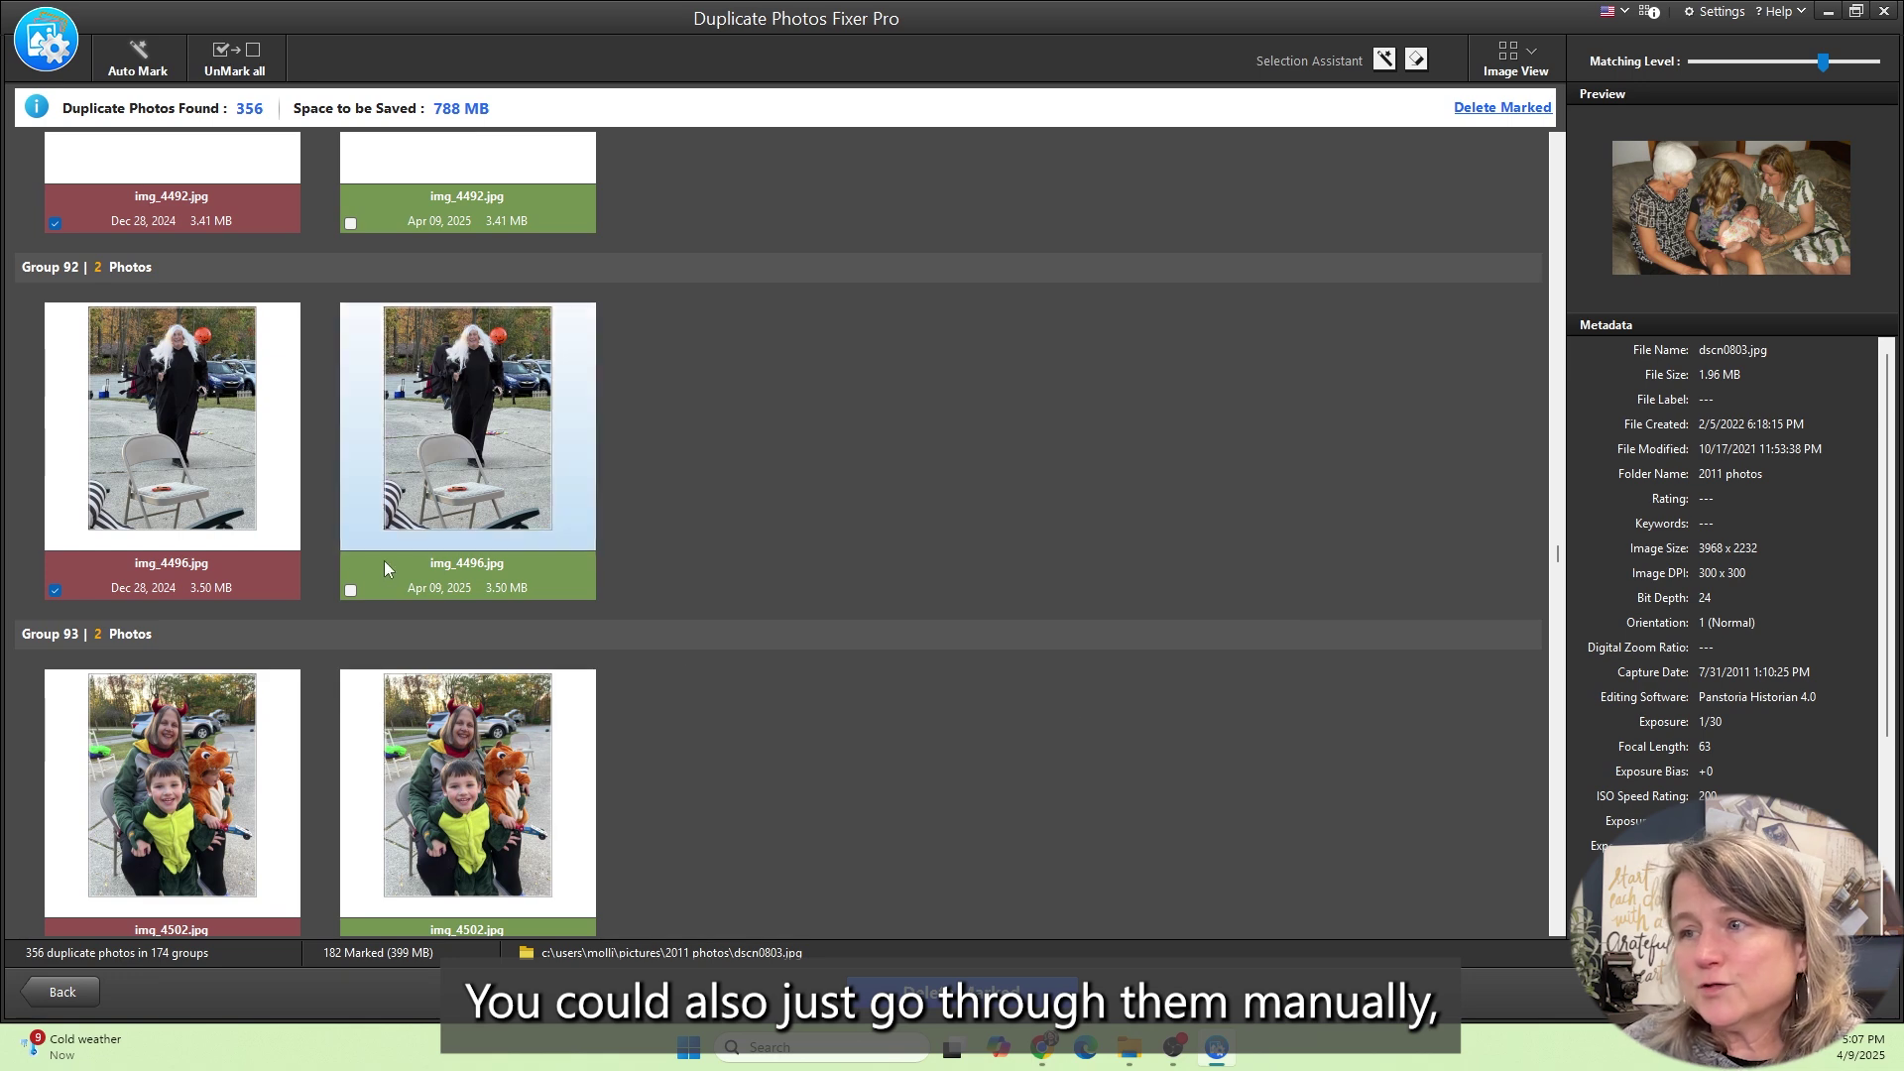
pyautogui.scroll(-3, 347, 488)
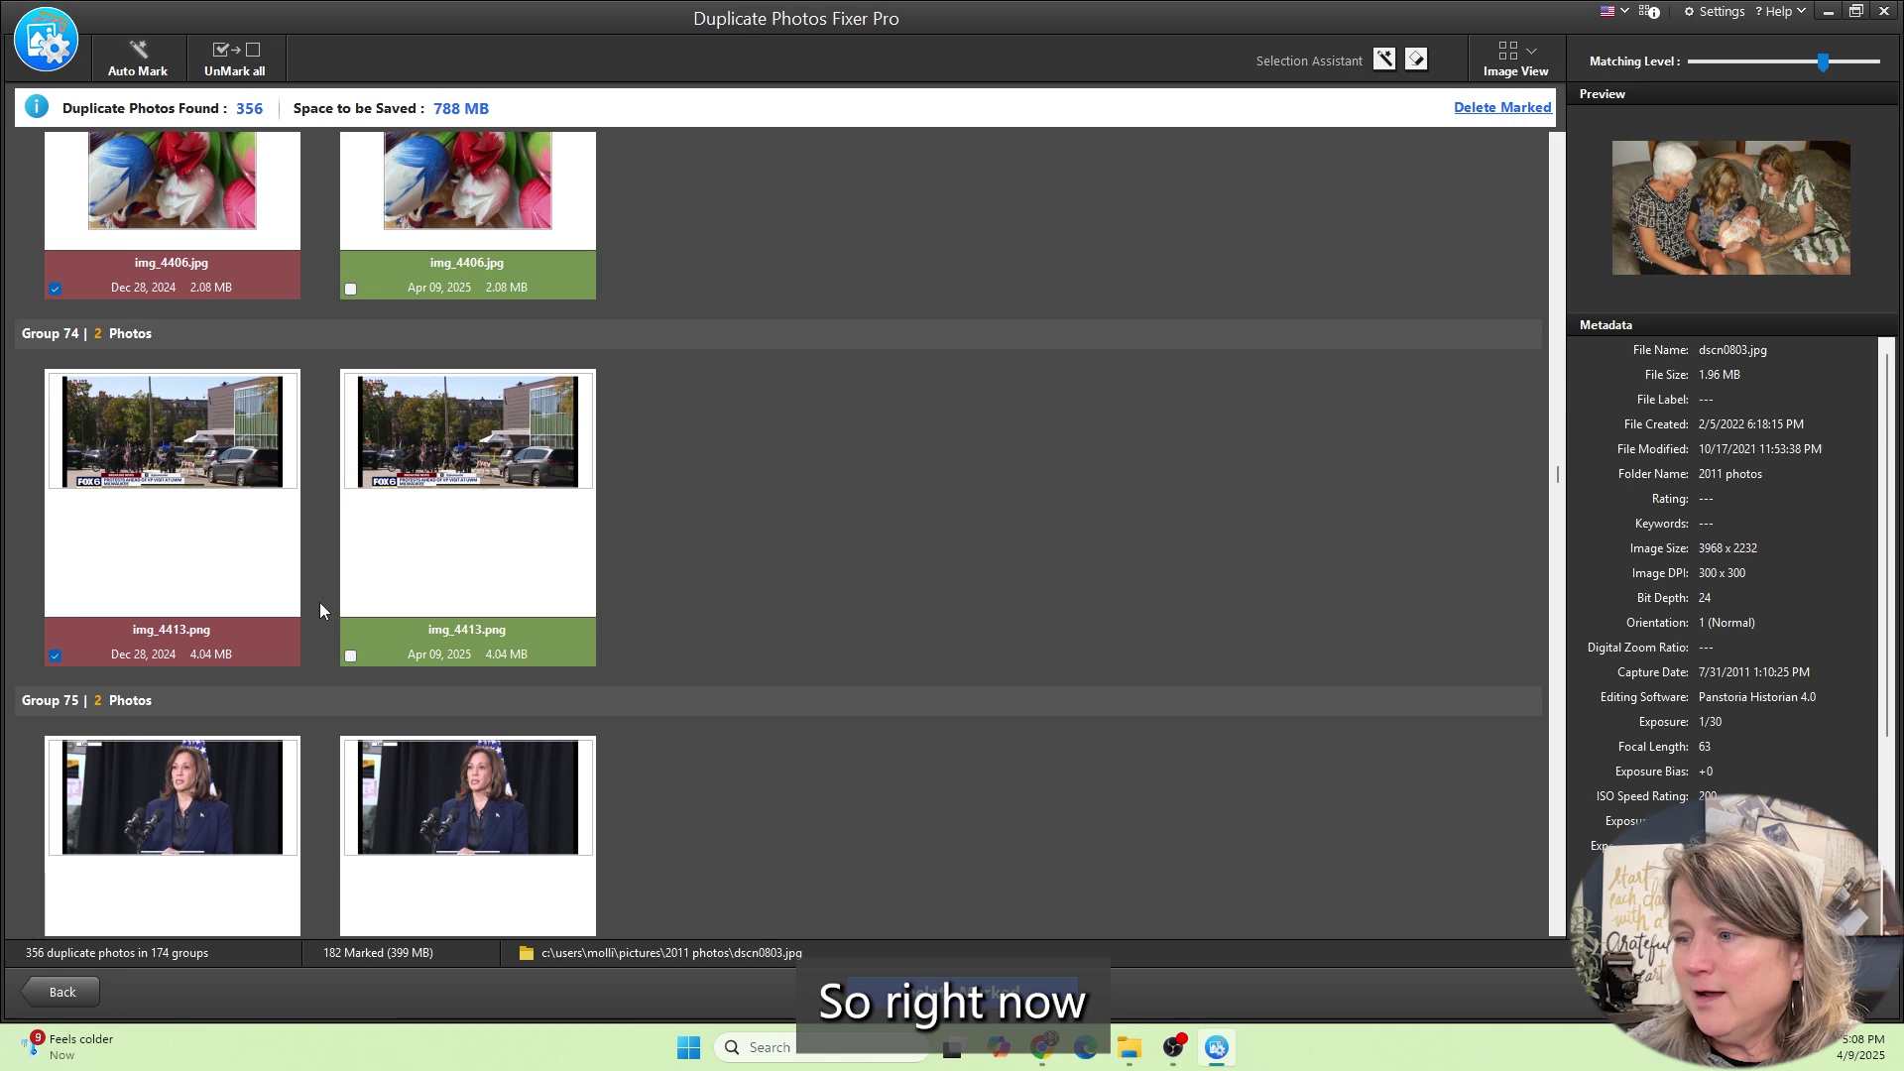
pyautogui.click(941, 994)
# - Confirm deleting the marked duplicates, lower the matching level, and preview the puppy photo img_6441
pyautogui.click(1113, 589)
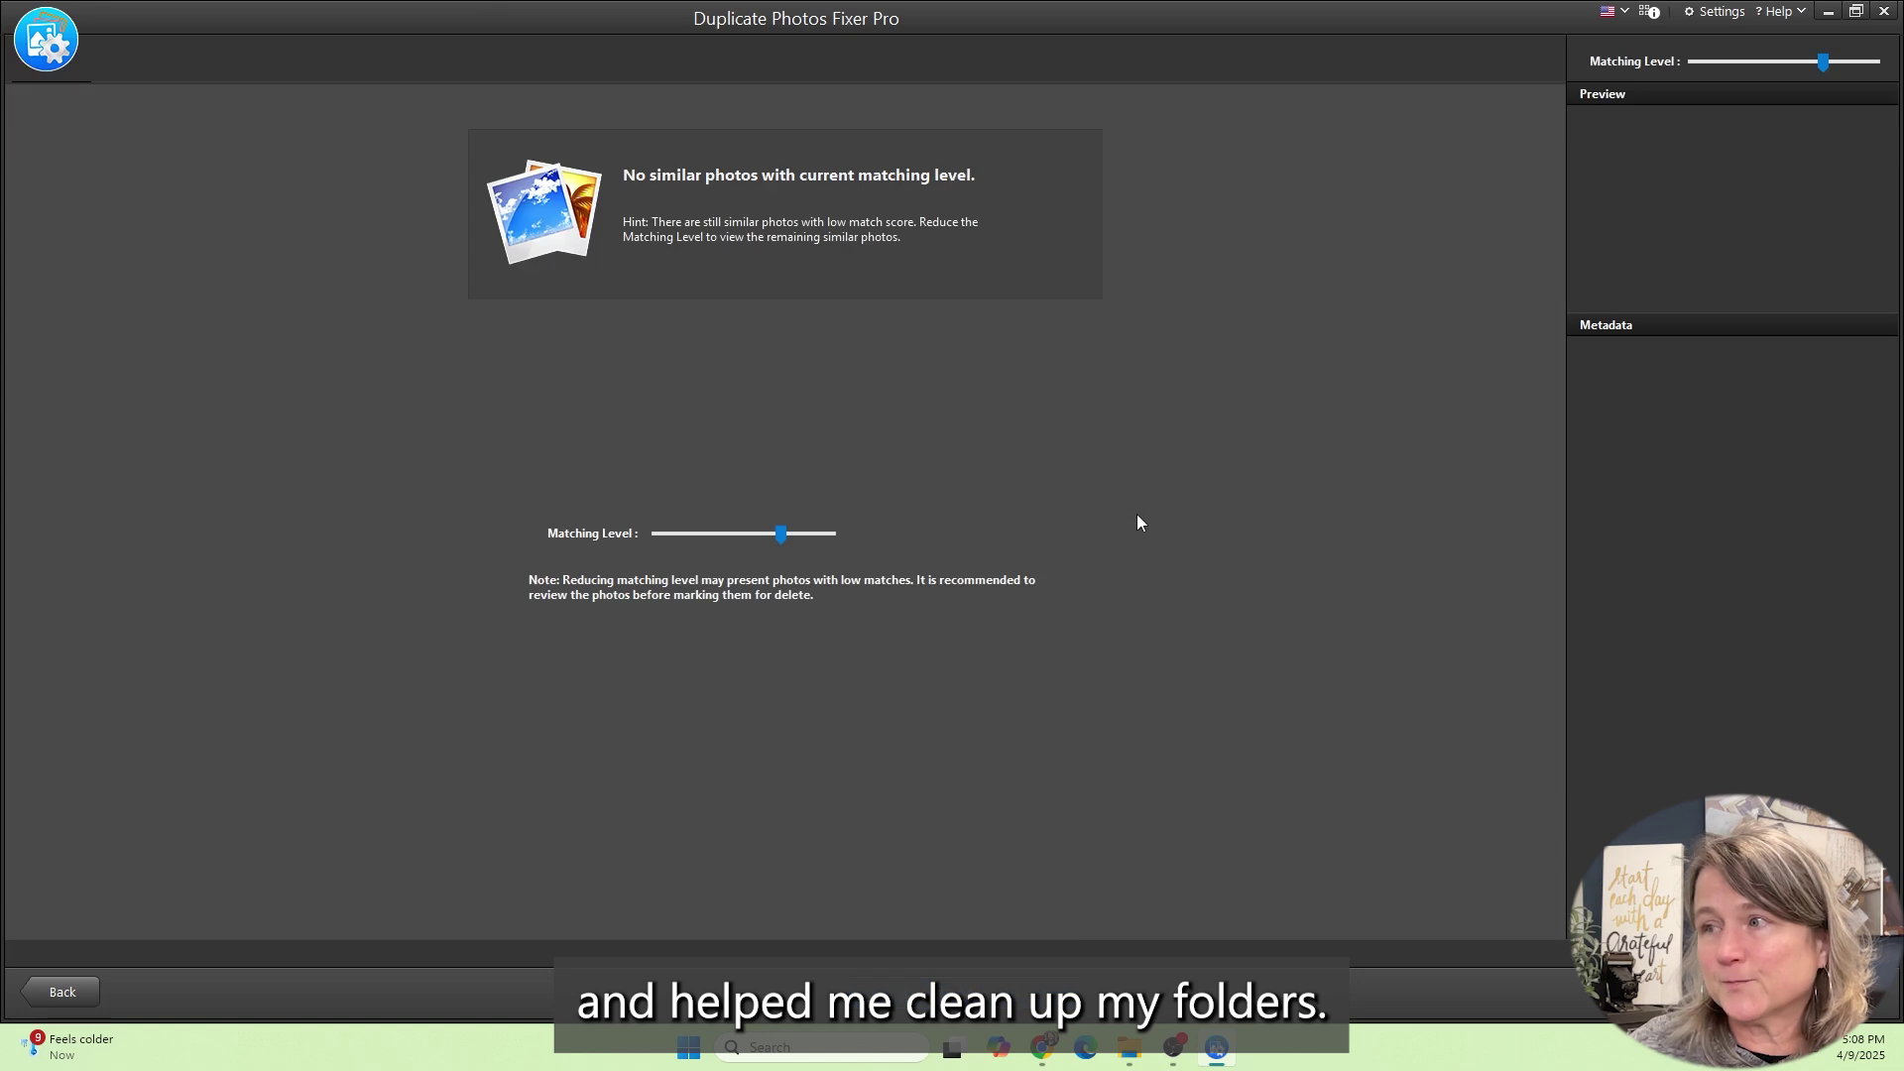
pyautogui.click(731, 534)
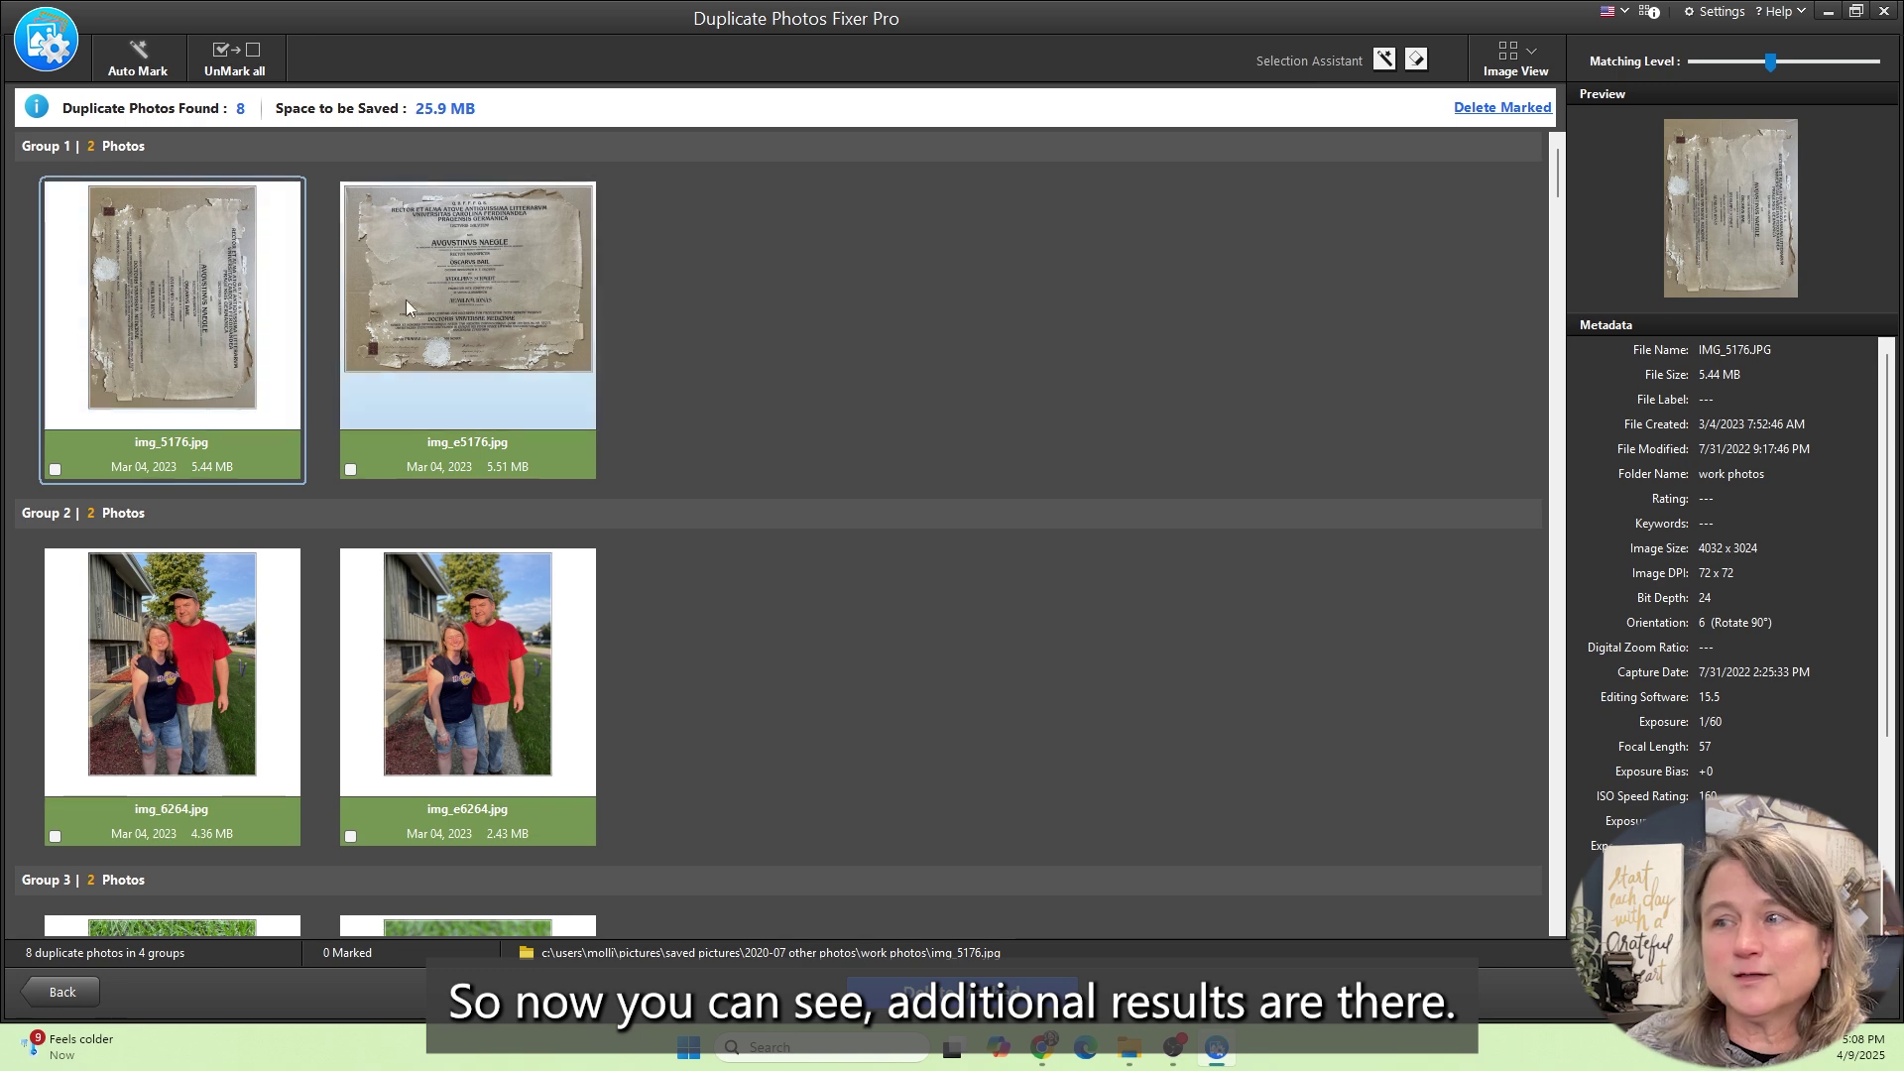
pyautogui.scroll(-2, 457, 539)
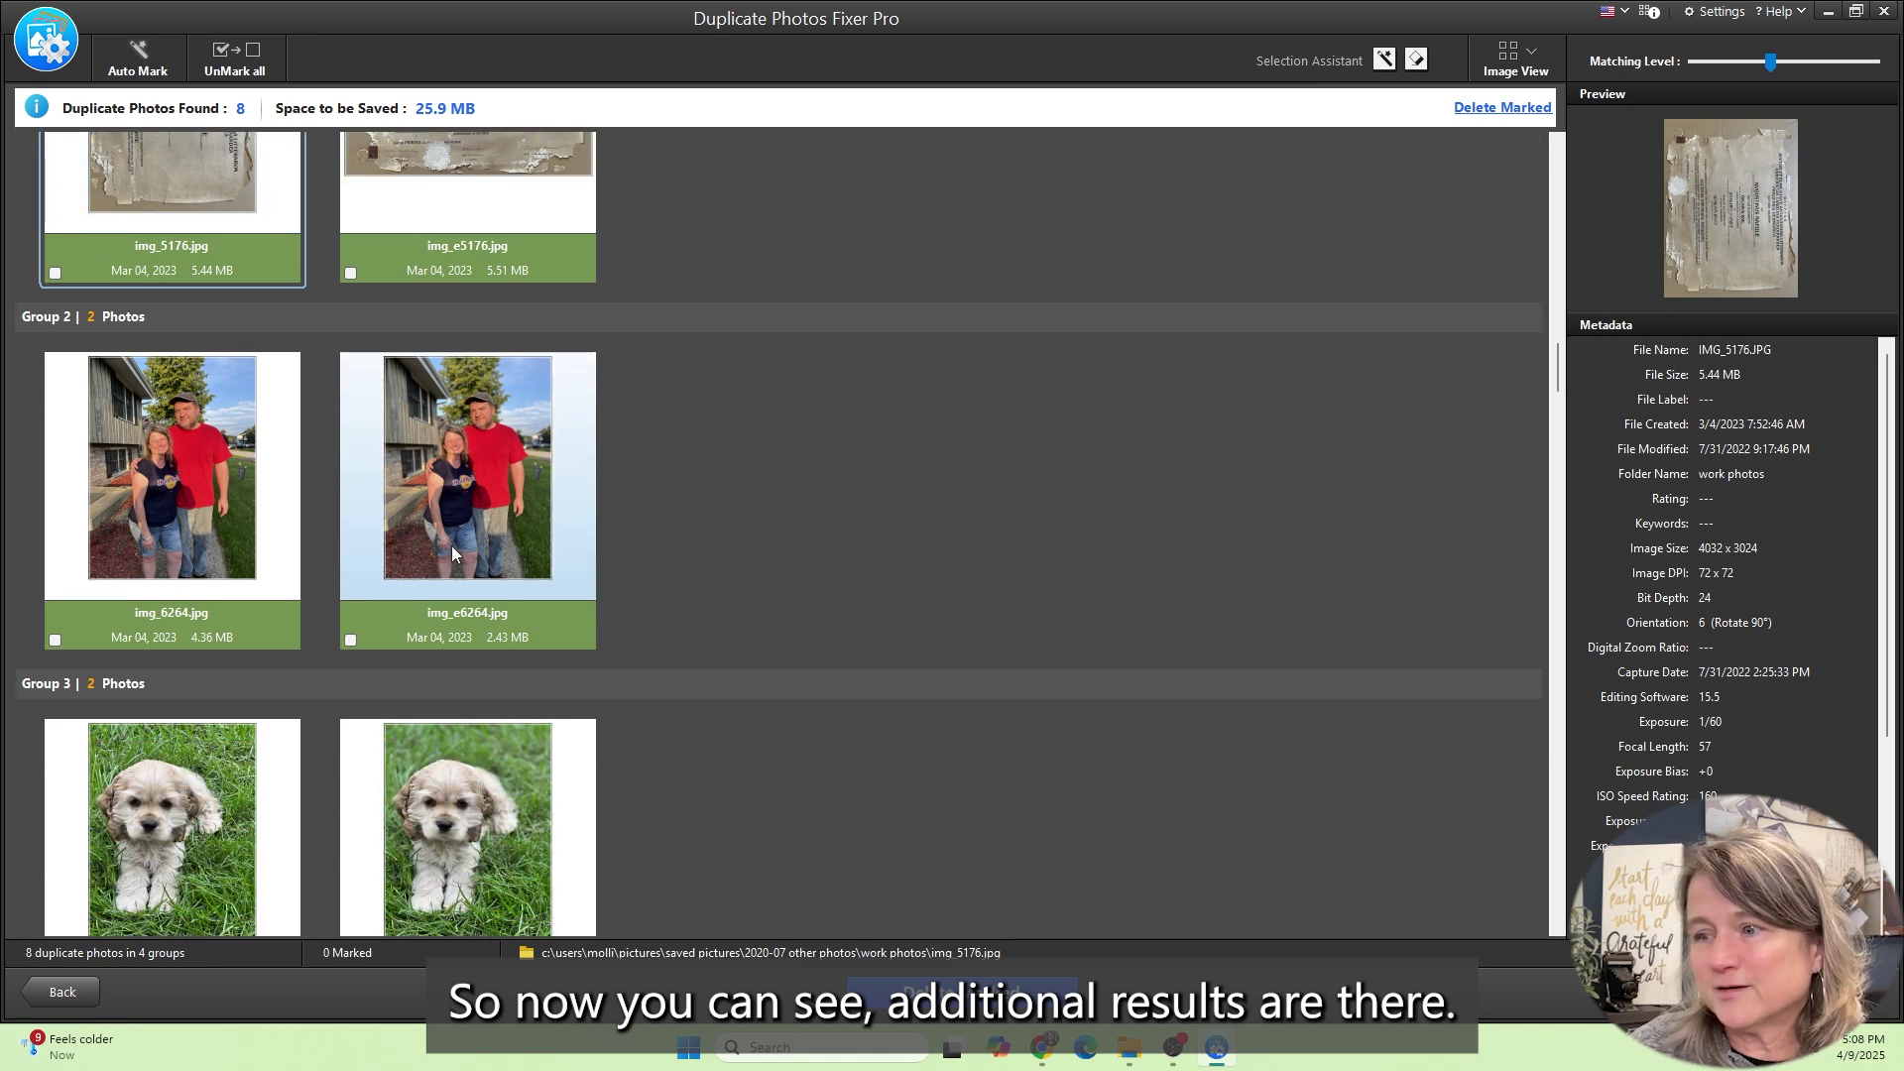
pyautogui.scroll(-5, 450, 546)
pyautogui.click(190, 491)
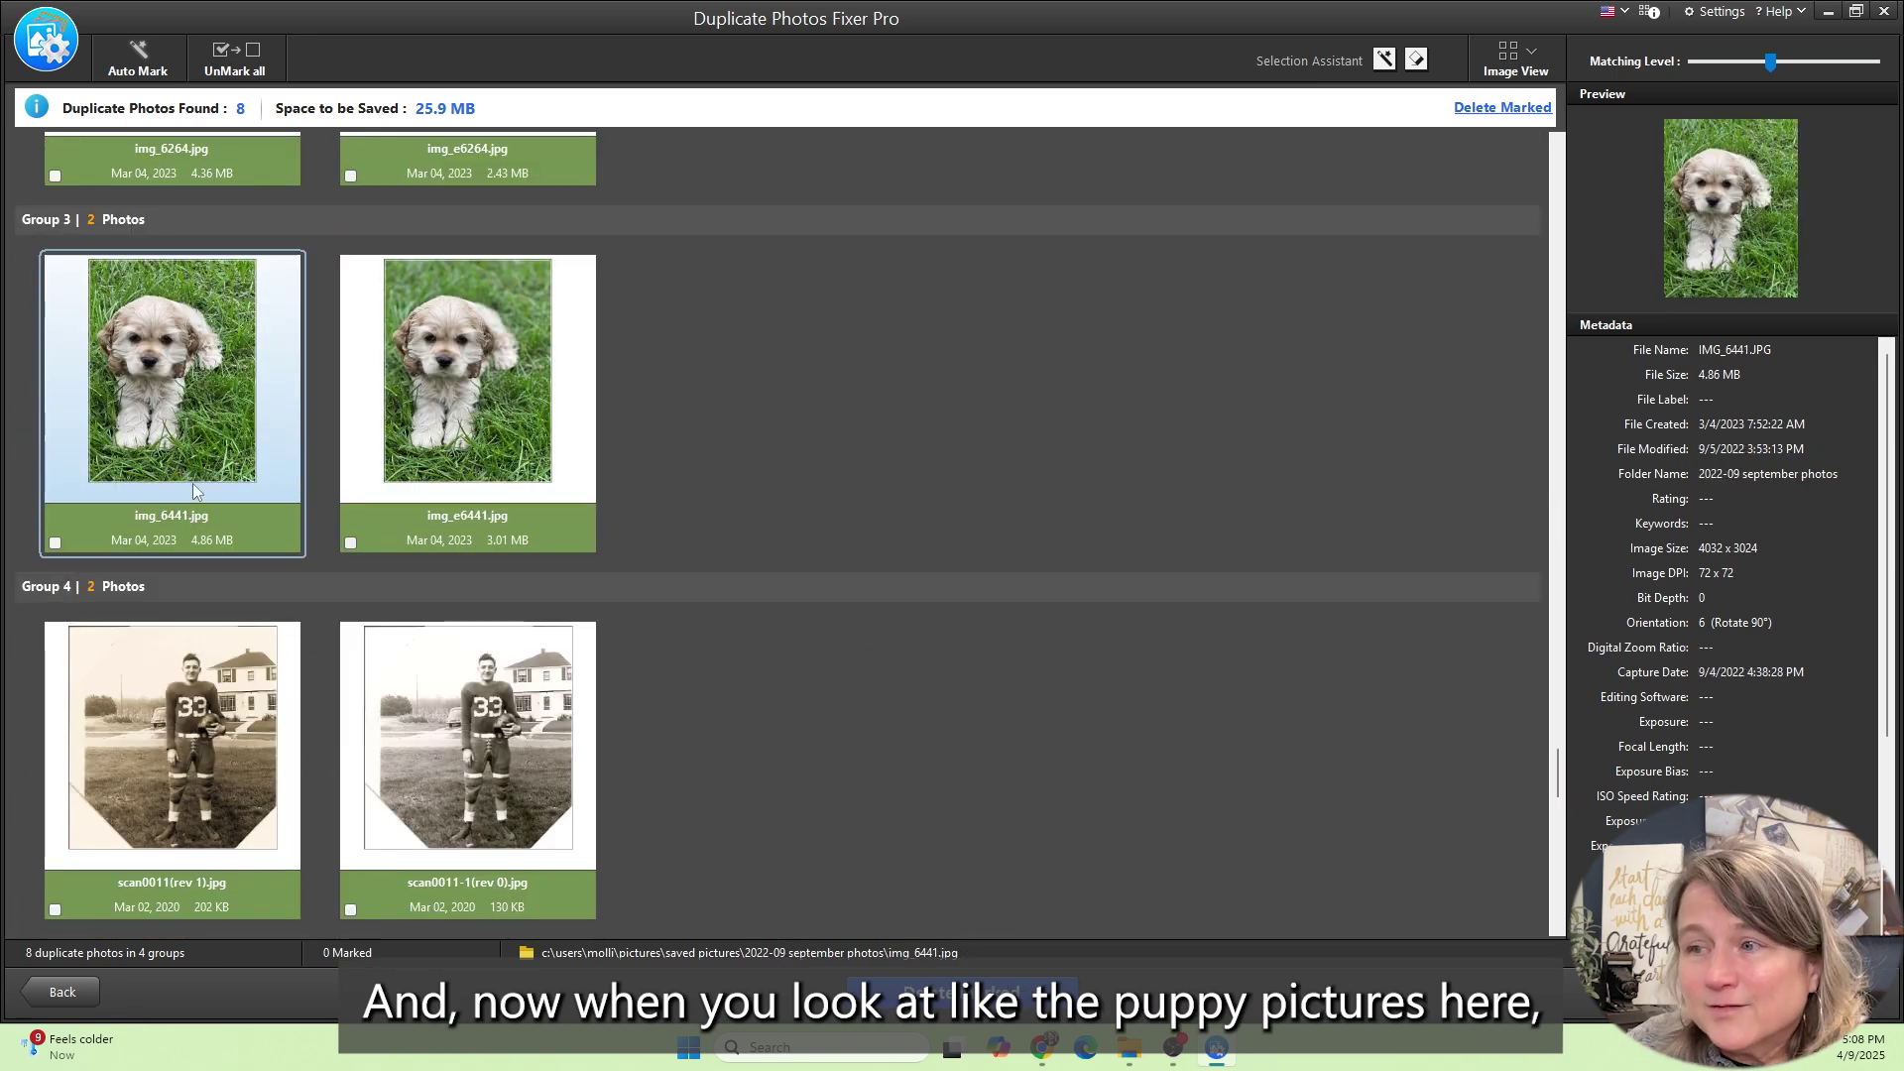
pyautogui.moveTo(189, 407)
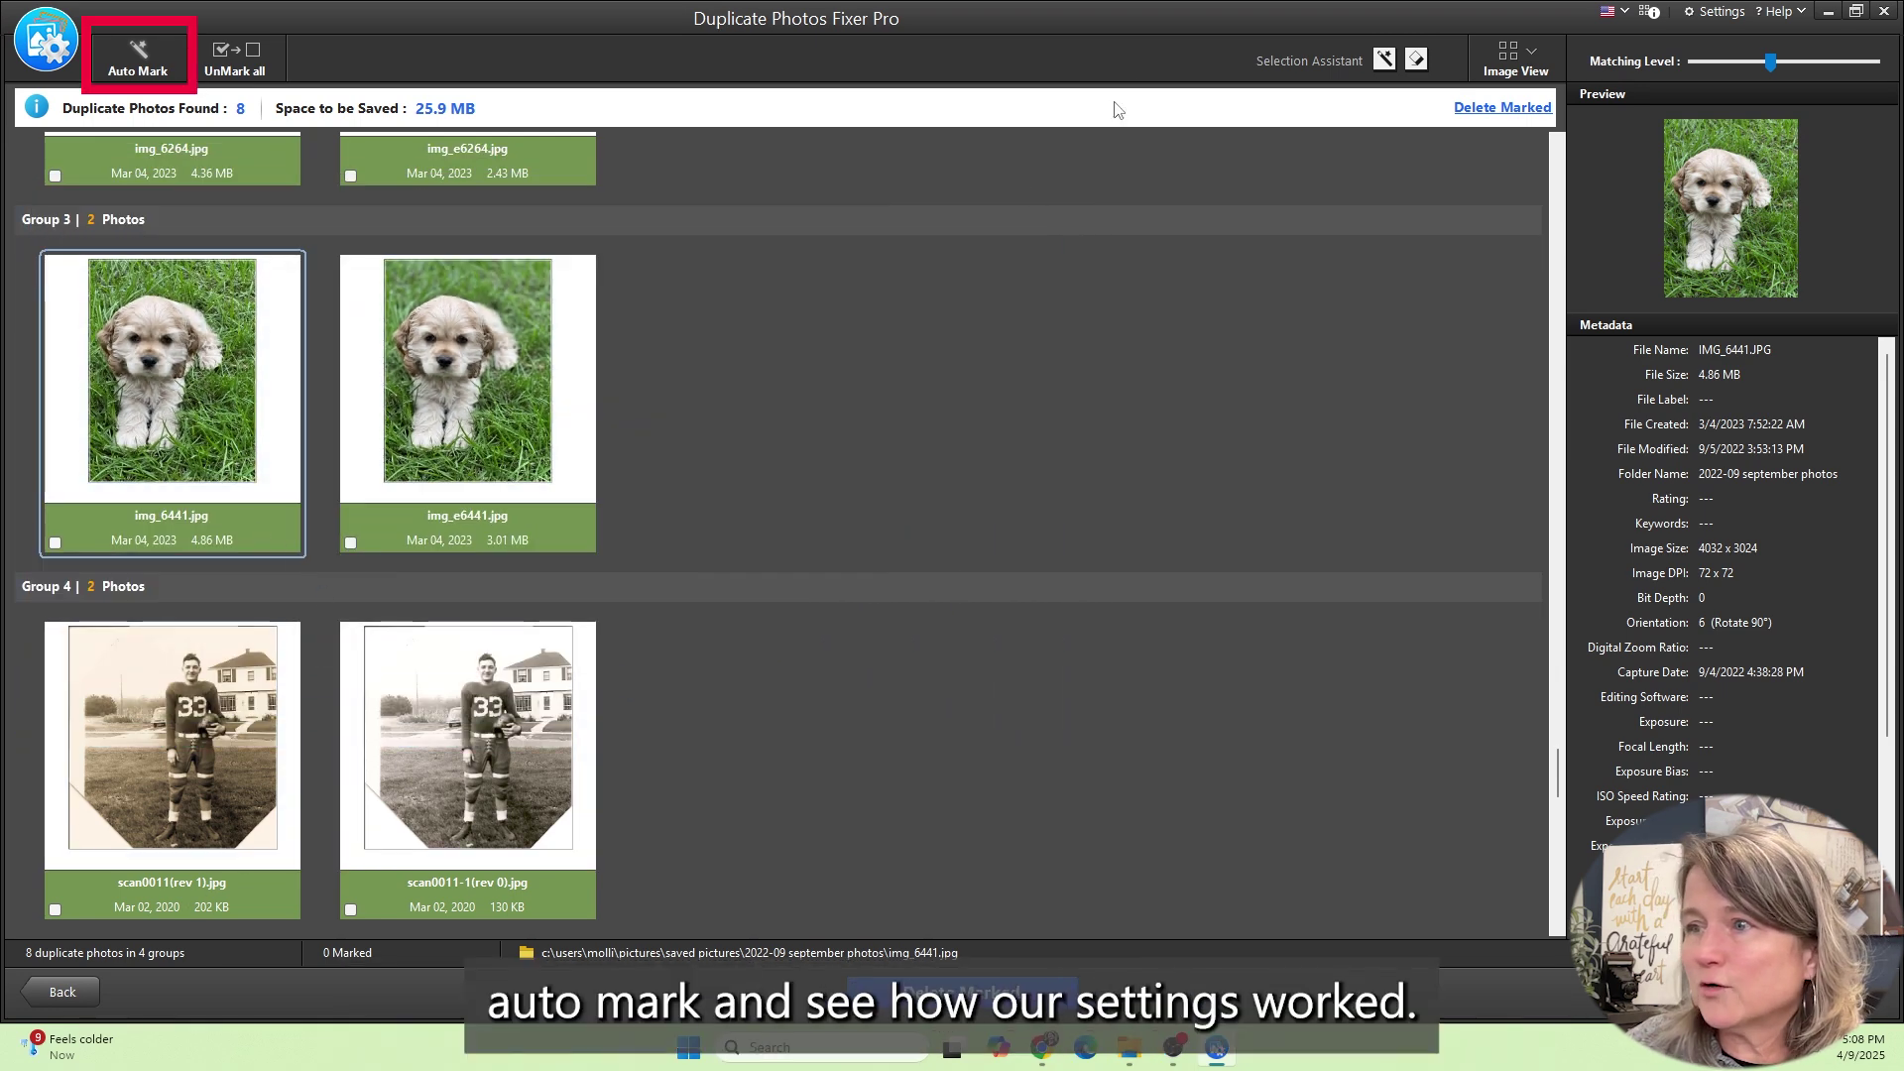
# - Auto-mark the smaller copy in each of the 4 duplicate groups
pyautogui.click(137, 57)
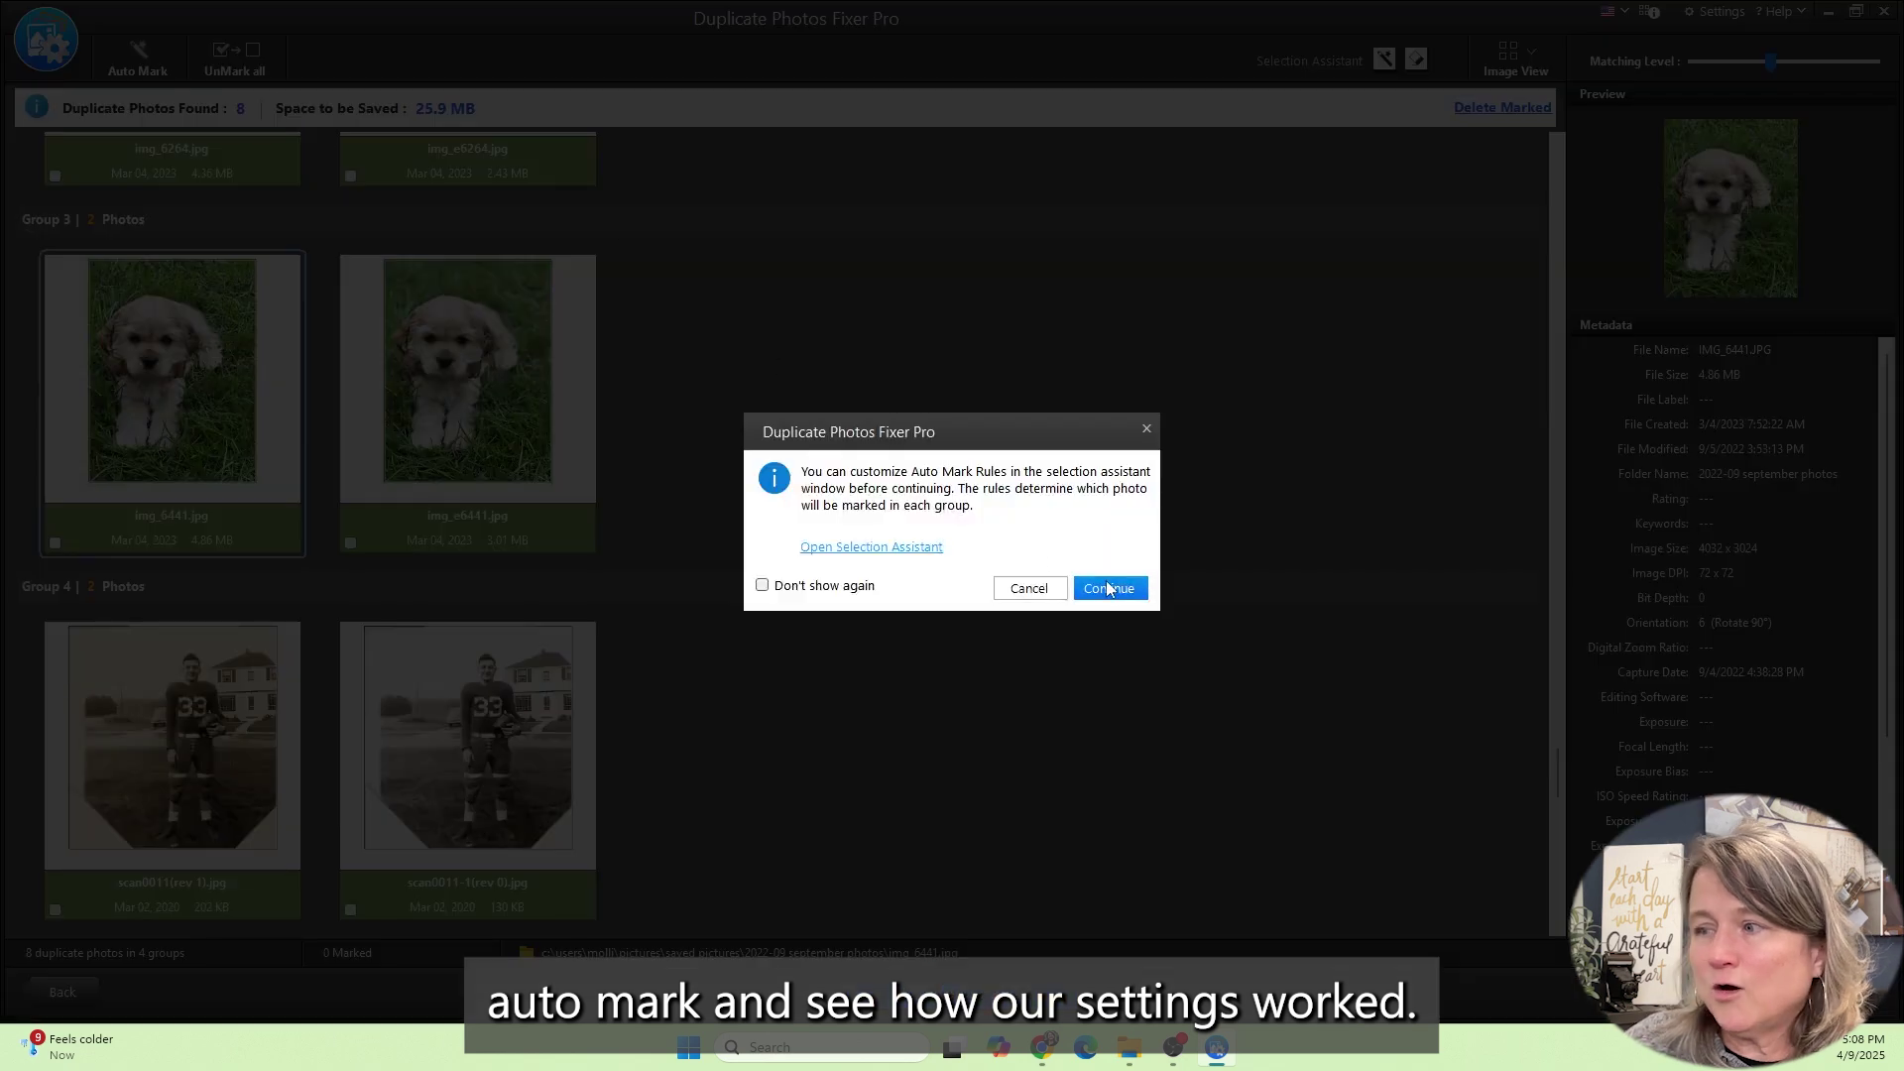
pyautogui.click(1108, 588)
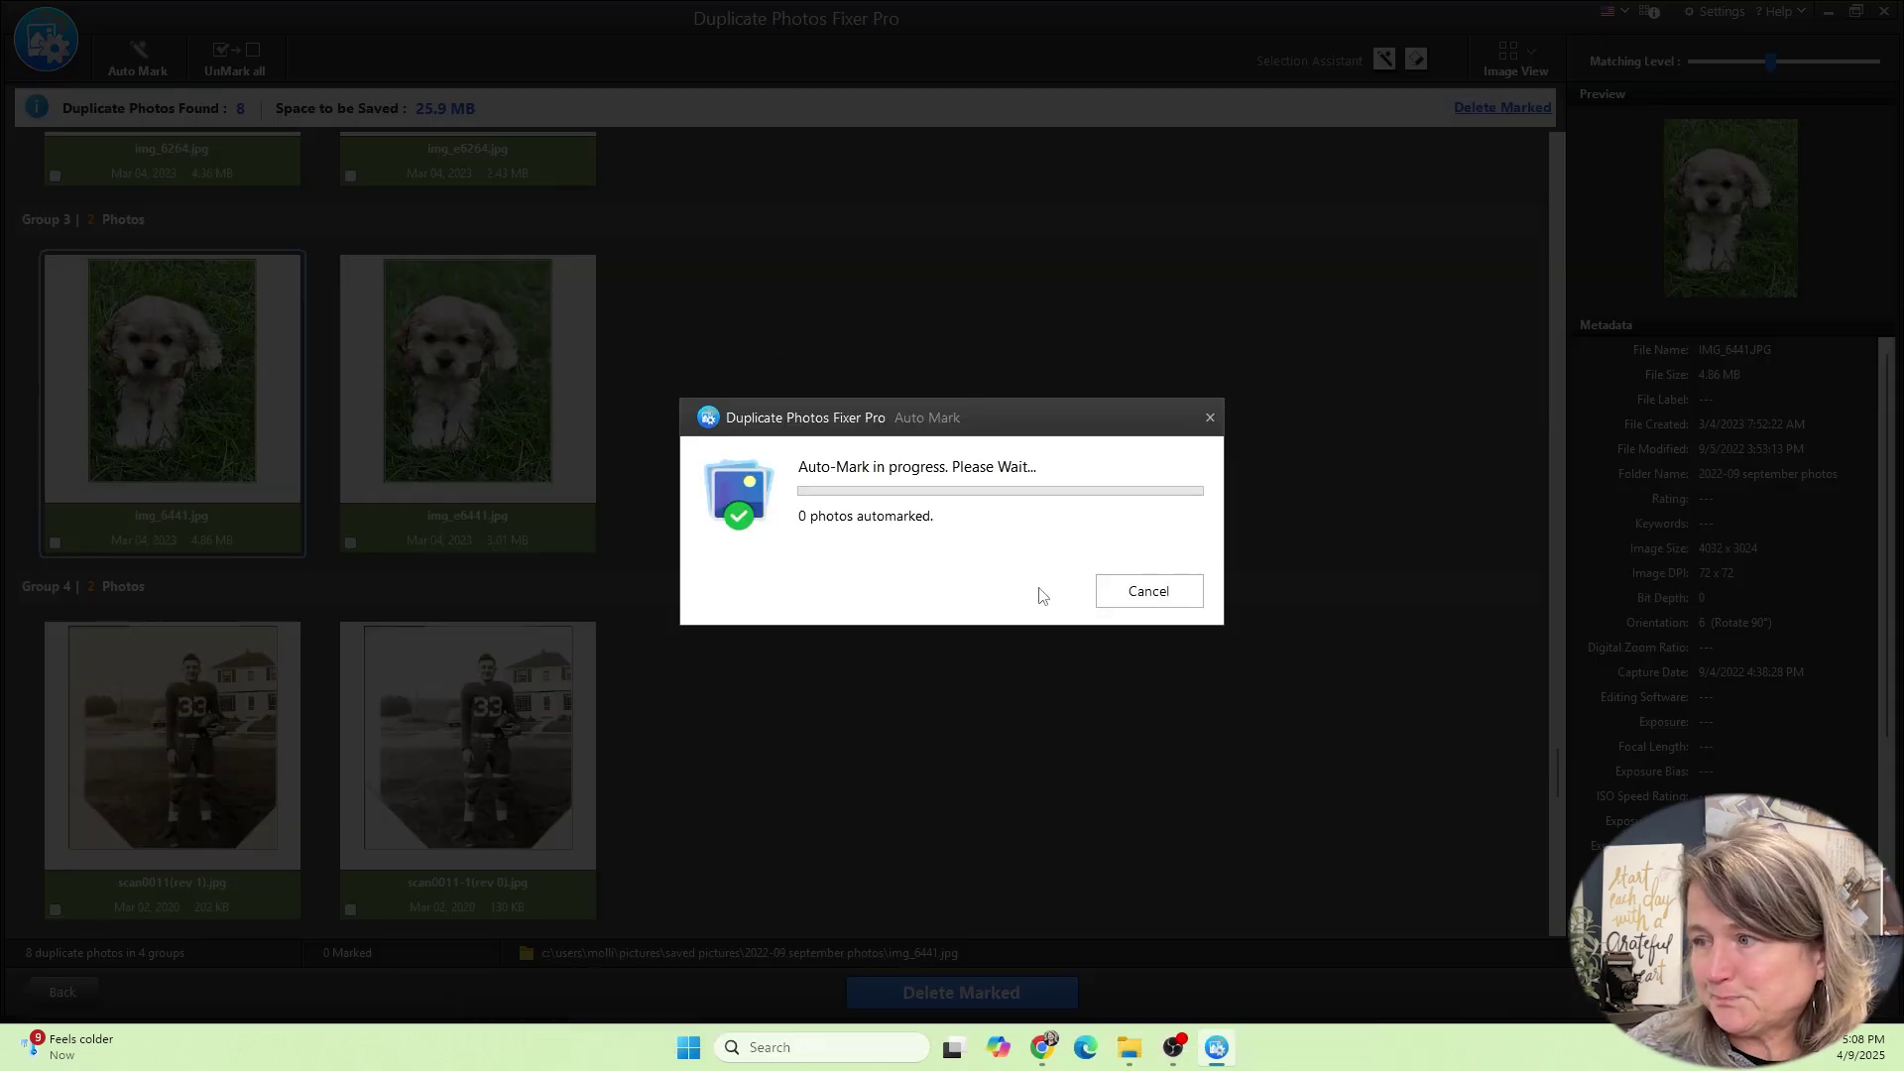
pyautogui.scroll(1, 669, 466)
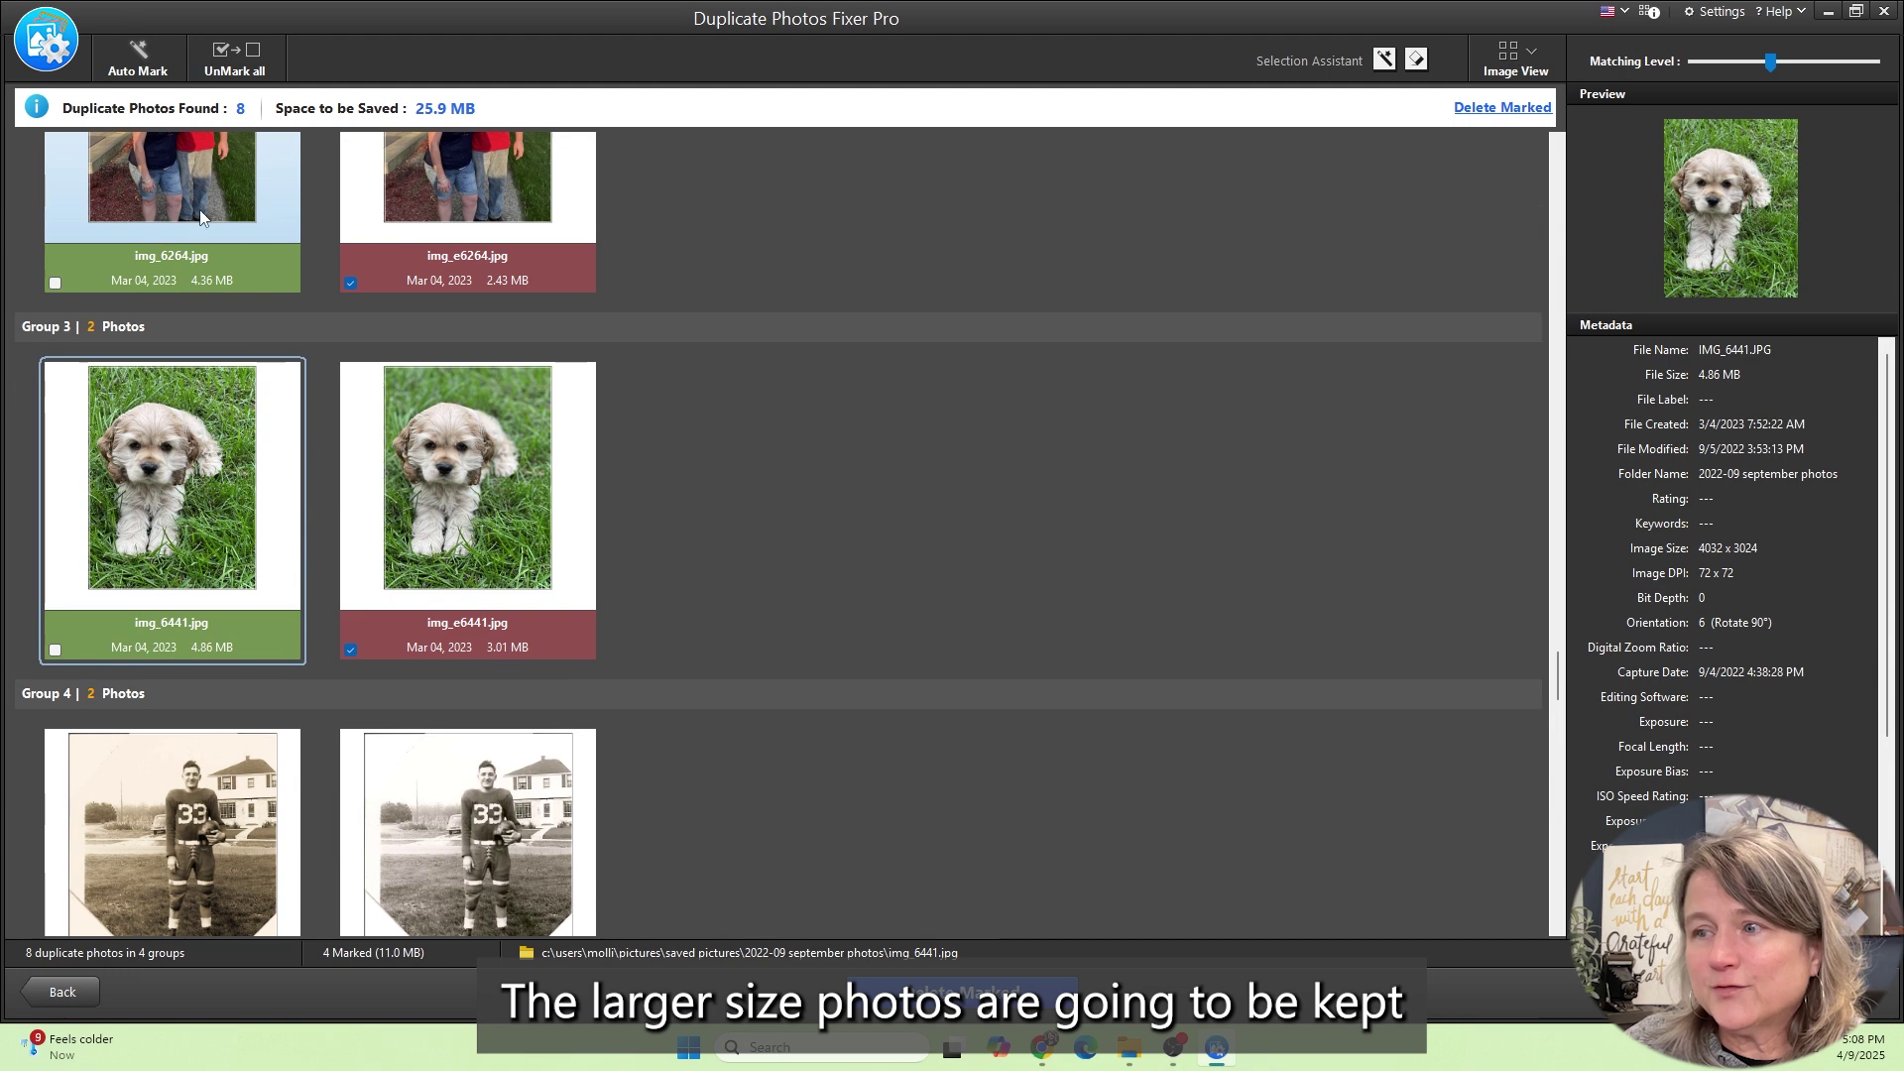
pyautogui.scroll(-3, 169, 643)
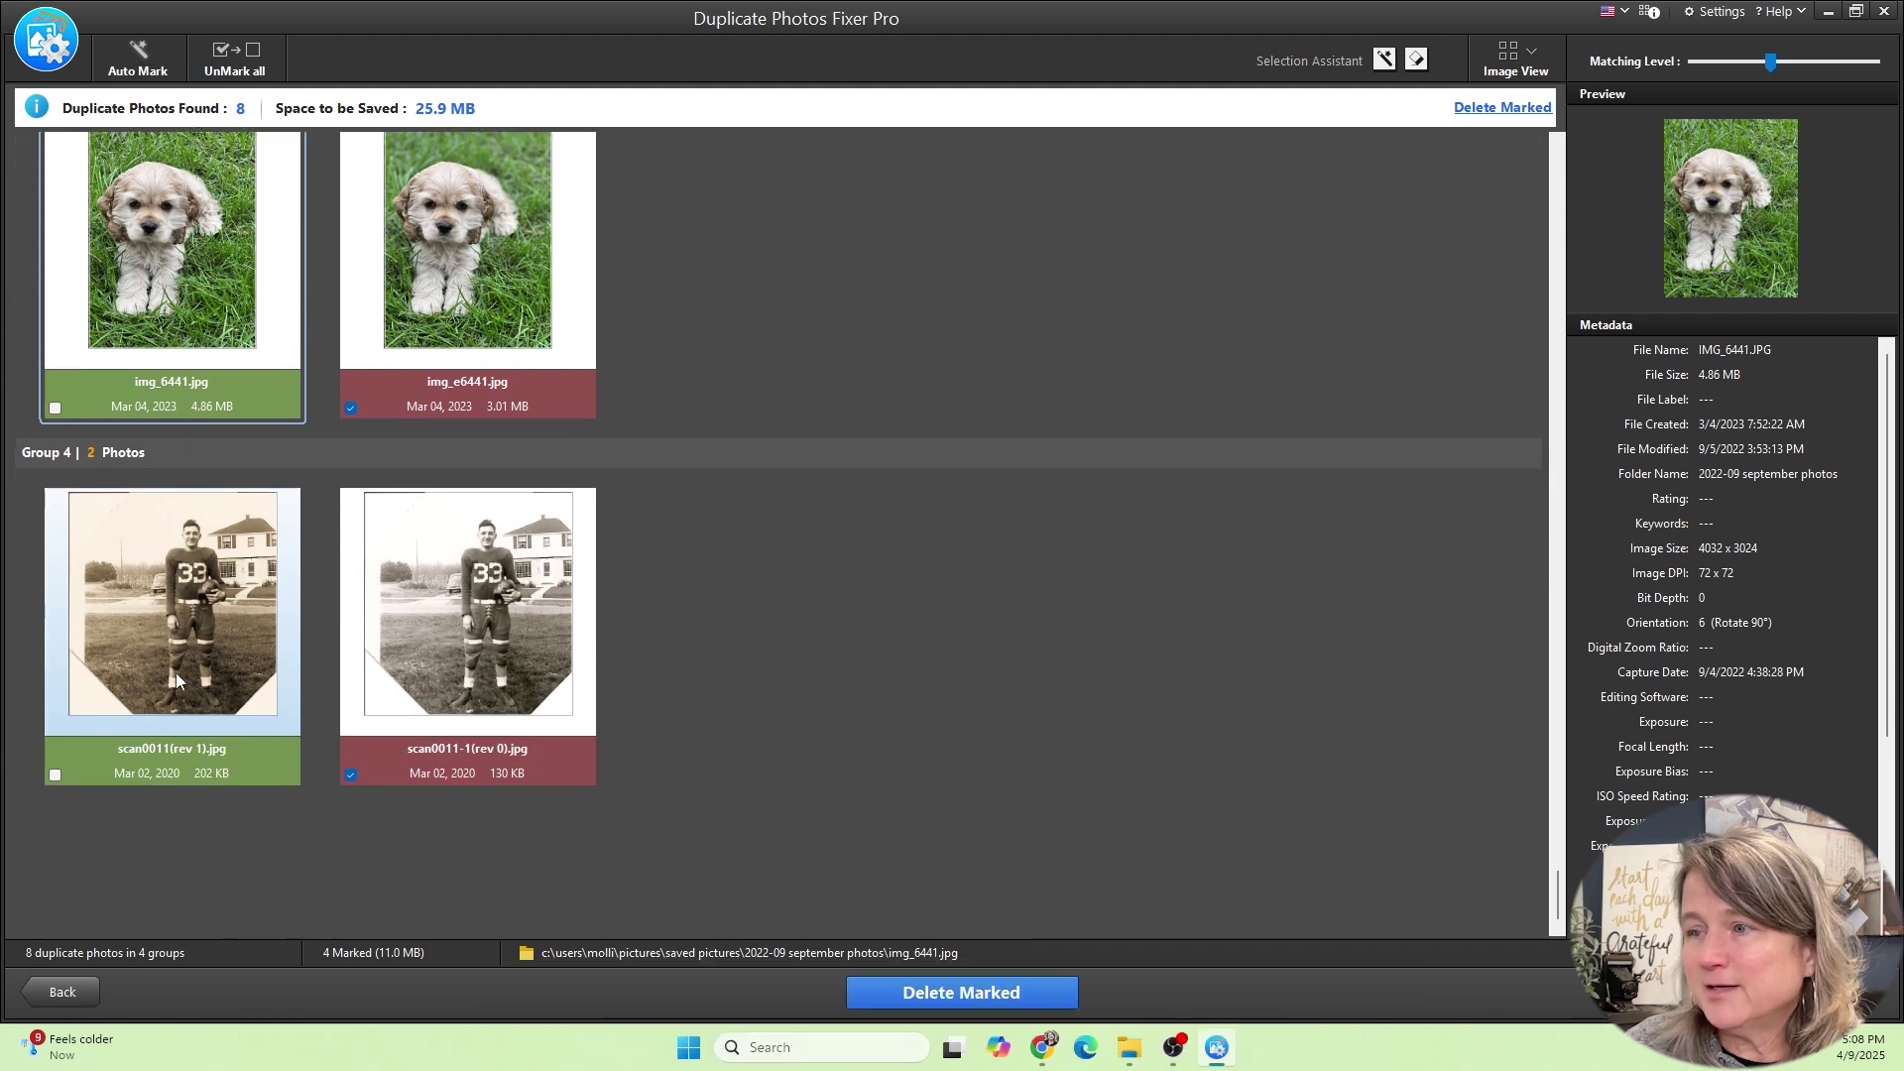
# - Delete the 4 marked duplicates, confirming with OK
pyautogui.scroll(8, 176, 673)
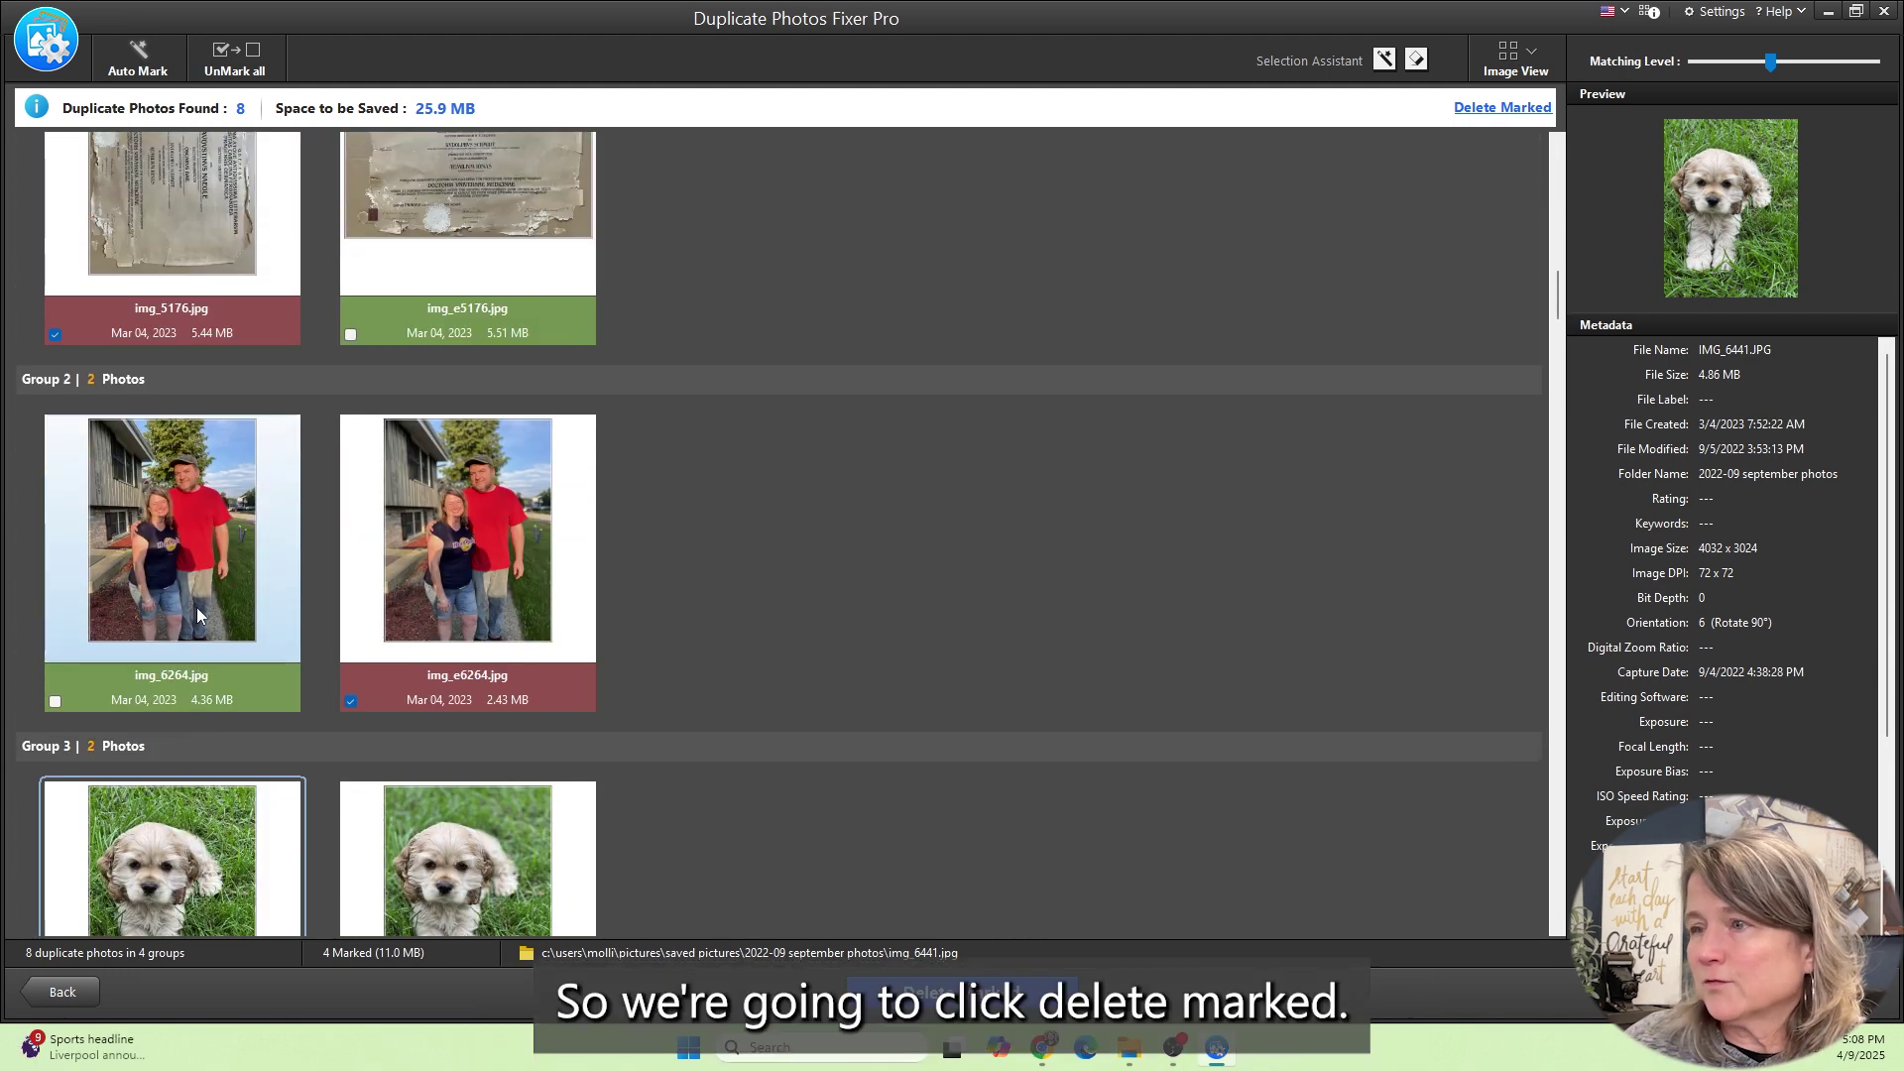
pyautogui.scroll(1, 879, 728)
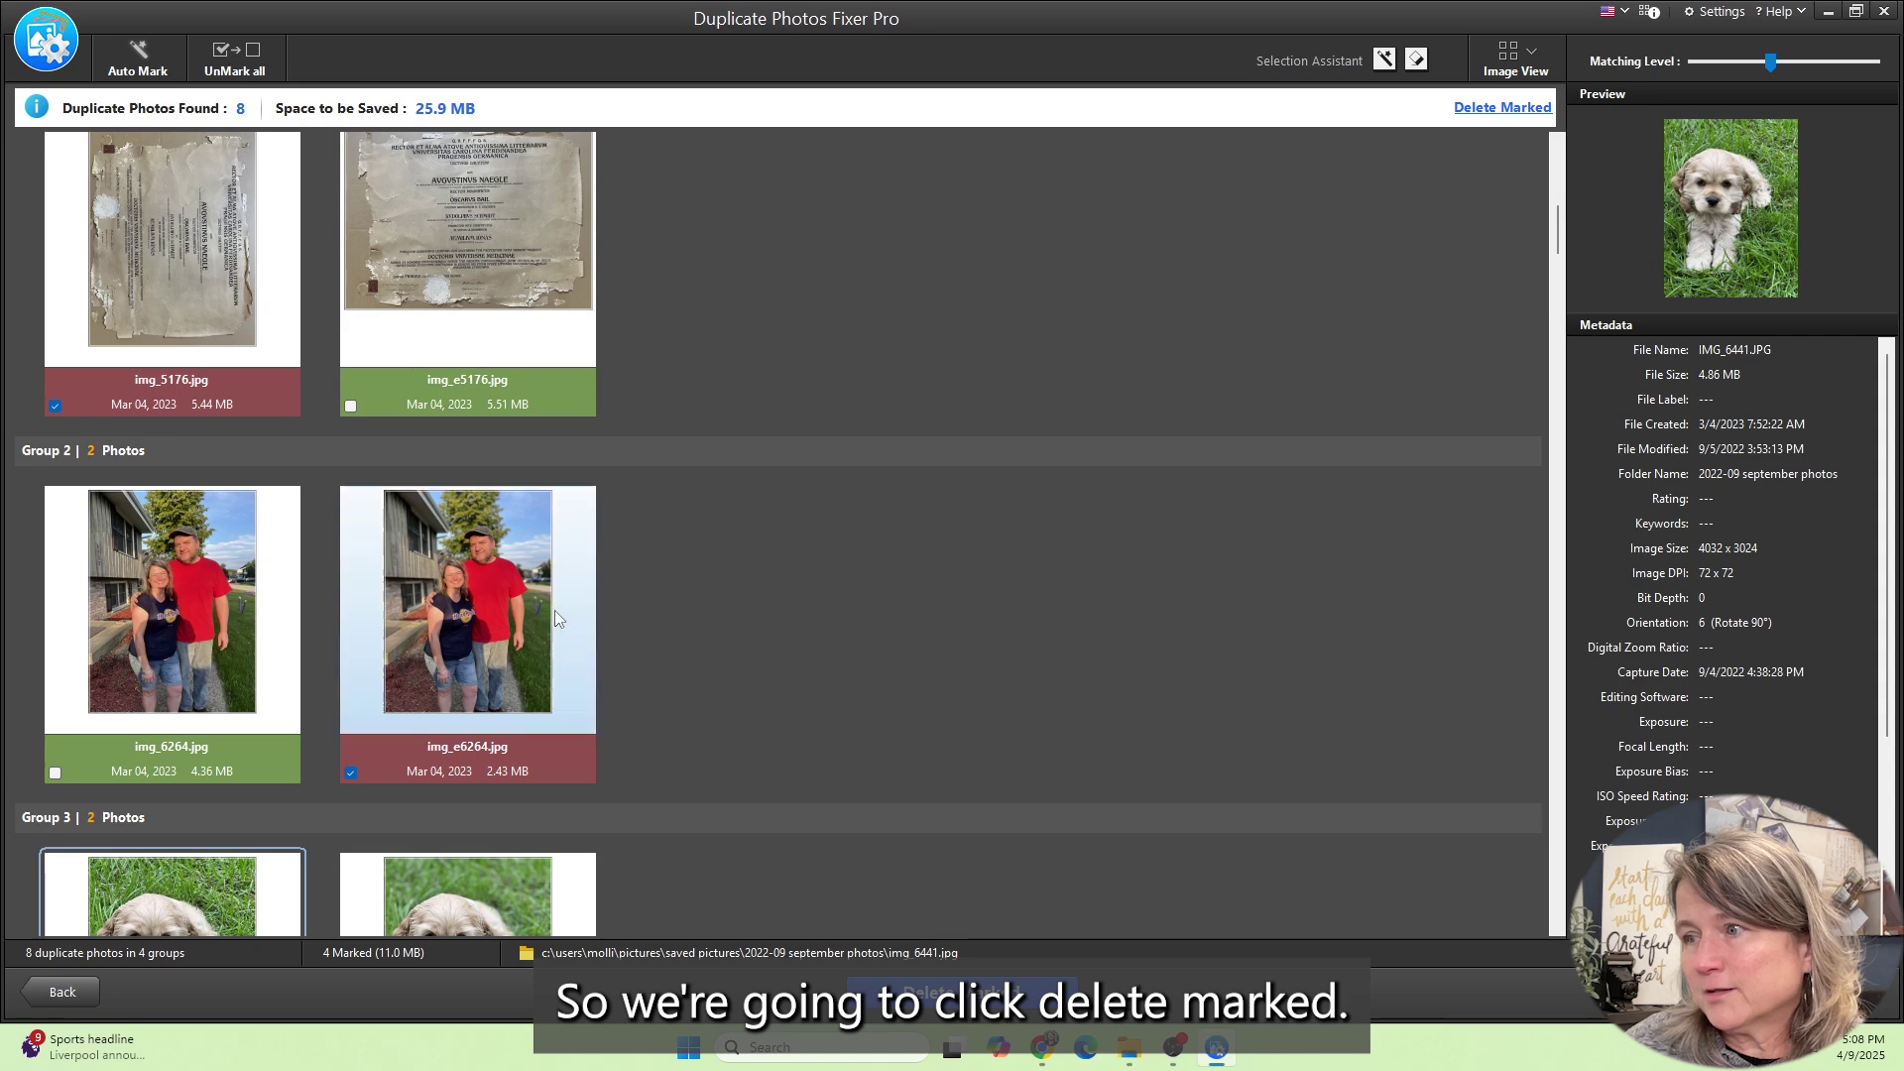
pyautogui.click(1021, 992)
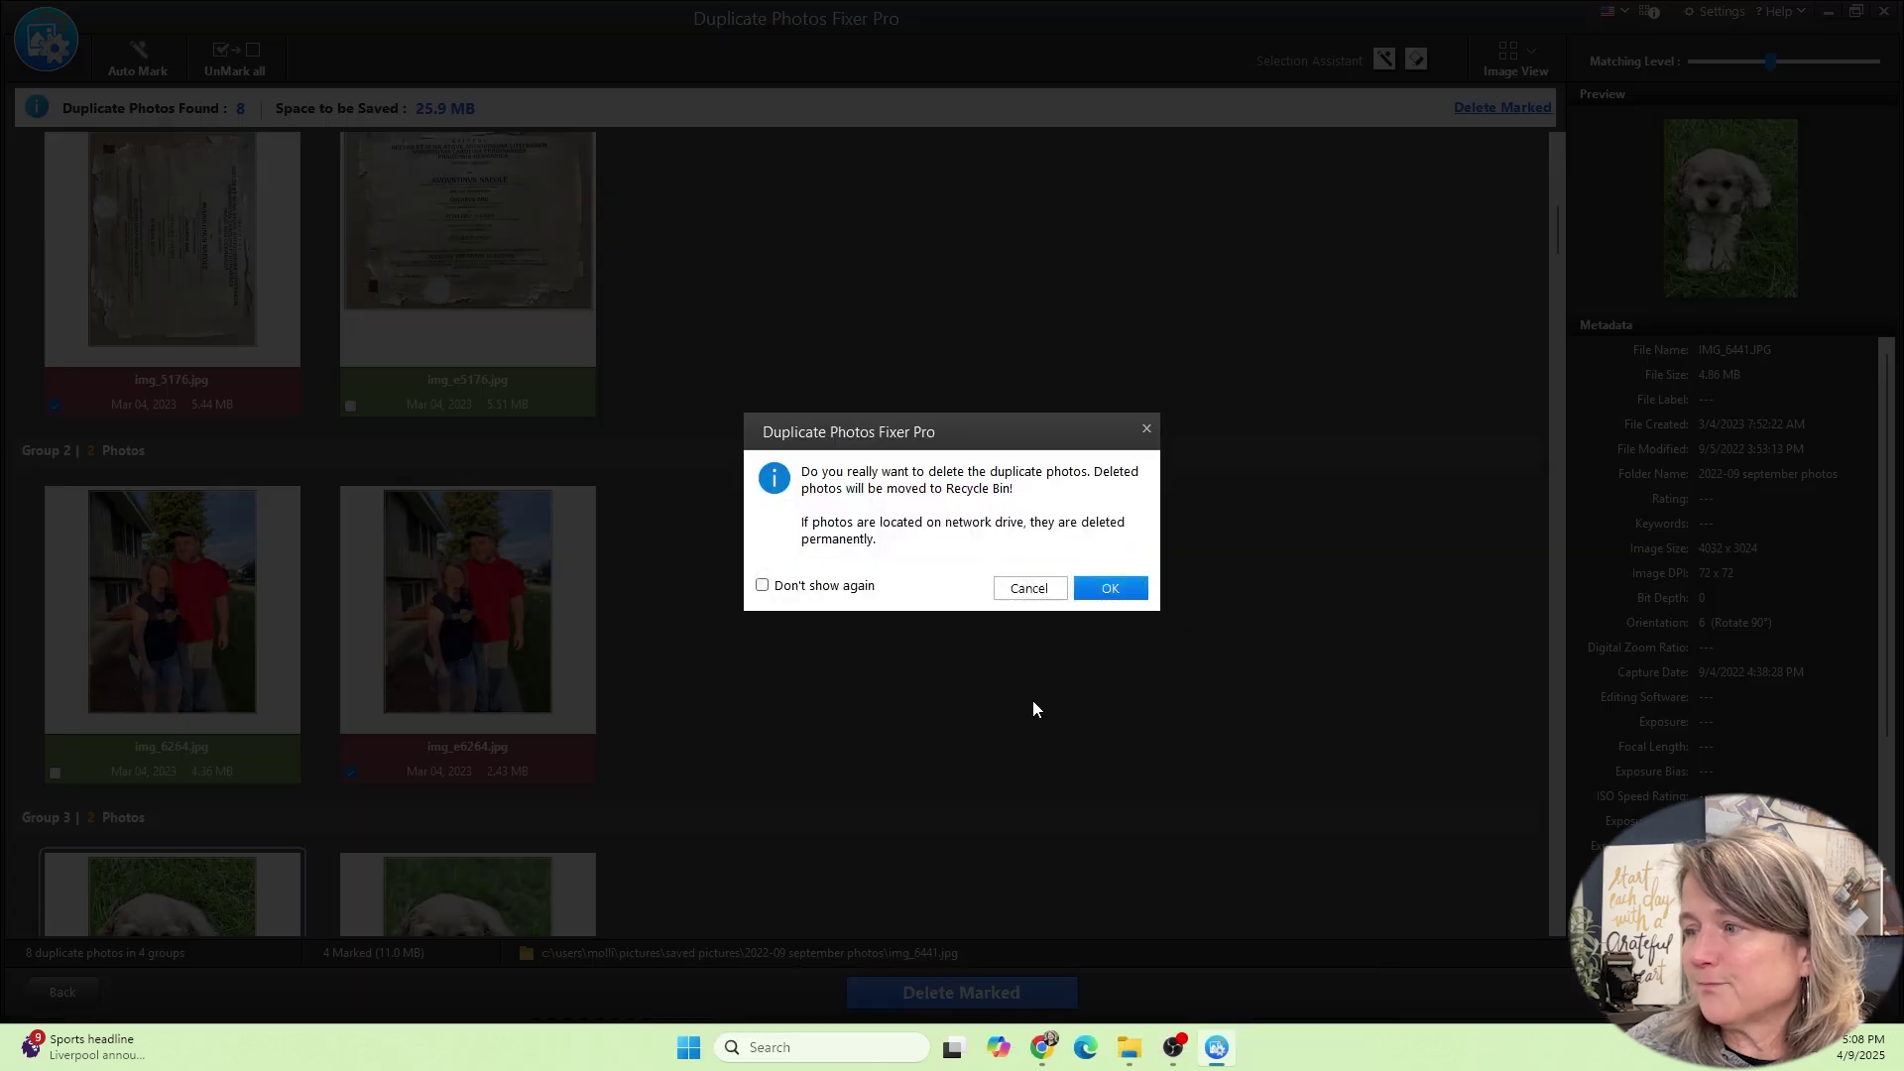
pyautogui.click(1112, 587)
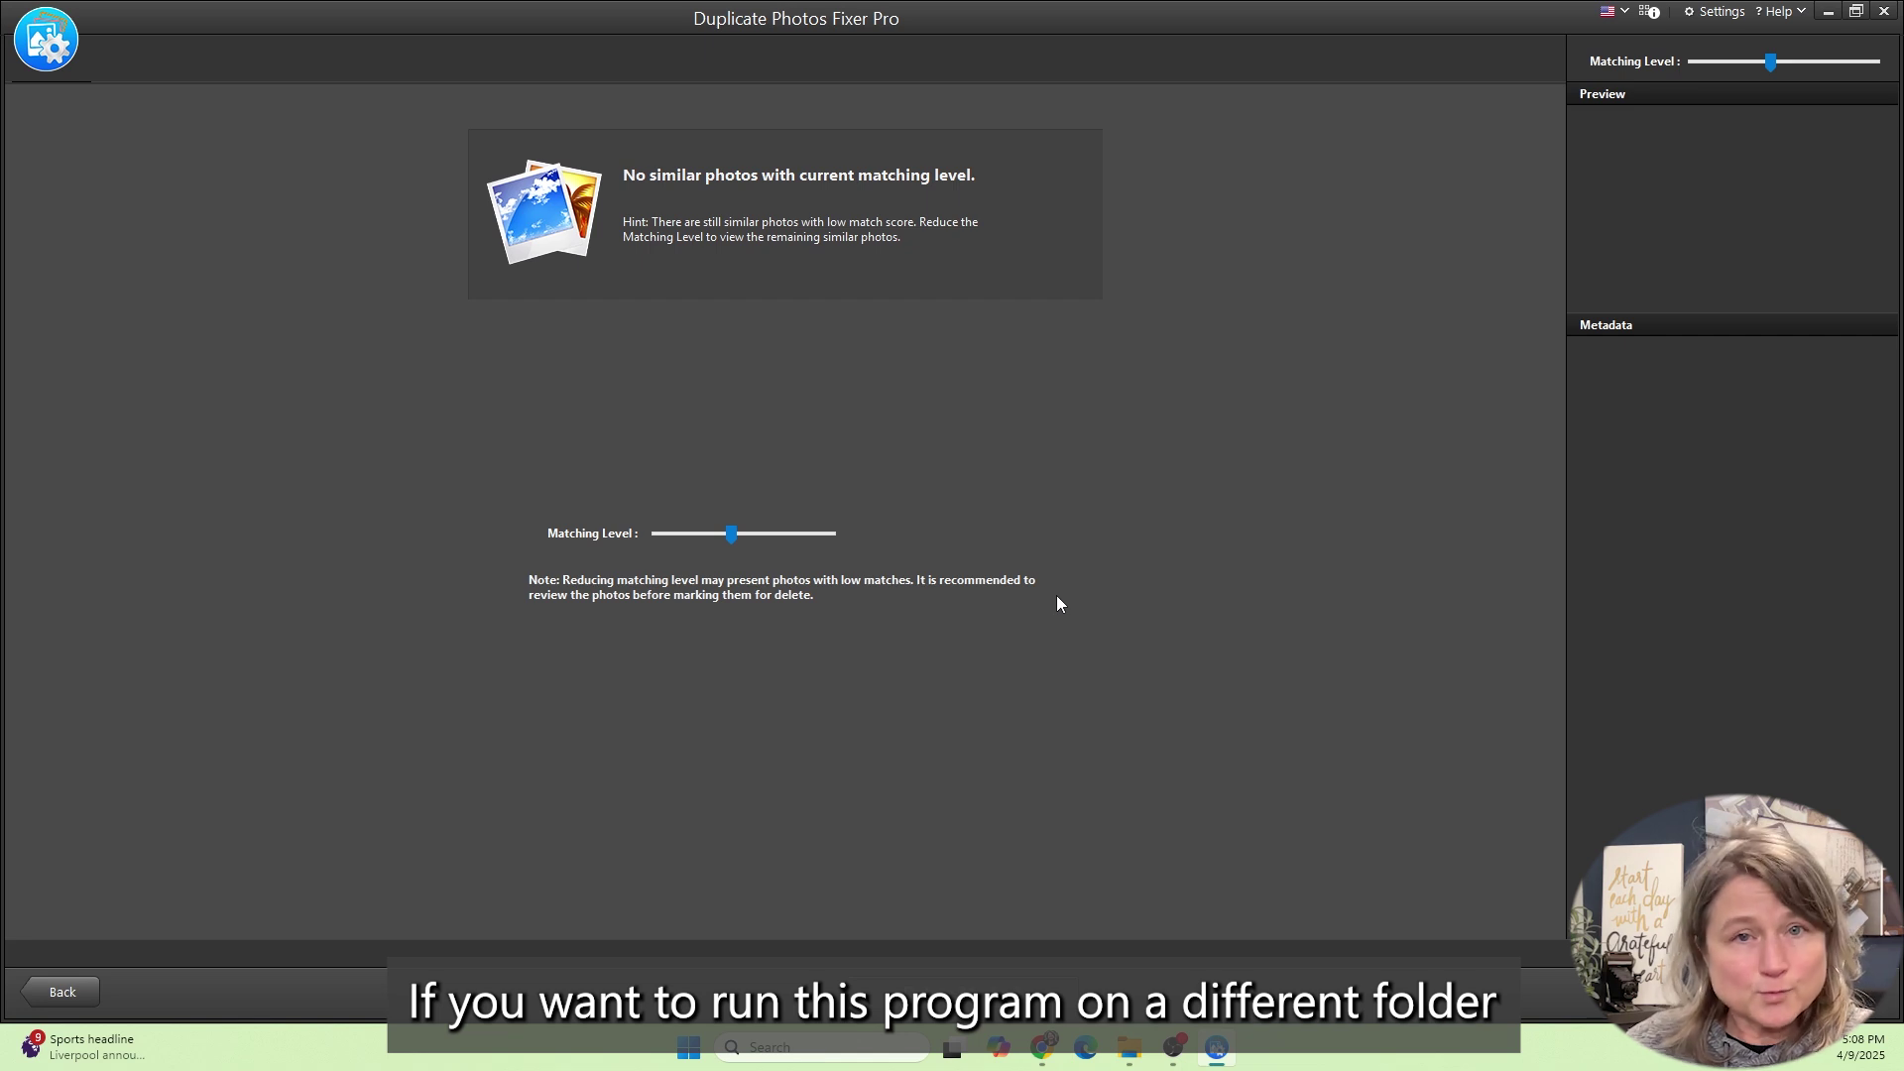
# - Return to scan setup, remove the Pictures folder from the list, and open the Select Folder picker
pyautogui.click(50, 994)
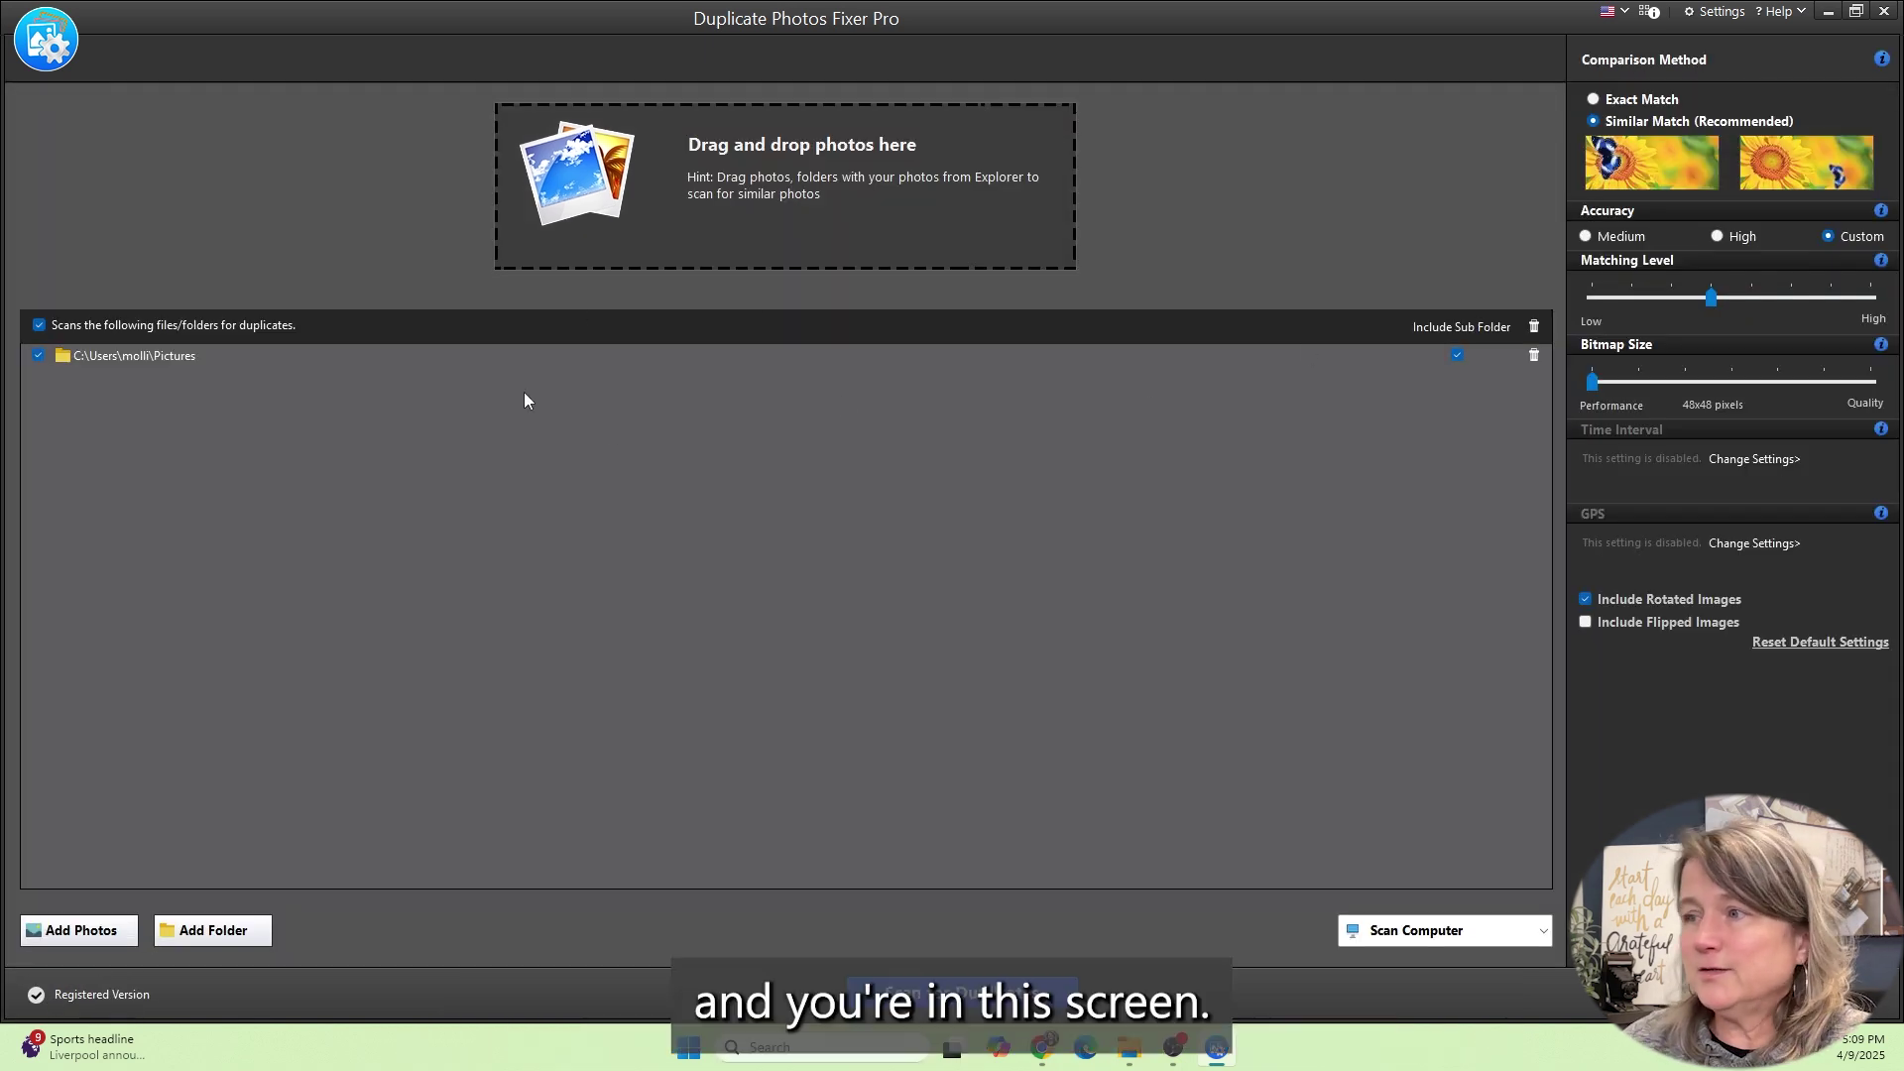
pyautogui.click(1534, 357)
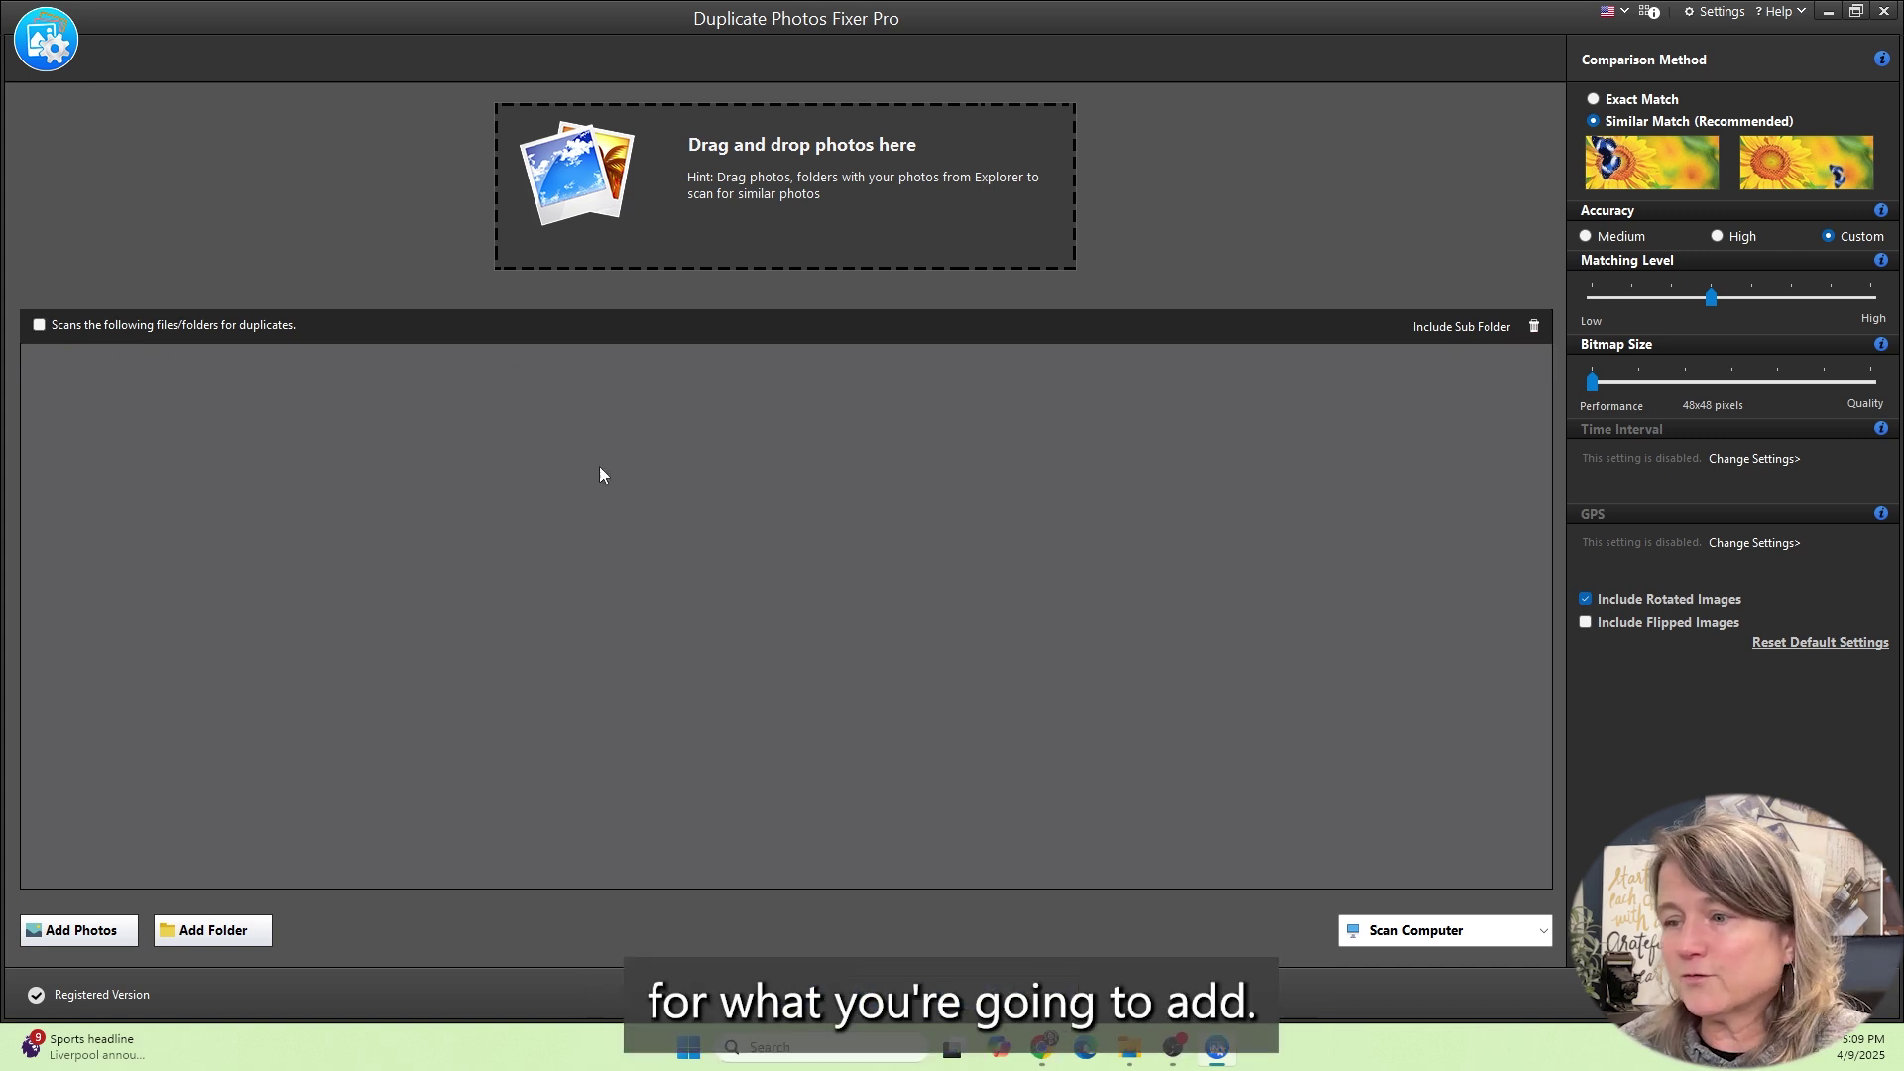
pyautogui.click(214, 932)
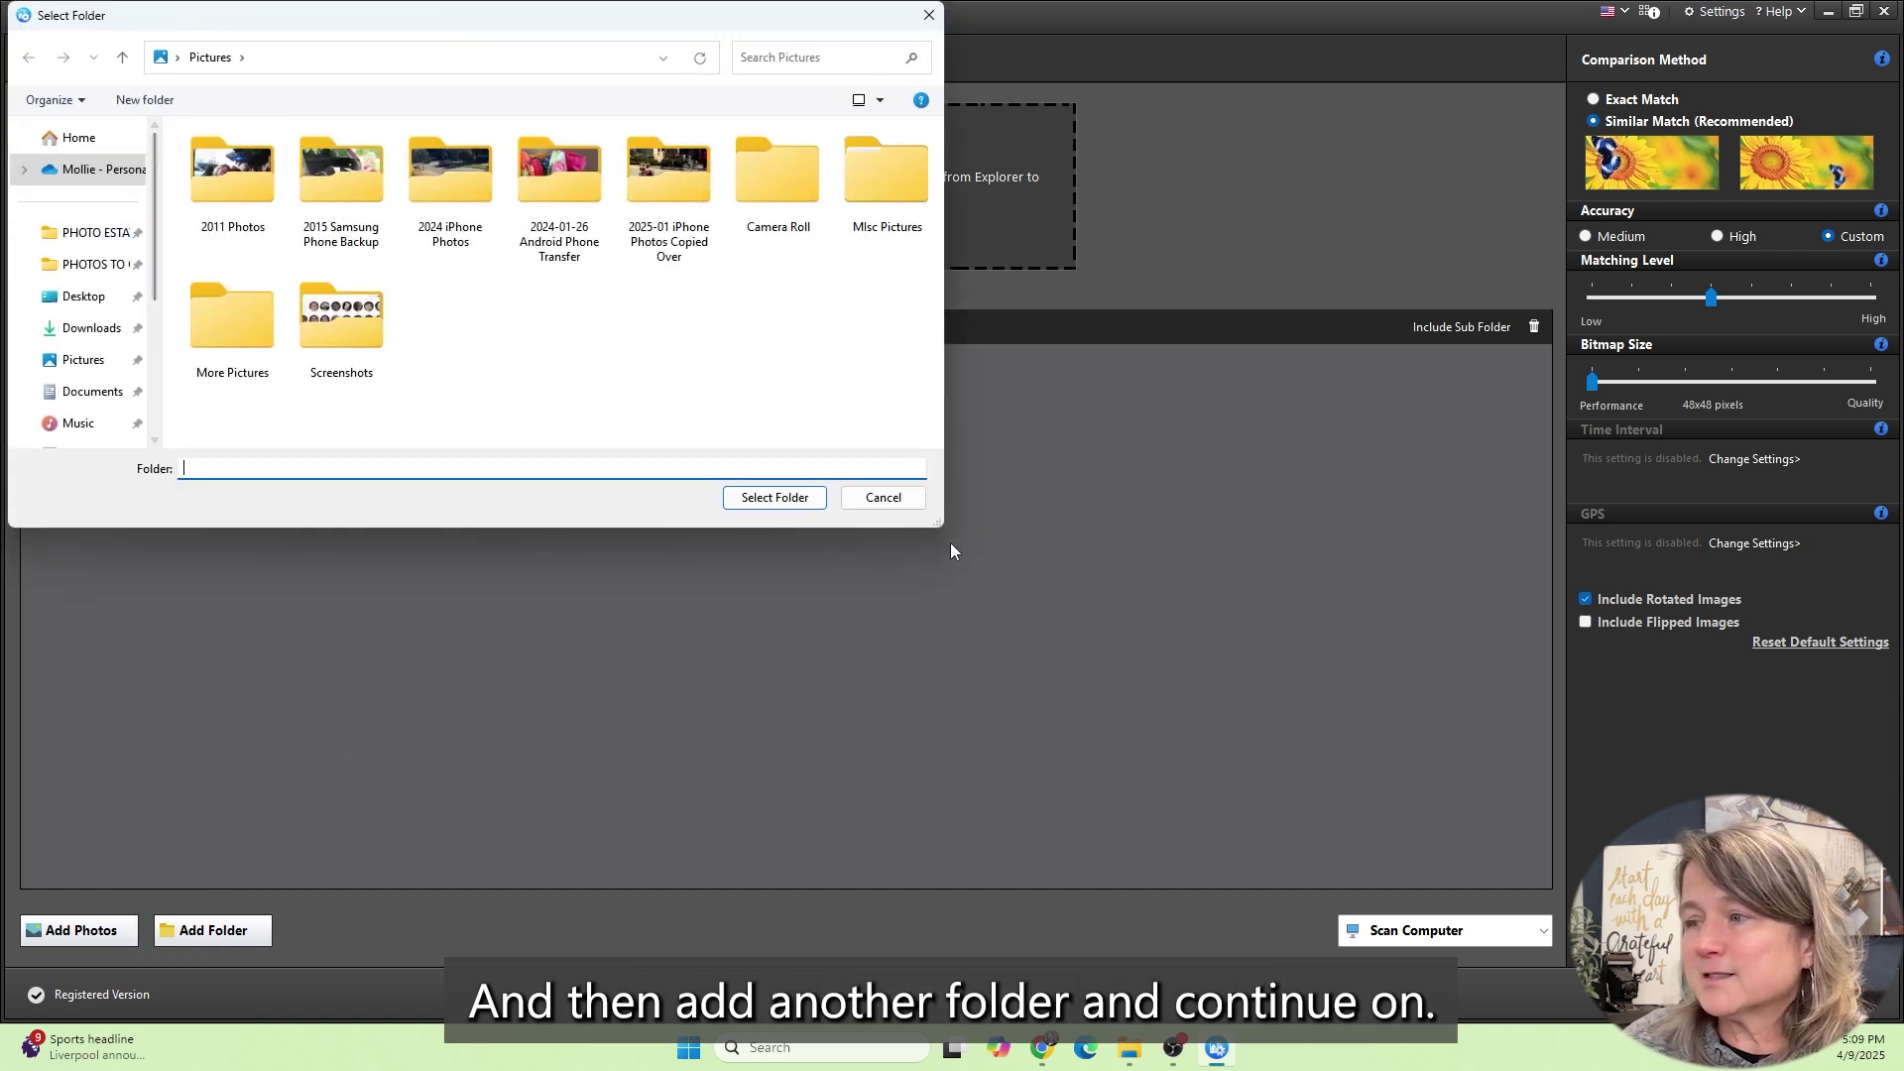